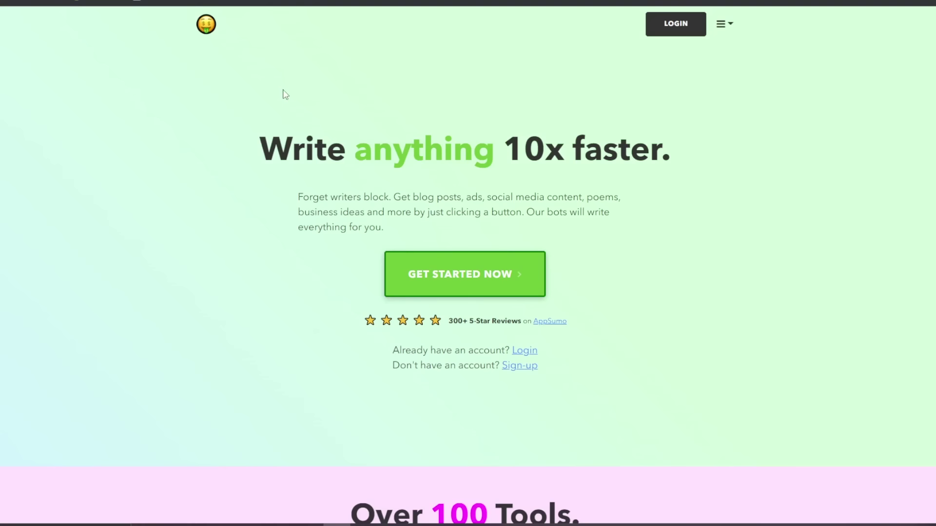
# Step: Scroll down the homepage, highlighting the 'Write anything' headline and the '100 Tools' heading
pyautogui.scroll(-1, 285, 94)
pyautogui.moveTo(282, 126); pyautogui.dragTo(462, 110)
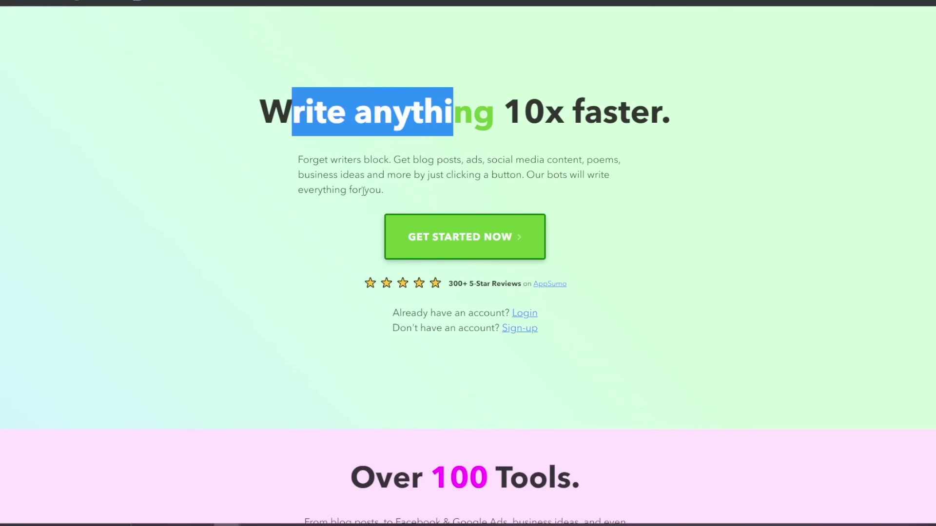
pyautogui.scroll(-1, 344, 158)
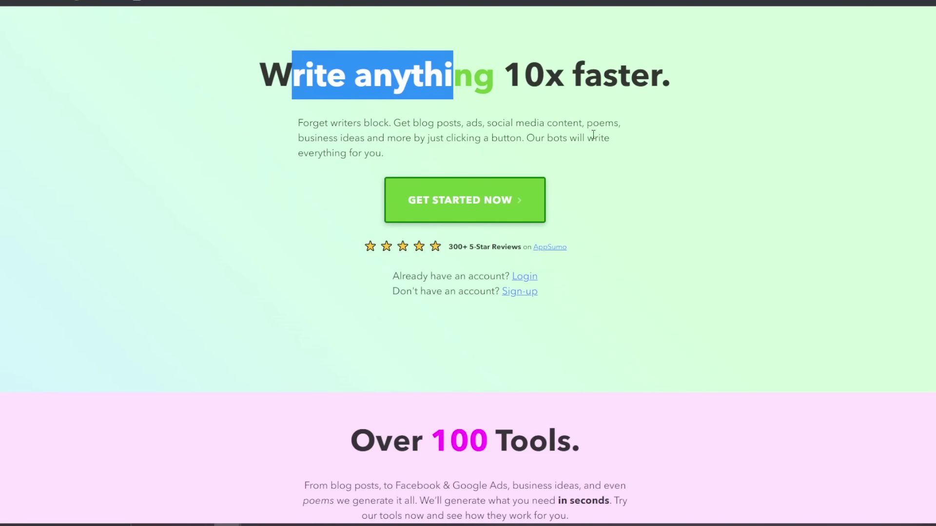
pyautogui.scroll(-8, 396, 143)
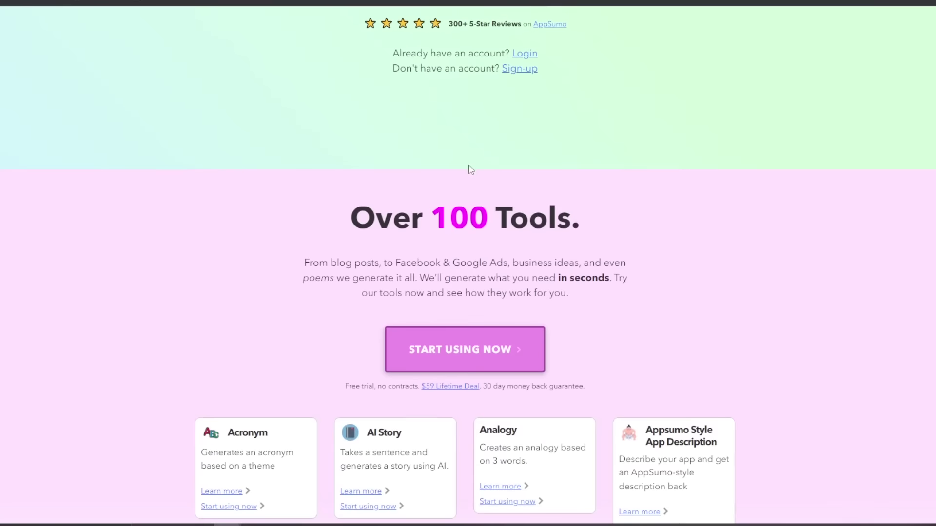
pyautogui.scroll(-2, 469, 173)
pyautogui.moveTo(430, 71); pyautogui.dragTo(577, 75)
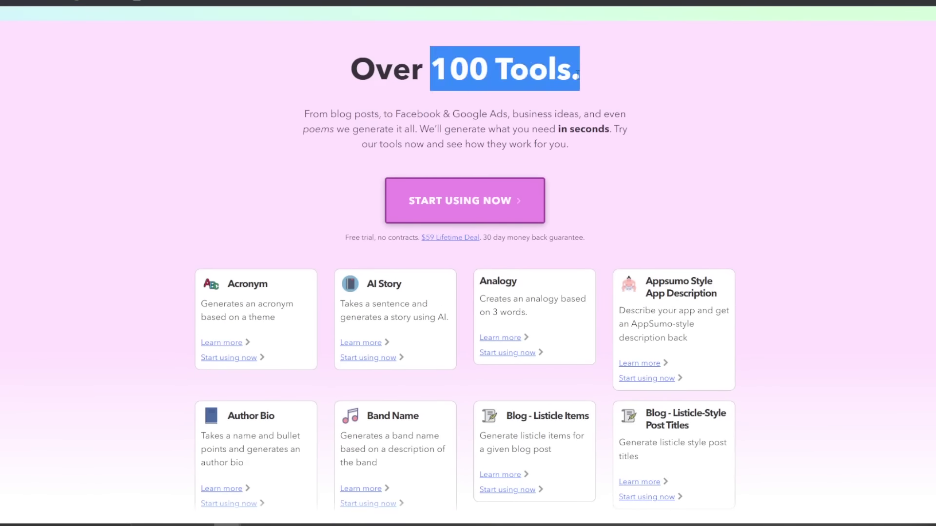
pyautogui.click(577, 75)
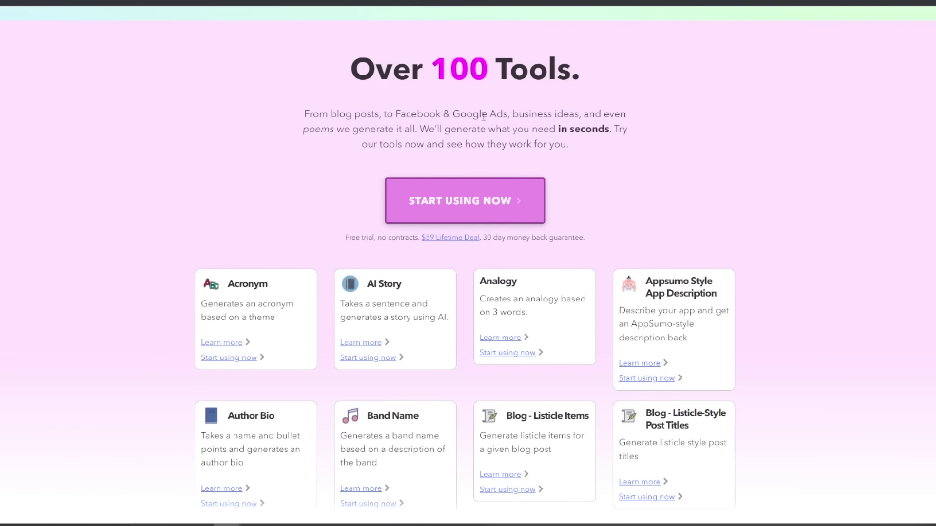
# Step: Continue scrolling down until the Blazing Fast Long-Form Editor section appears
pyautogui.scroll(-2, 468, 122)
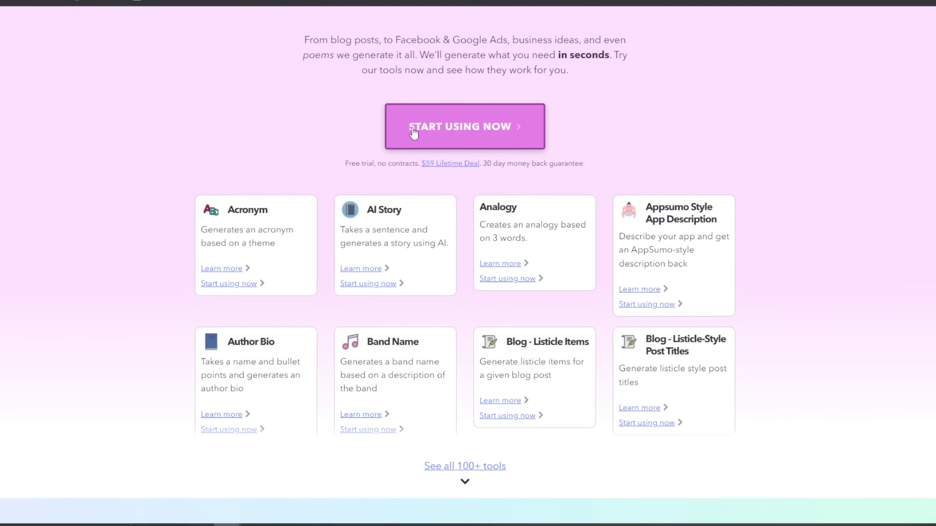
pyautogui.scroll(-4, 446, 134)
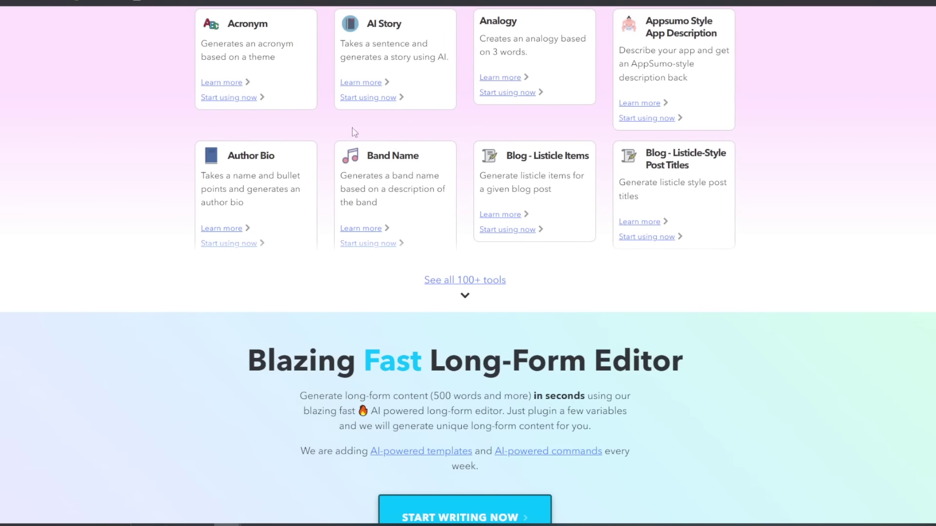
pyautogui.scroll(-2, 564, 152)
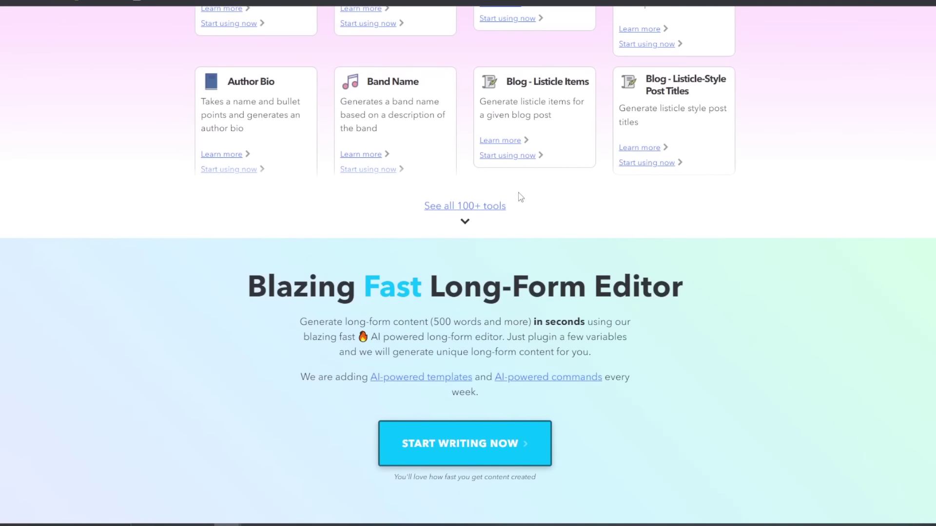
pyautogui.scroll(-4, 520, 197)
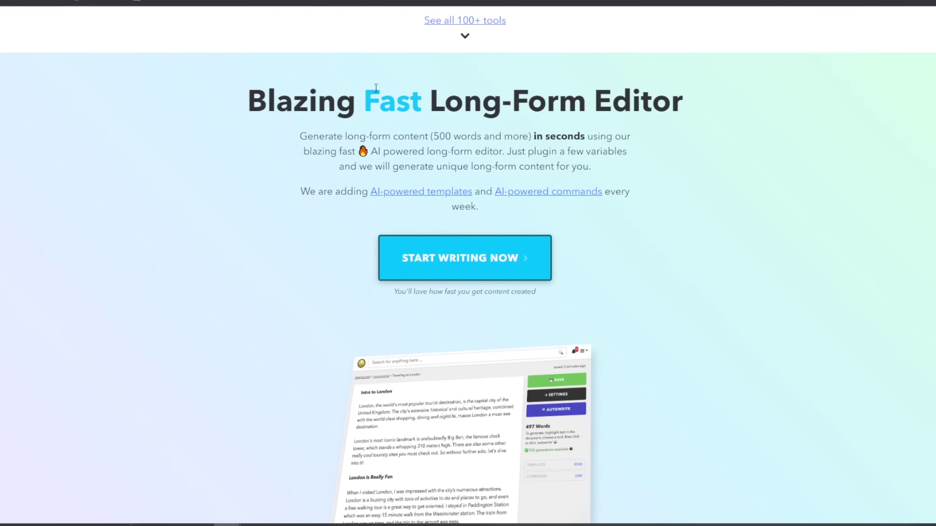
pyautogui.scroll(-1, 453, 110)
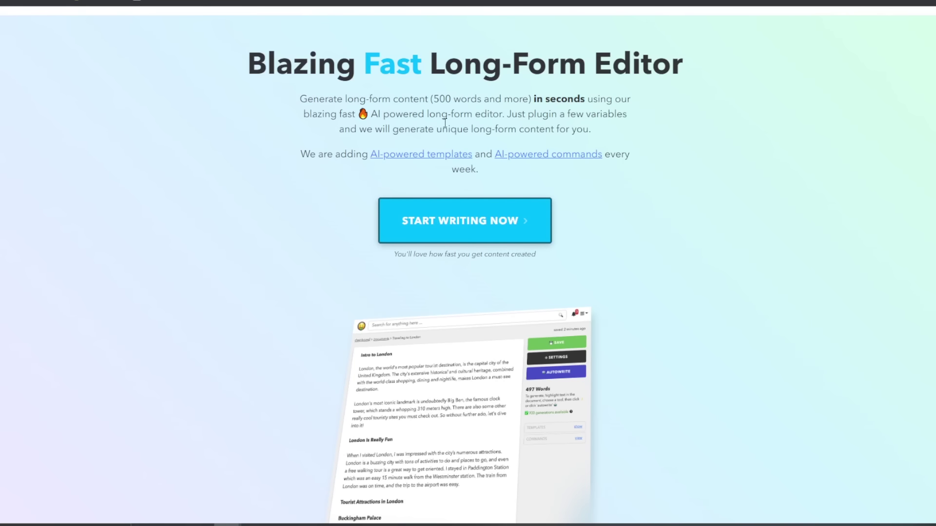
pyautogui.scroll(-10, 517, 128)
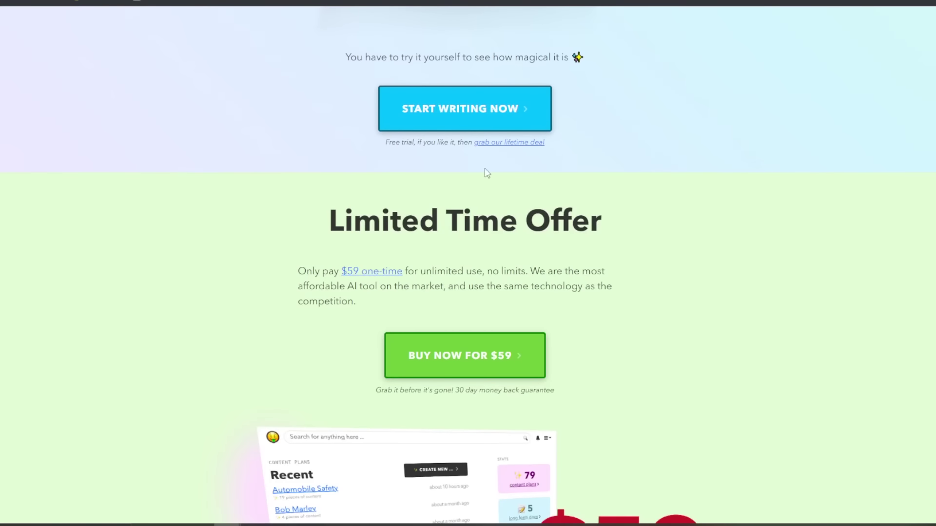
# Step: Scroll past the $59 Limited Time Offer to the footer, then back up to the hero
pyautogui.scroll(-3, 518, 171)
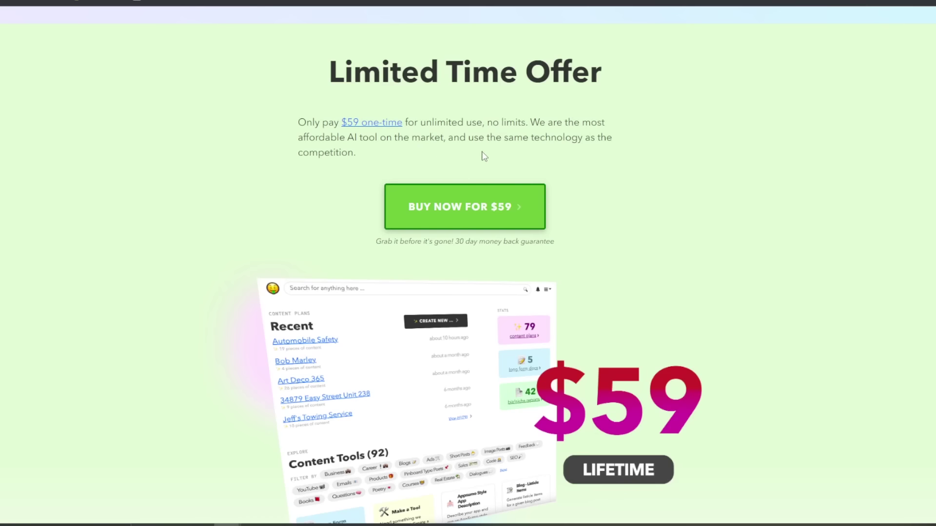
pyautogui.scroll(-5, 478, 164)
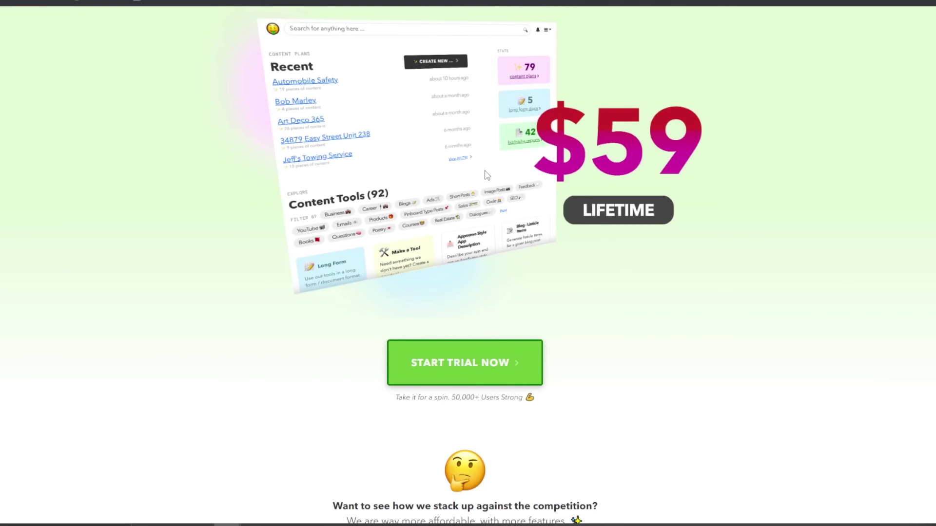
pyautogui.scroll(-2, 539, 189)
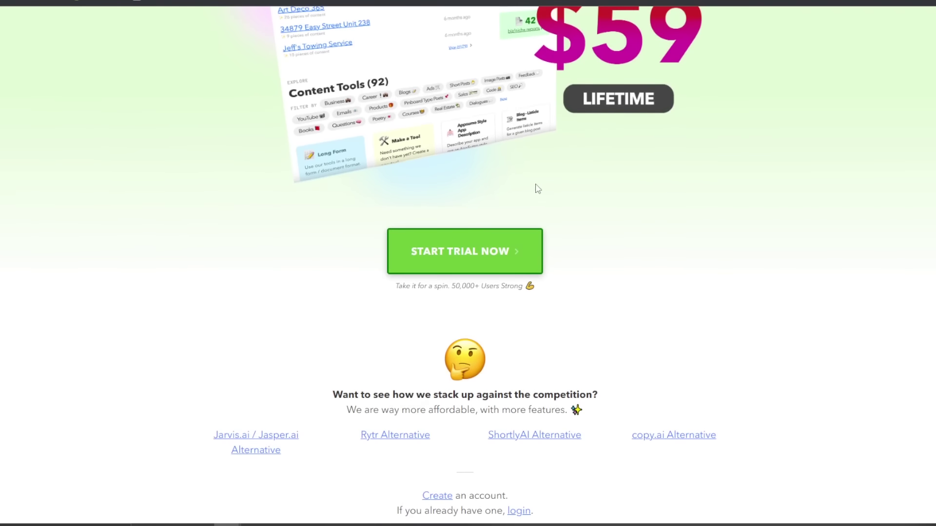
pyautogui.scroll(-2, 537, 189)
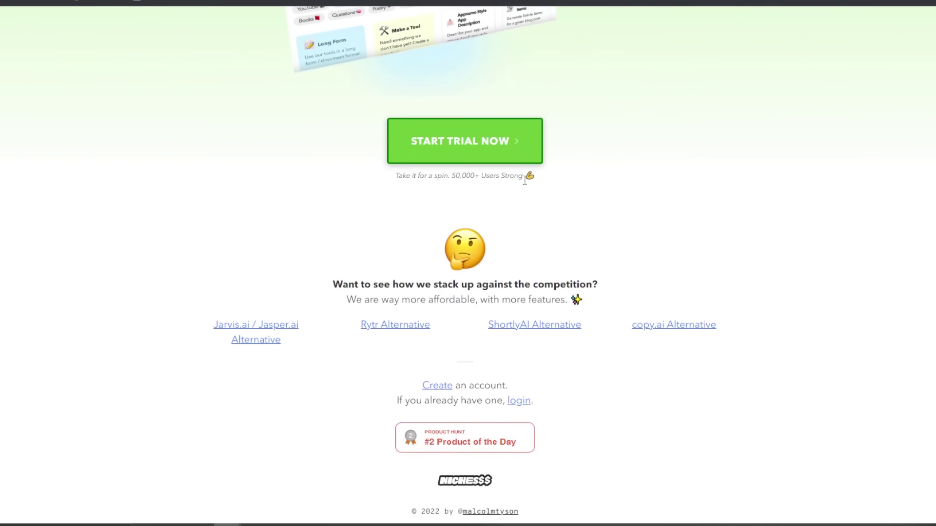
pyautogui.scroll(4, 518, 173)
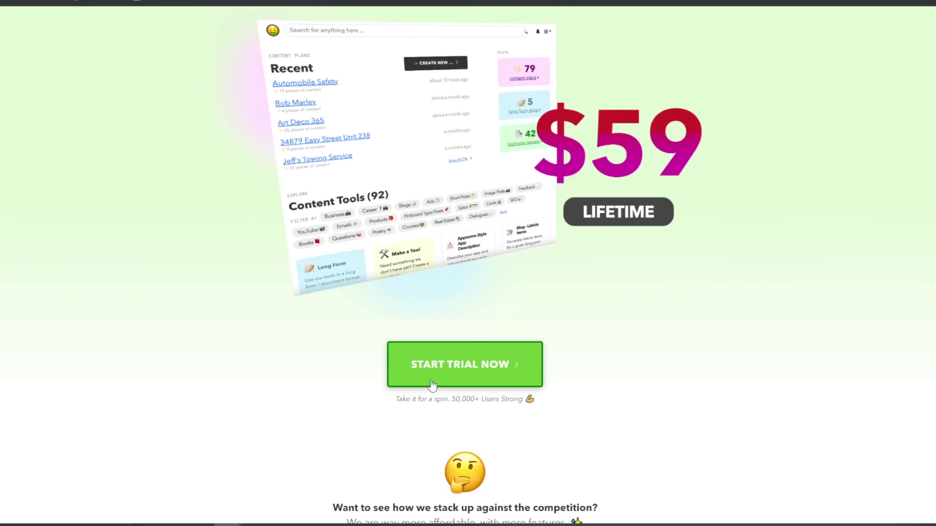
pyautogui.scroll(-10, 432, 388)
pyautogui.scroll(2, 457, 411)
pyautogui.scroll(15, 467, 393)
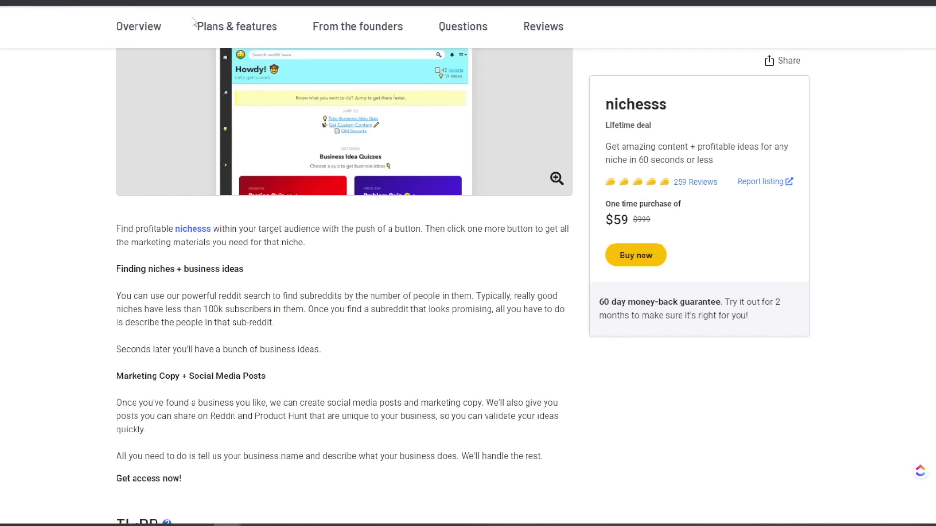
# Step: Scroll the AppSumo nichesss listing down to the Plans & features section
pyautogui.scroll(5, 384, 151)
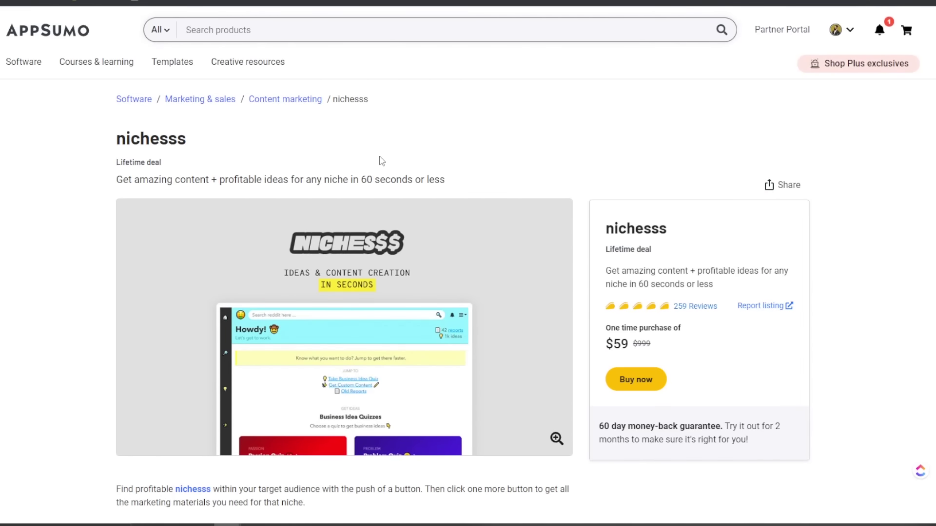
pyautogui.scroll(-3, 381, 163)
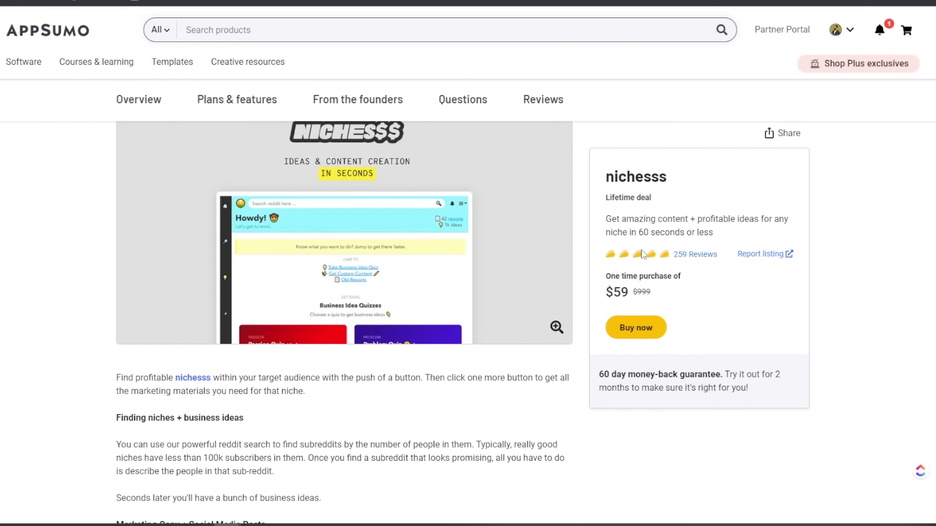
pyautogui.scroll(-8, 642, 254)
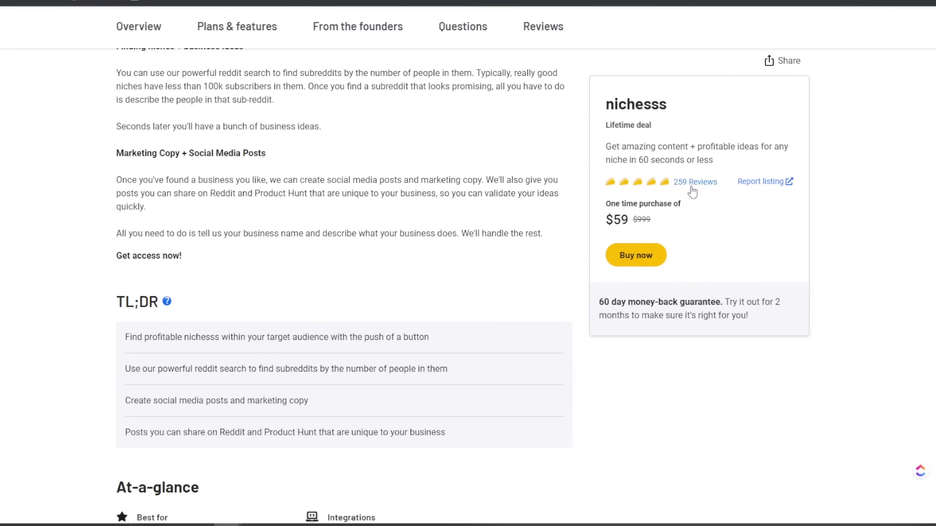
pyautogui.scroll(-2, 635, 223)
pyautogui.scroll(-8, 553, 240)
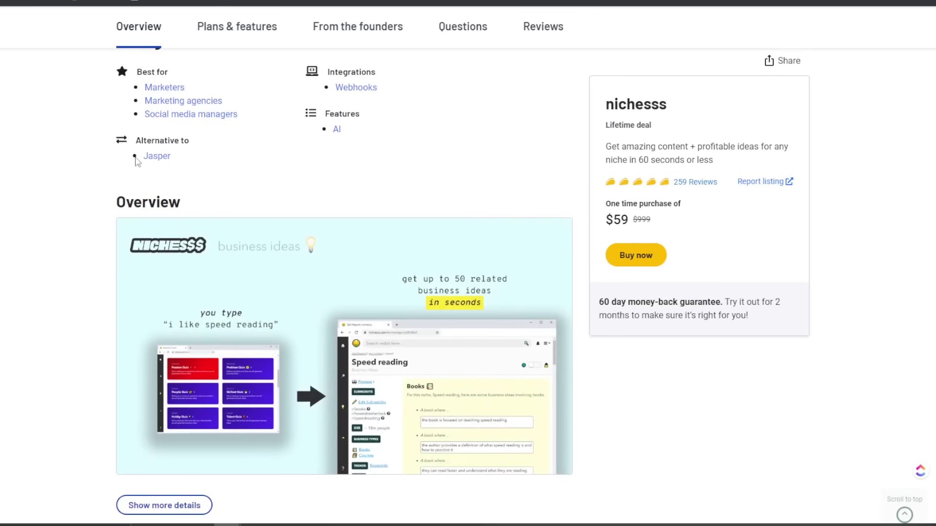
pyautogui.scroll(-2, 420, 195)
pyautogui.scroll(-8, 163, 262)
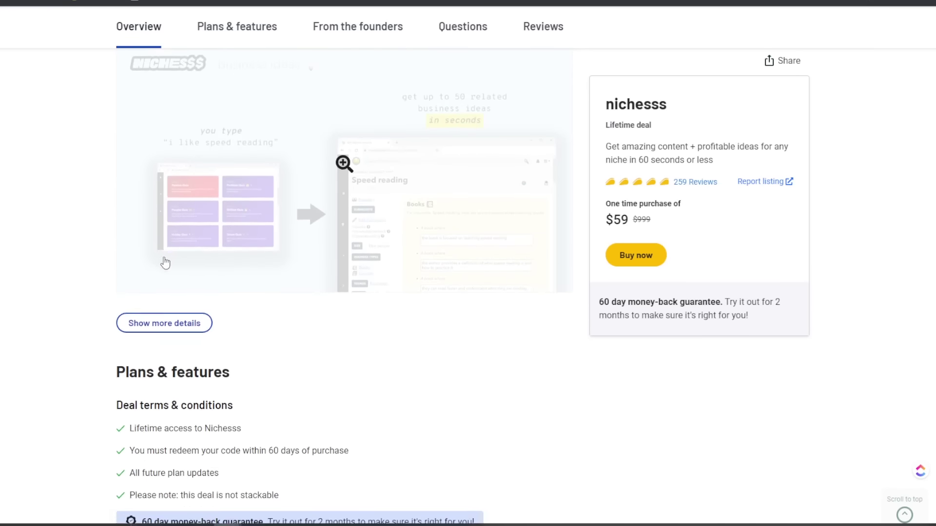
pyautogui.scroll(-2, 177, 197)
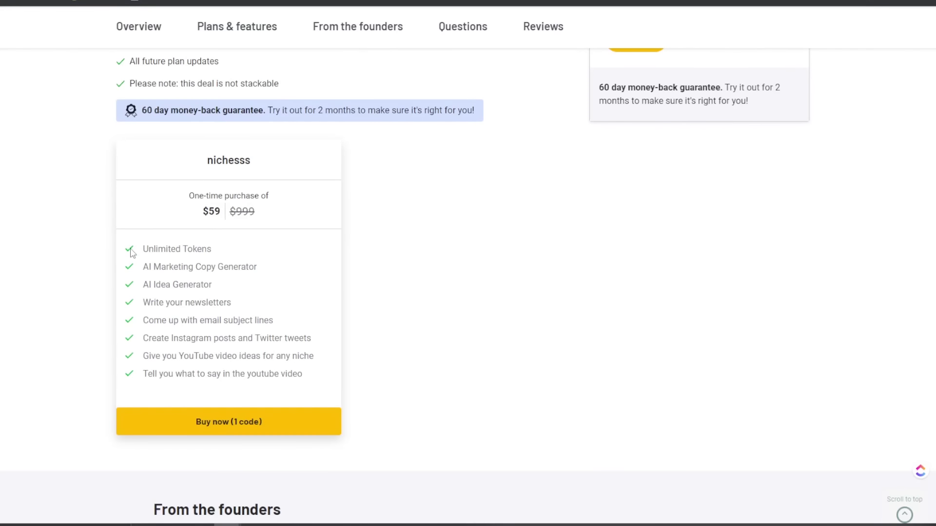
# Step: Highlight the AI Marketing Copy Generator, email subject lines and Instagram/Twitter feature lines
pyautogui.moveTo(153, 249); pyautogui.dragTo(271, 259)
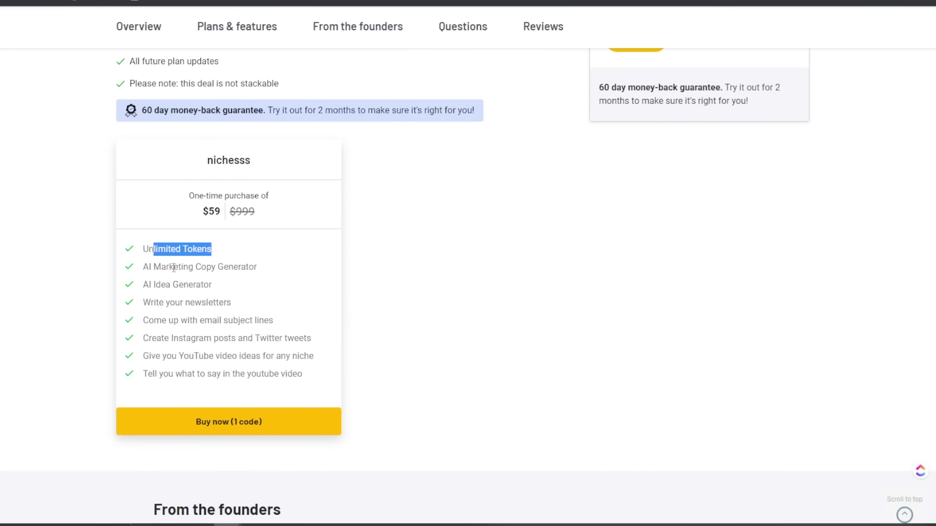
pyautogui.moveTo(173, 268); pyautogui.dragTo(285, 271)
pyautogui.moveTo(217, 321); pyautogui.dragTo(259, 320)
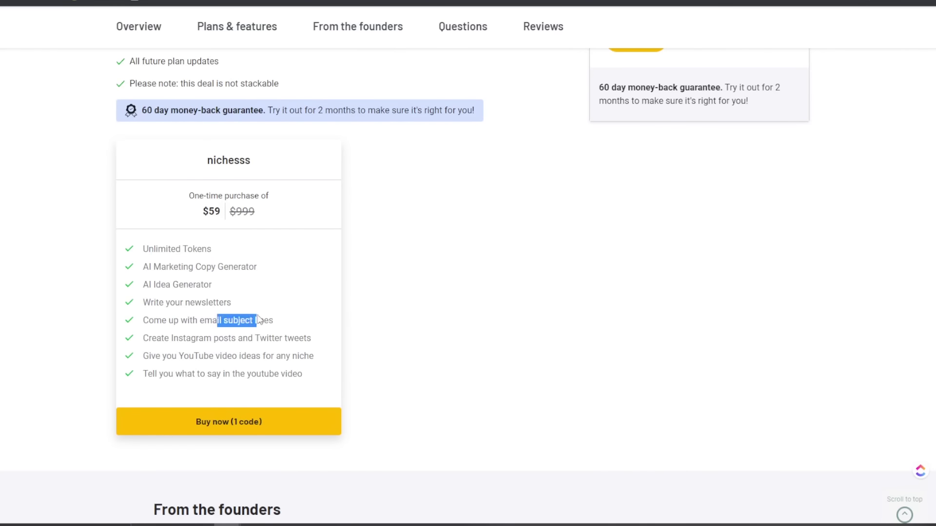
pyautogui.moveTo(148, 339); pyautogui.dragTo(332, 340)
pyautogui.scroll(3, 329, 337)
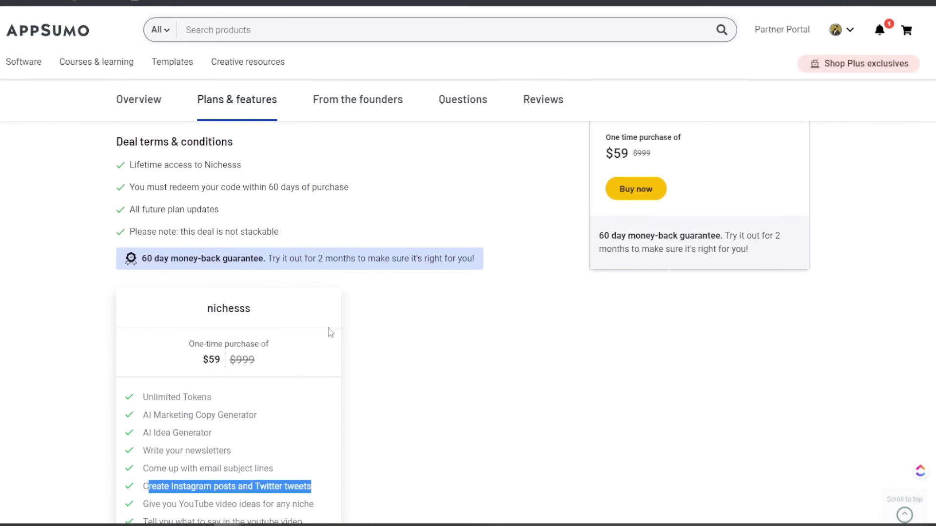
pyautogui.scroll(2, 320, 337)
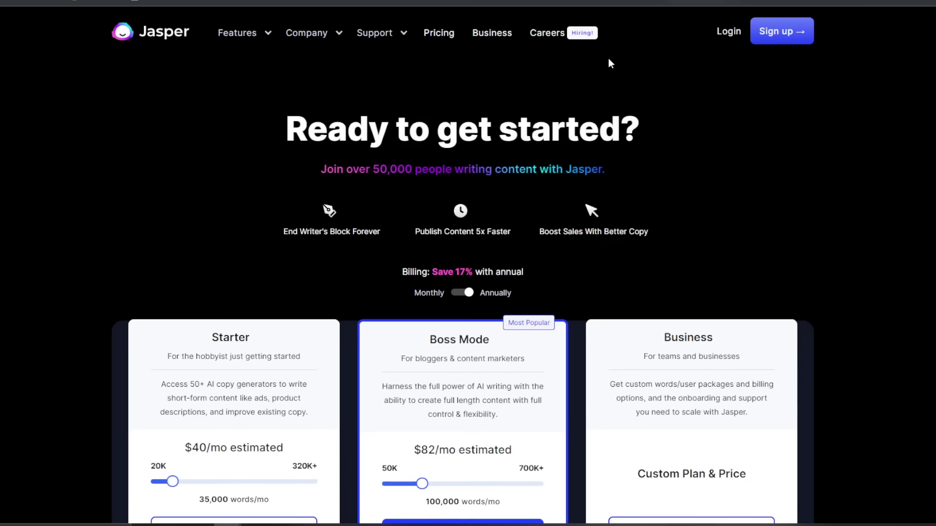
# Step: Move Jasper's Starter words slider from the 20K minimum to 60,000 words/mo, showing $65/mo
pyautogui.scroll(-3, 351, 279)
pyautogui.moveTo(173, 333)
pyautogui.mouseDown()
pyautogui.moveTo(151, 333)
pyautogui.moveTo(183, 335)
pyautogui.mouseUp()
pyautogui.scroll(-2, 184, 331)
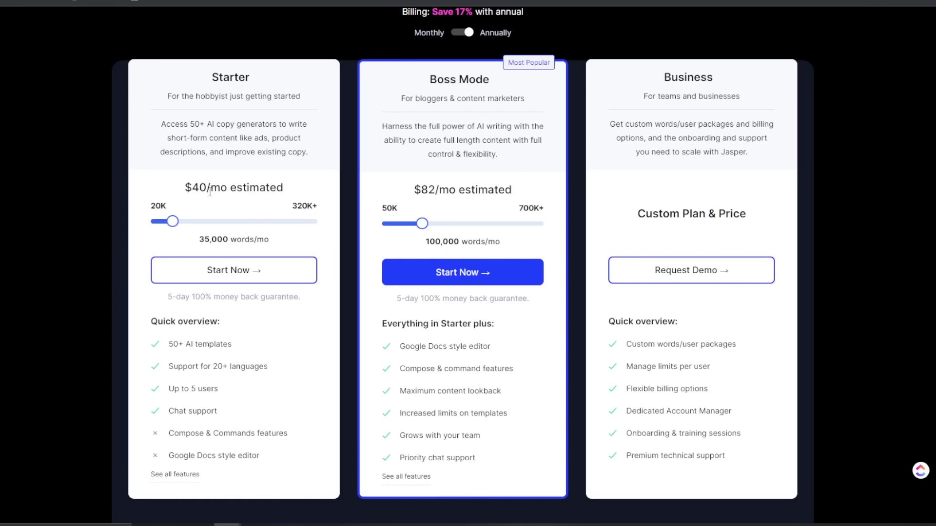
pyautogui.moveTo(173, 225); pyautogui.dragTo(192, 228)
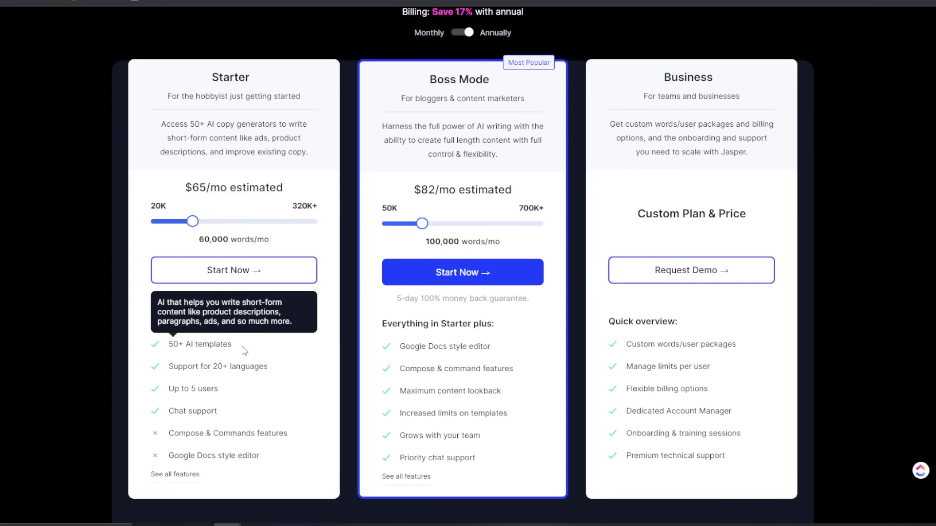
pyautogui.scroll(-3, 466, 107)
pyautogui.scroll(2, 445, 147)
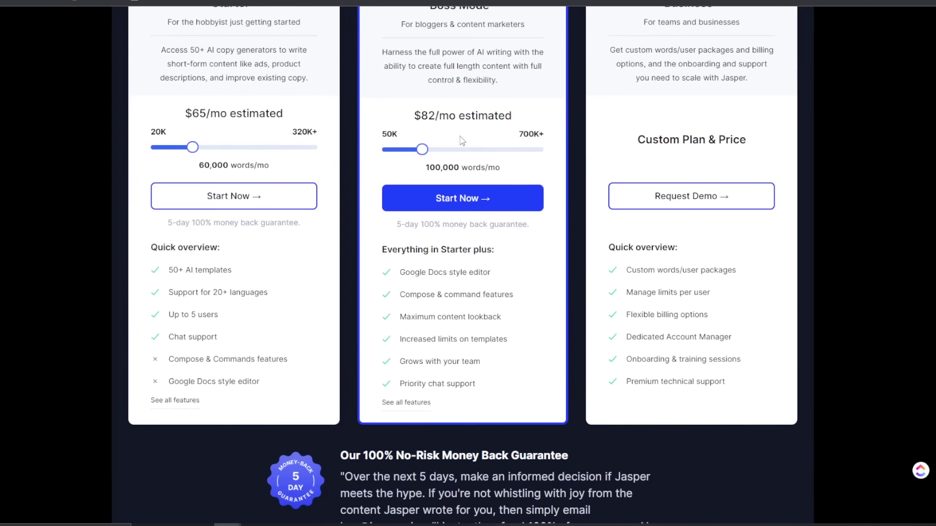
pyautogui.scroll(1, 449, 188)
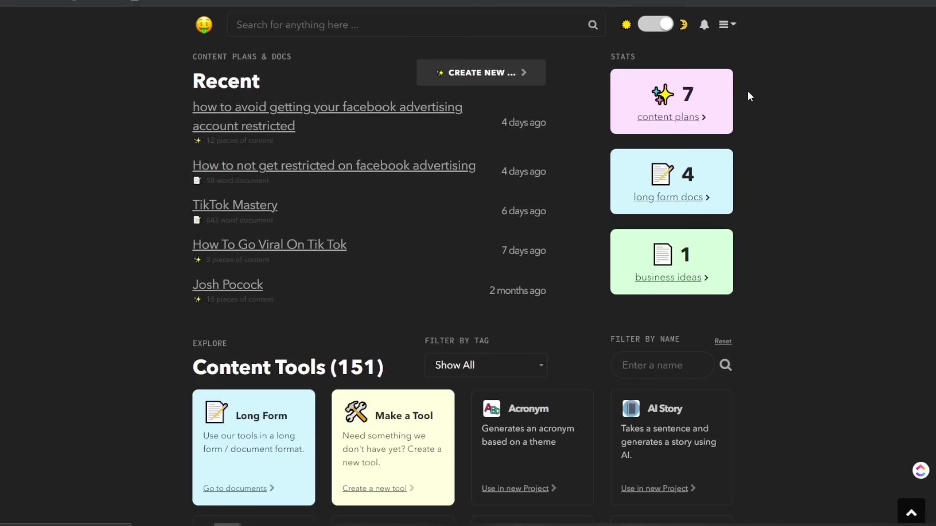
pyautogui.scroll(-2, 748, 92)
pyautogui.scroll(2, 744, 96)
pyautogui.scroll(-2, 541, 80)
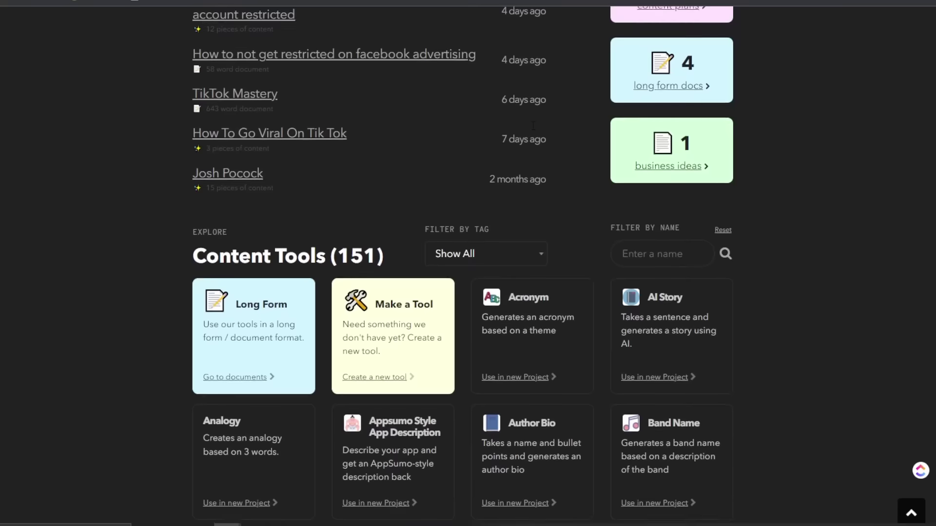
pyautogui.scroll(-4, 541, 80)
pyautogui.scroll(-3, 519, 132)
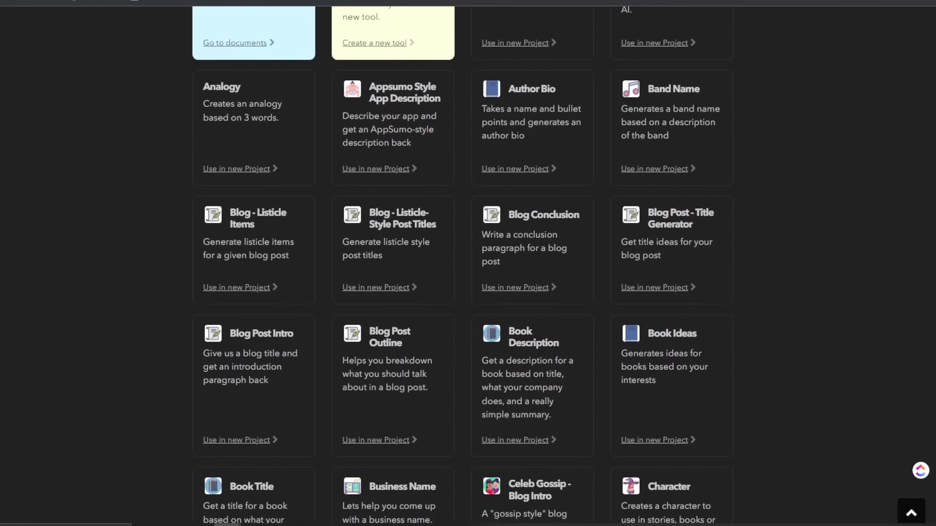
pyautogui.scroll(-7, 529, 144)
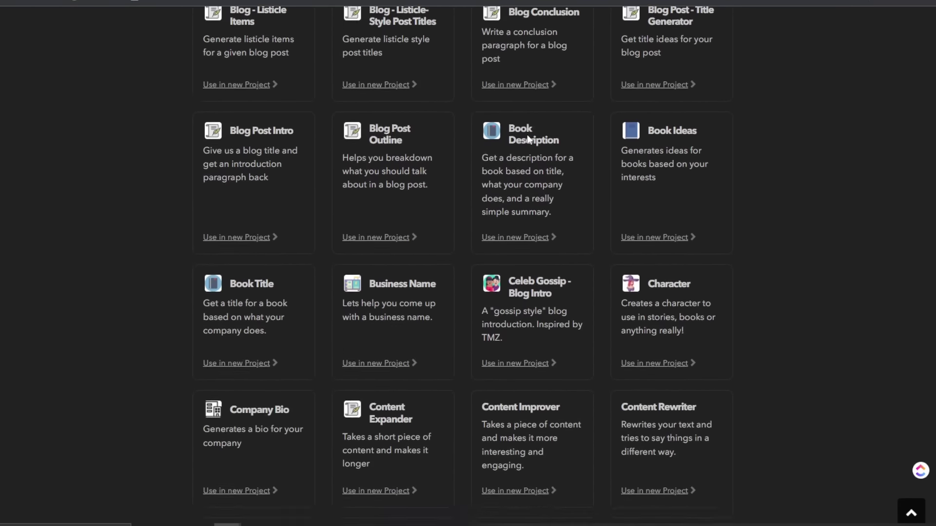
pyautogui.scroll(-11, 528, 133)
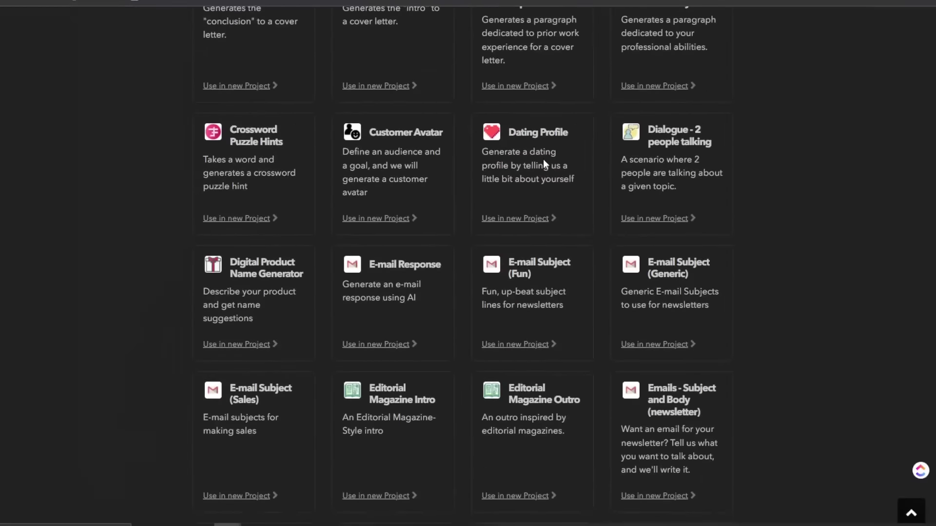
pyautogui.scroll(-8, 543, 159)
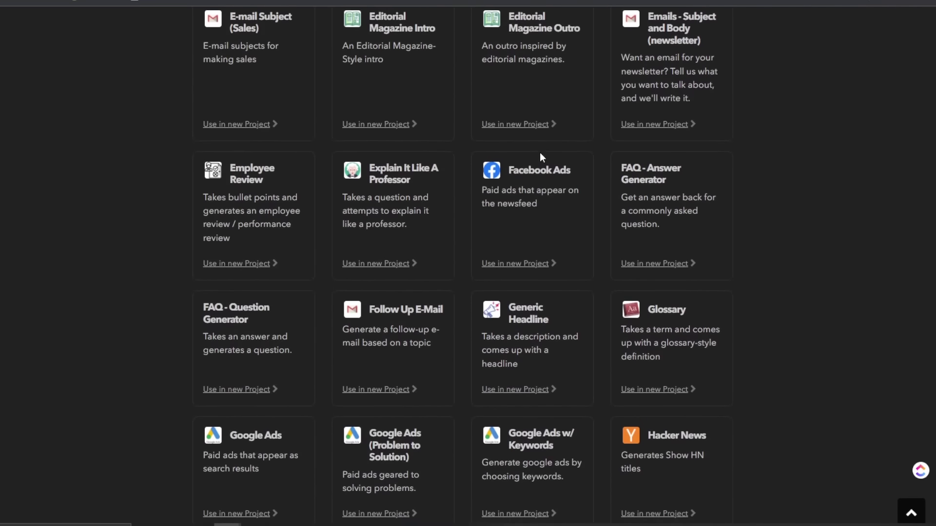
pyautogui.scroll(-8, 533, 153)
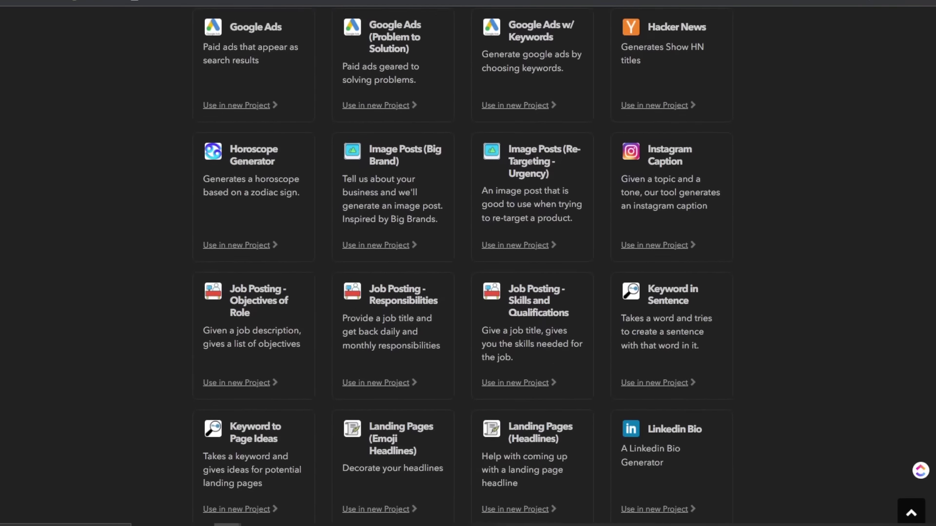
pyautogui.scroll(-9, 527, 162)
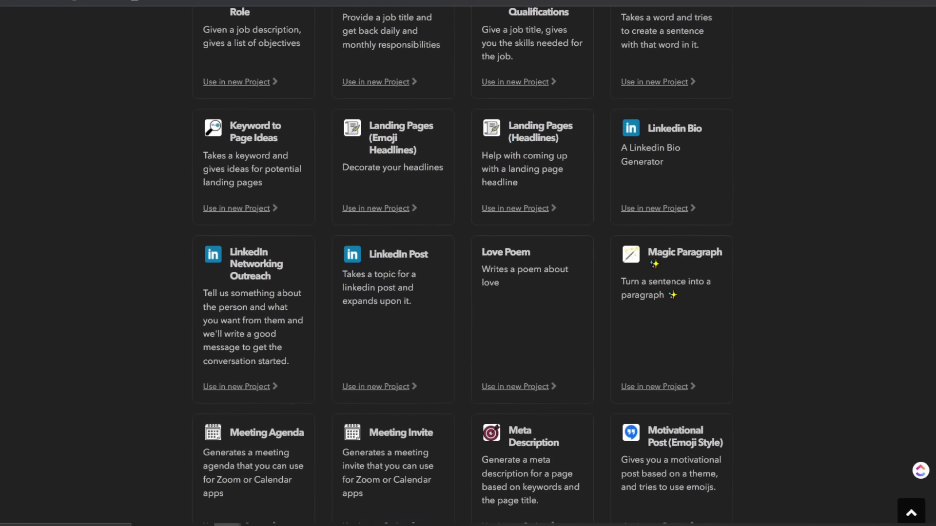
pyautogui.scroll(-16, 525, 162)
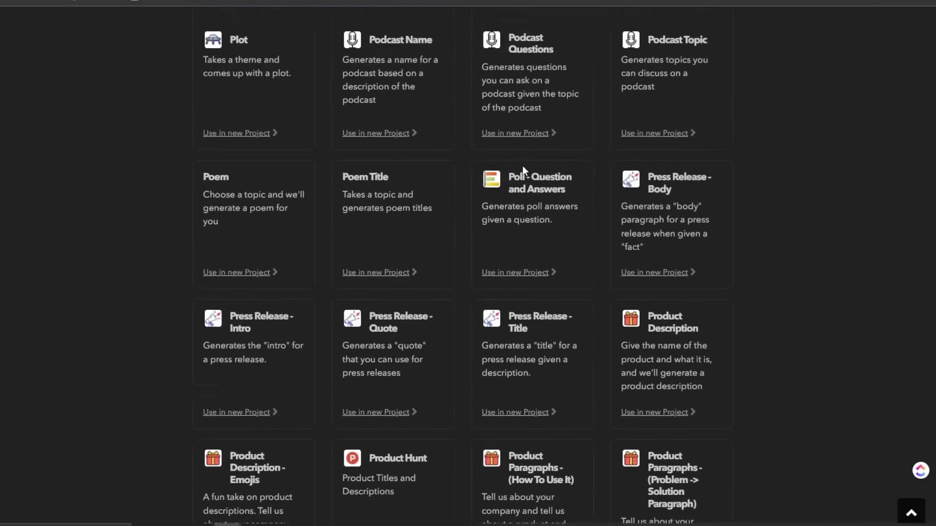
pyautogui.scroll(-12, 528, 167)
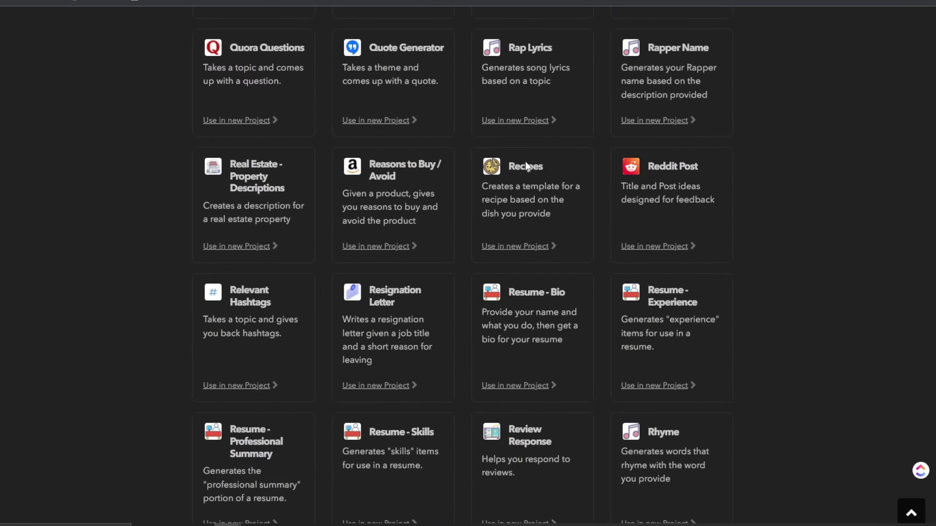
pyautogui.scroll(-18, 528, 167)
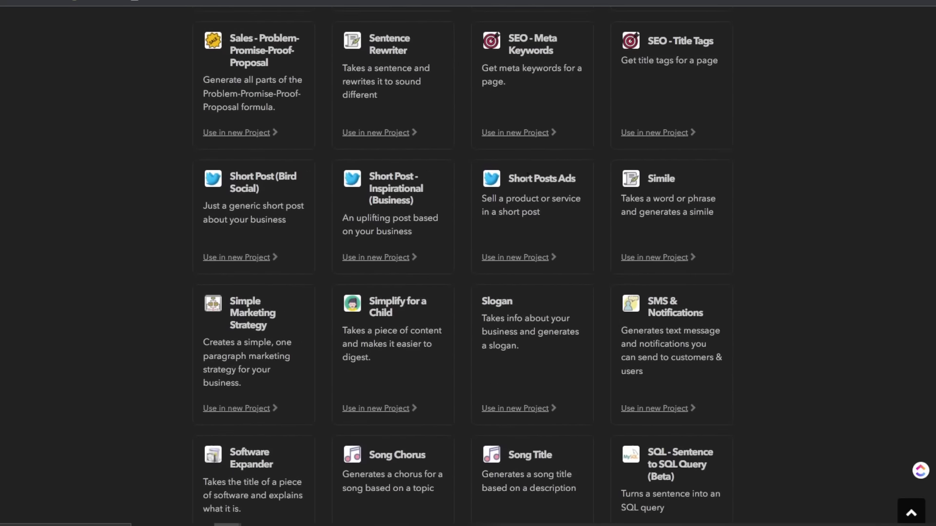
pyautogui.scroll(-13, 461, 194)
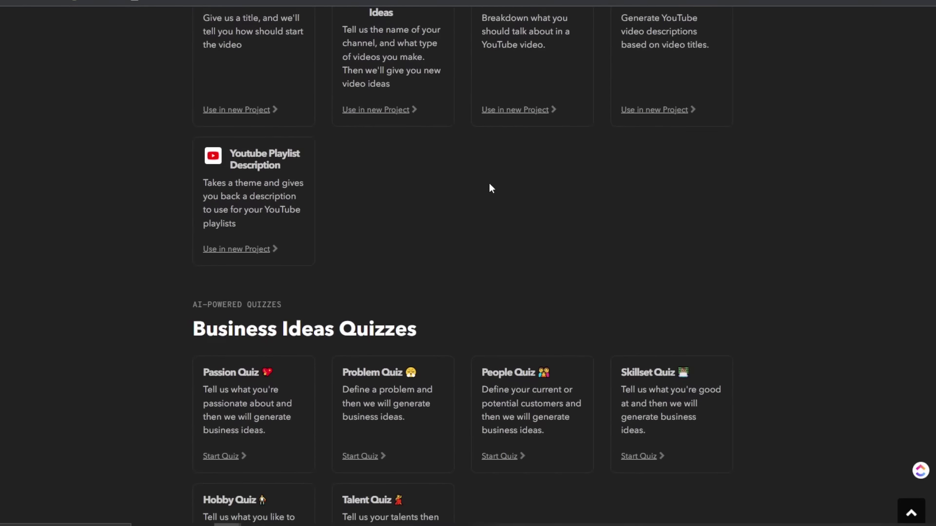
pyautogui.scroll(-1, 484, 187)
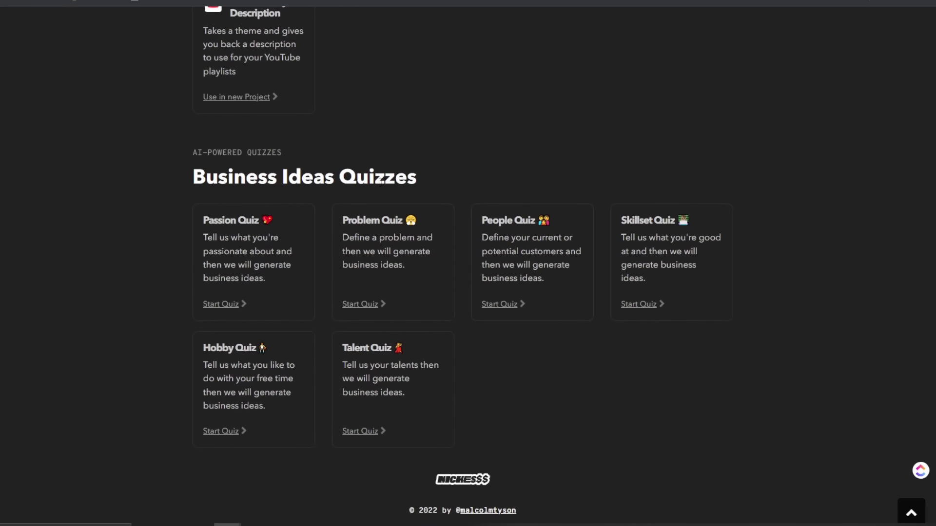
pyautogui.scroll(3, 381, 181)
pyautogui.scroll(-3, 383, 186)
pyautogui.scroll(6, 341, 262)
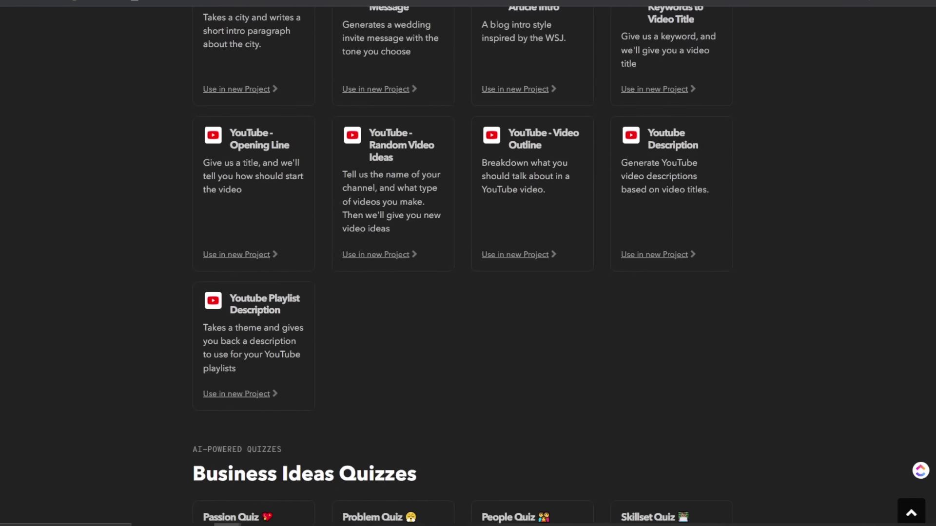
pyautogui.scroll(2, 324, 201)
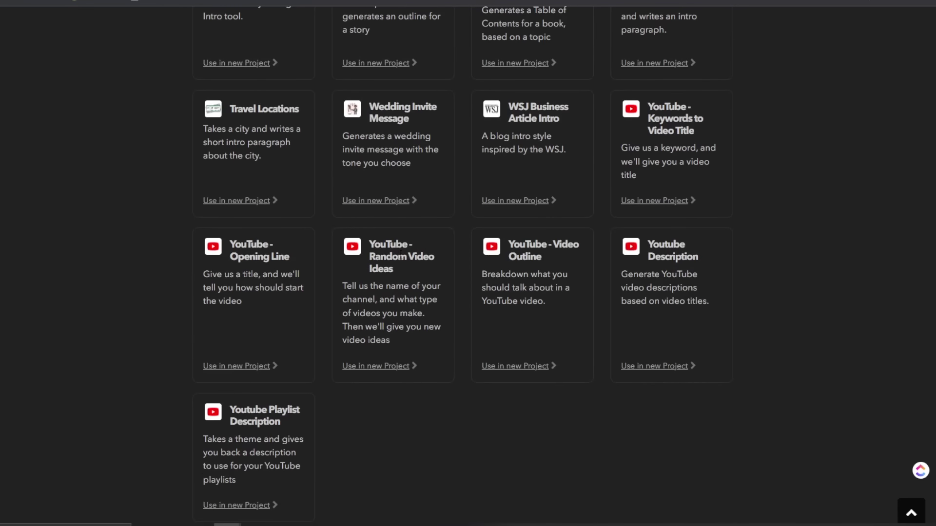
pyautogui.scroll(2, 708, 255)
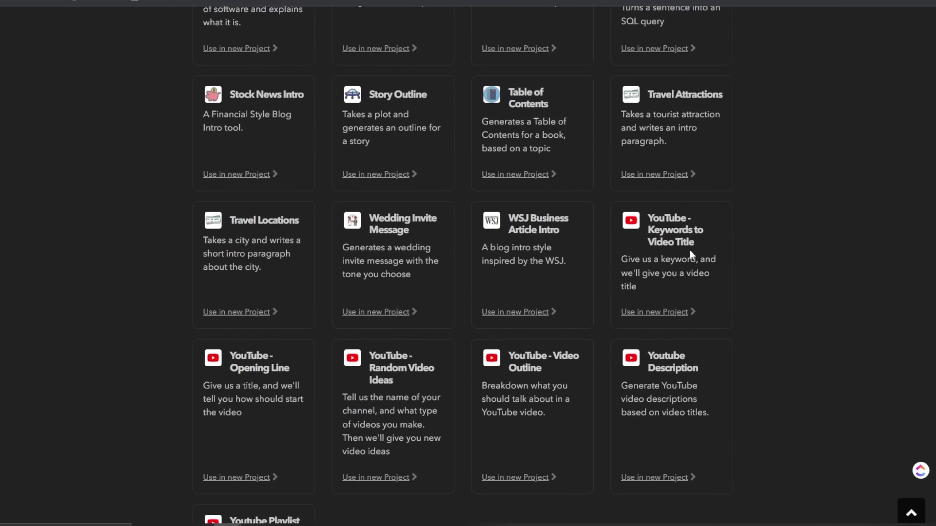
pyautogui.scroll(1, 596, 251)
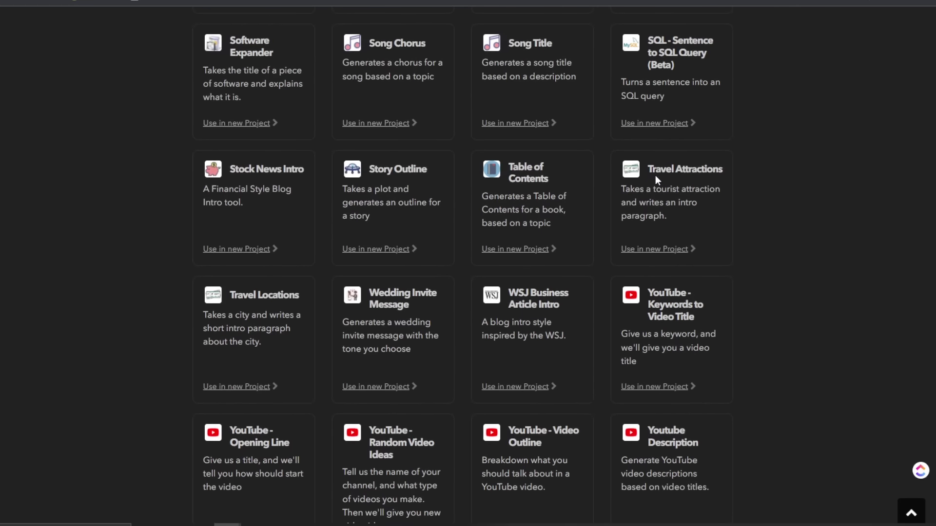
pyautogui.scroll(1, 655, 175)
pyautogui.scroll(1, 382, 276)
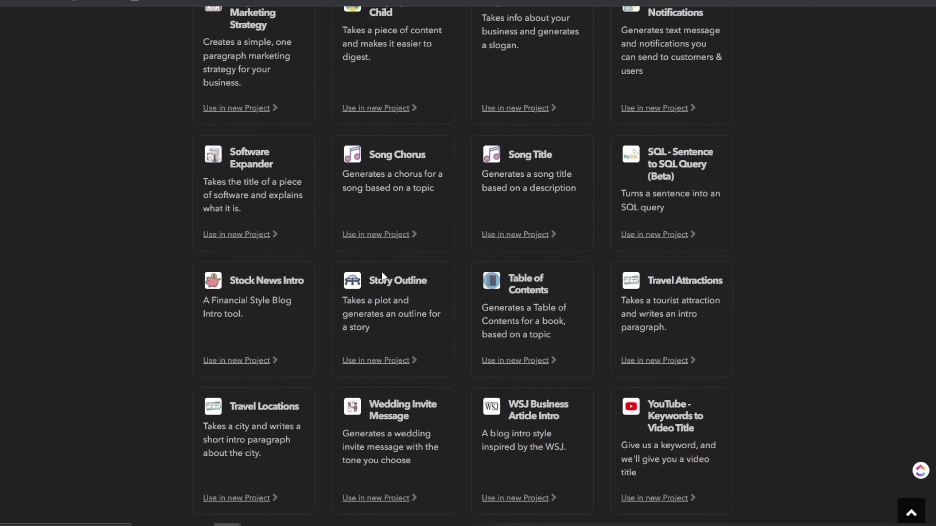
pyautogui.scroll(2, 337, 301)
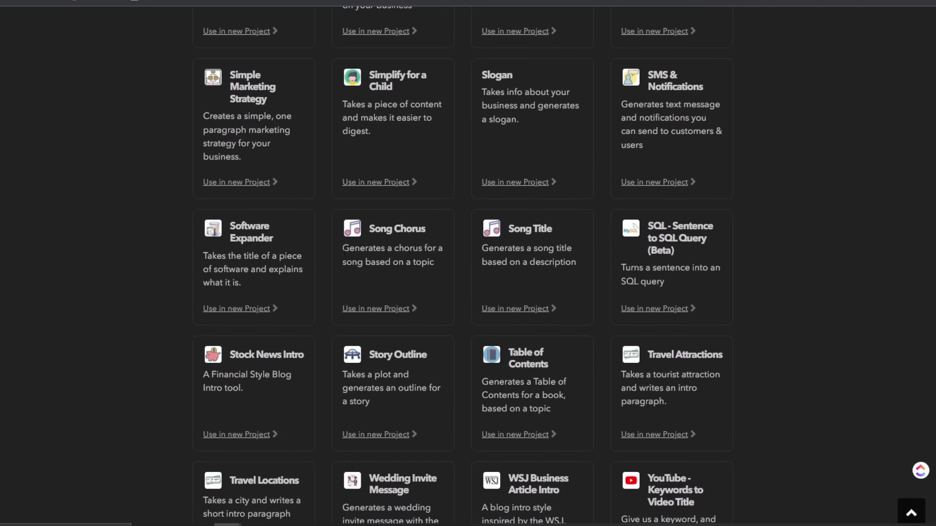
pyautogui.scroll(1, 303, 225)
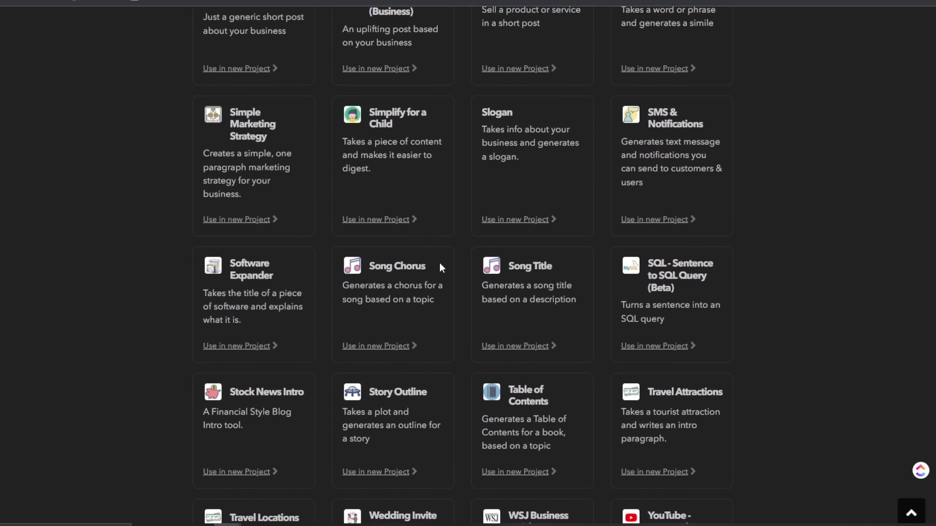
pyautogui.scroll(1, 438, 272)
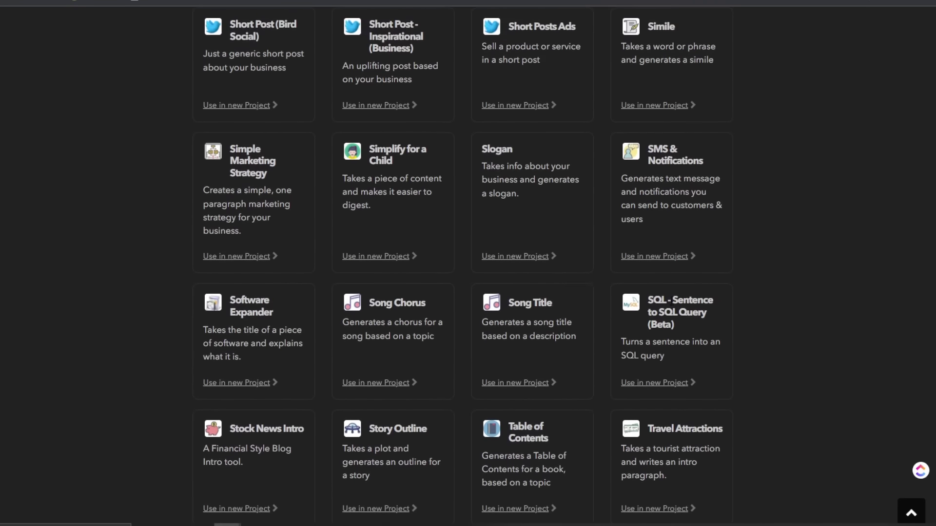
pyautogui.scroll(1, 666, 307)
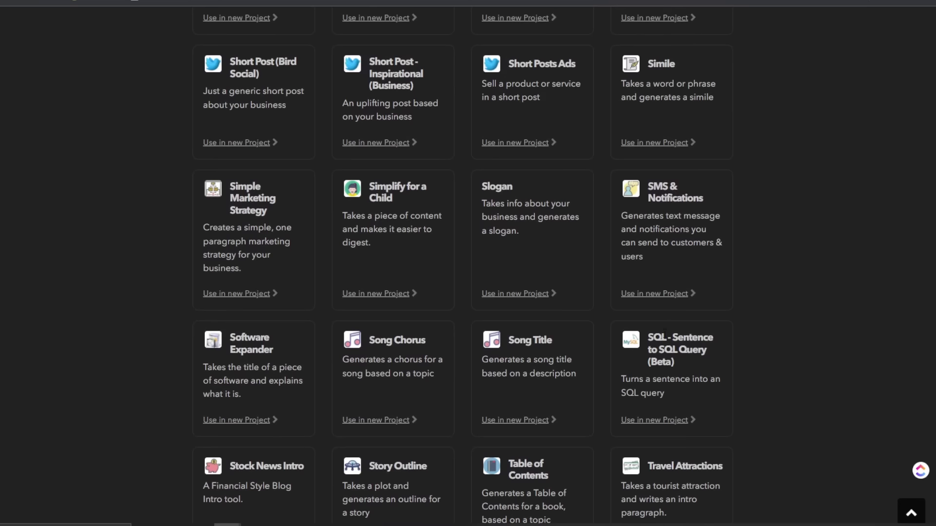
pyautogui.scroll(2, 661, 283)
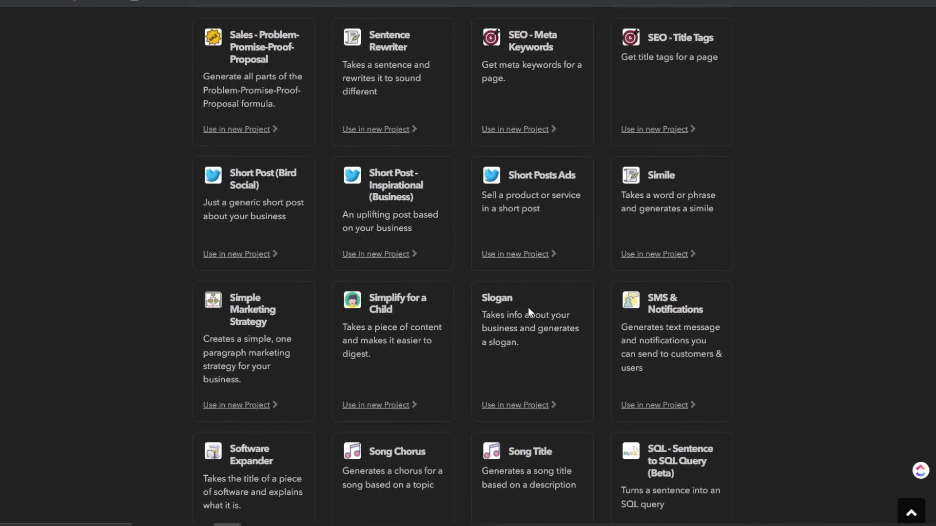
pyautogui.scroll(1, 366, 288)
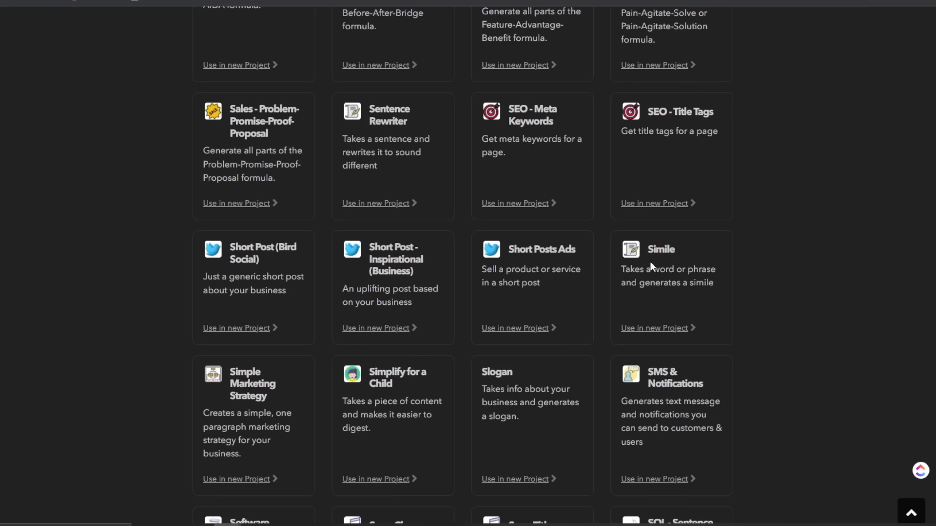
pyautogui.scroll(2, 650, 262)
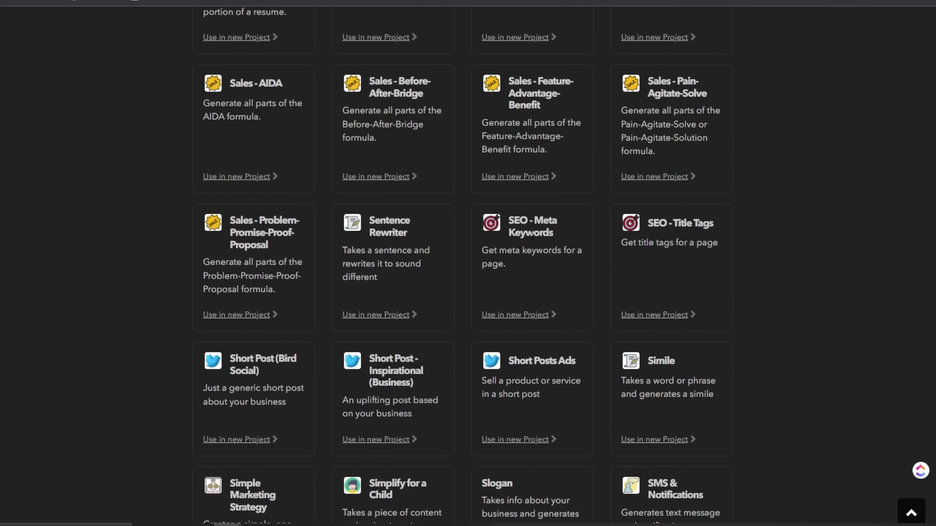
pyautogui.scroll(1, 405, 252)
pyautogui.scroll(1, 238, 267)
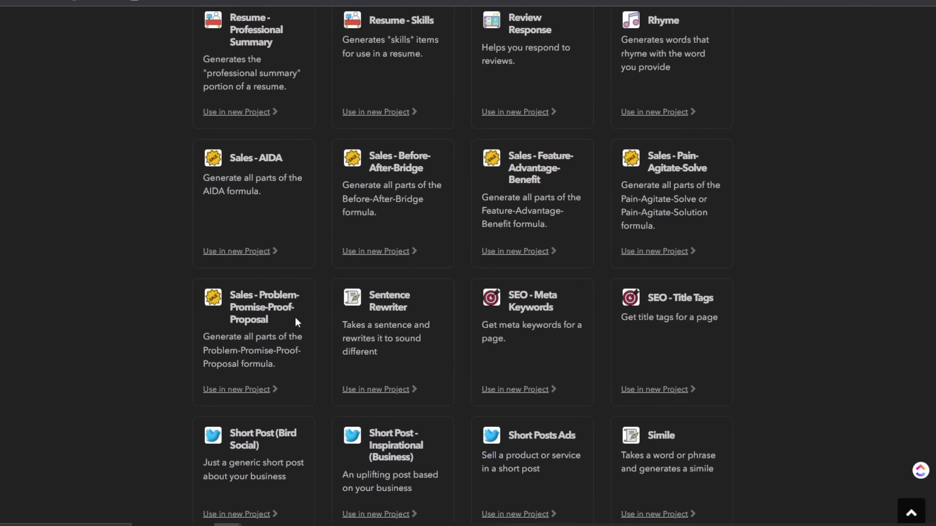
pyautogui.scroll(1, 266, 328)
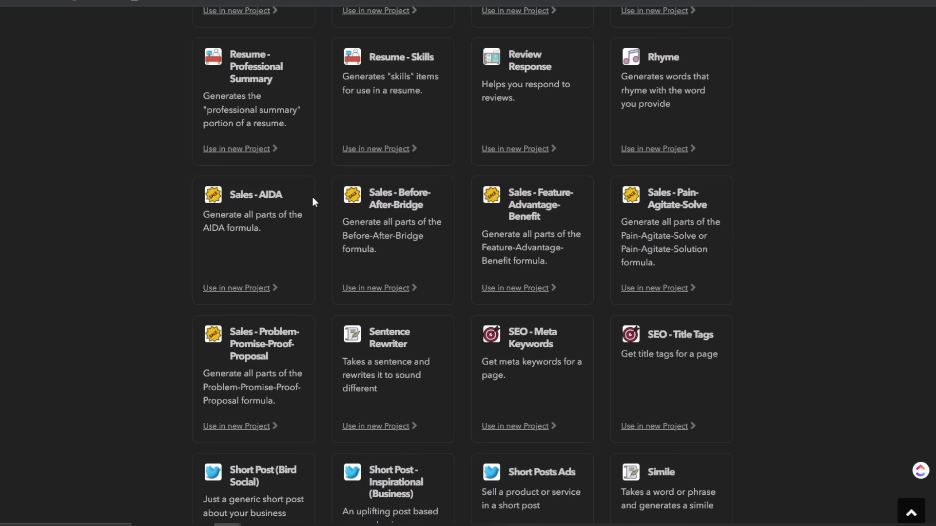
pyautogui.scroll(2, 374, 215)
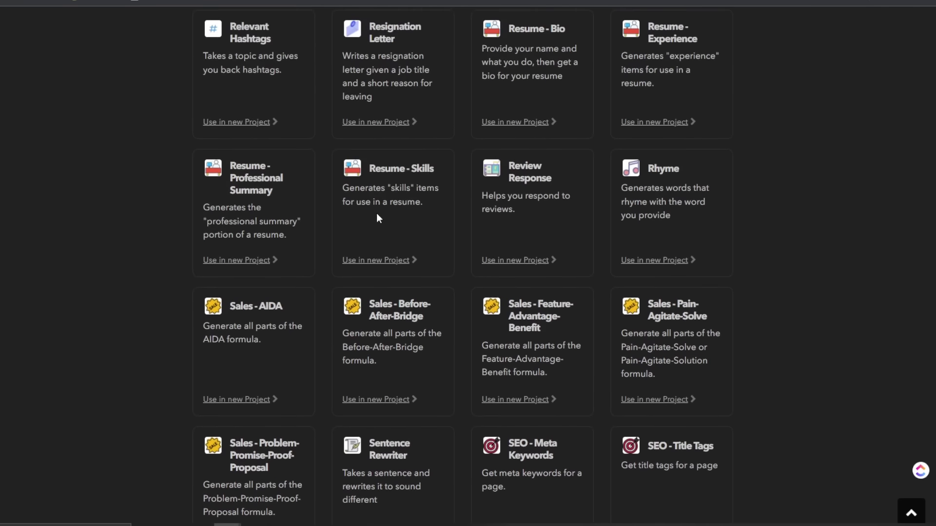
pyautogui.scroll(1, 367, 222)
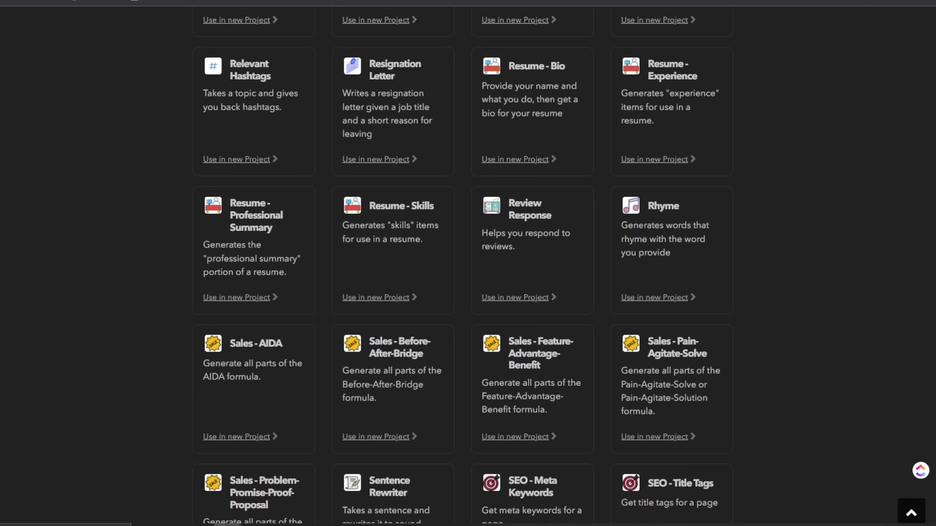
pyautogui.scroll(1, 697, 260)
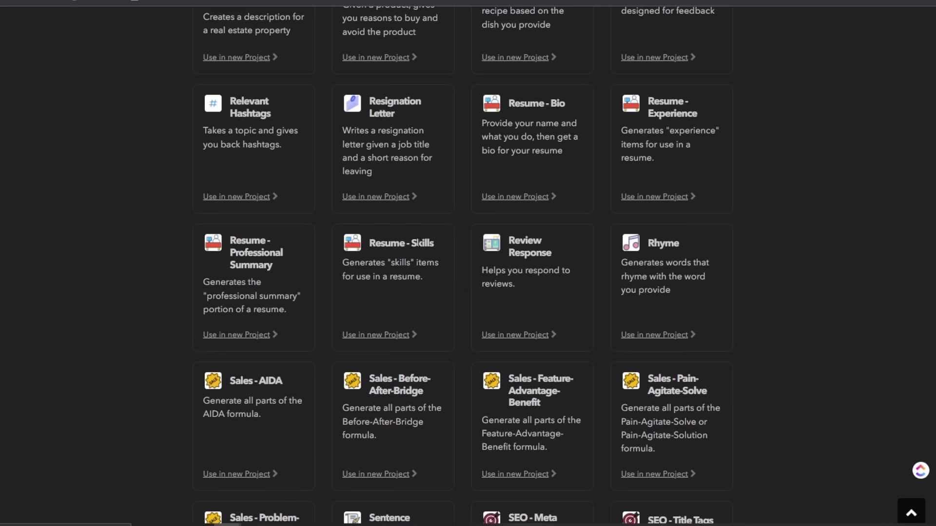
pyautogui.scroll(1, 331, 281)
pyautogui.scroll(3, 278, 299)
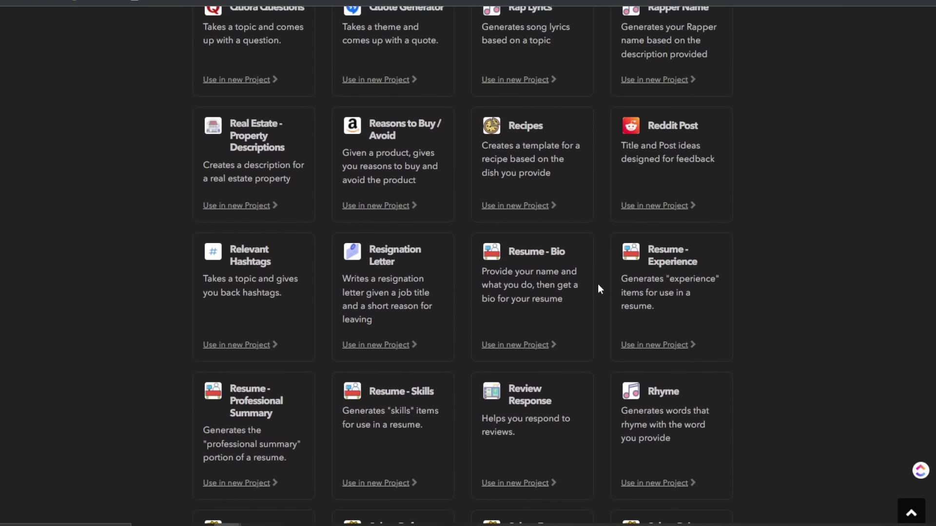
pyautogui.scroll(2, 599, 288)
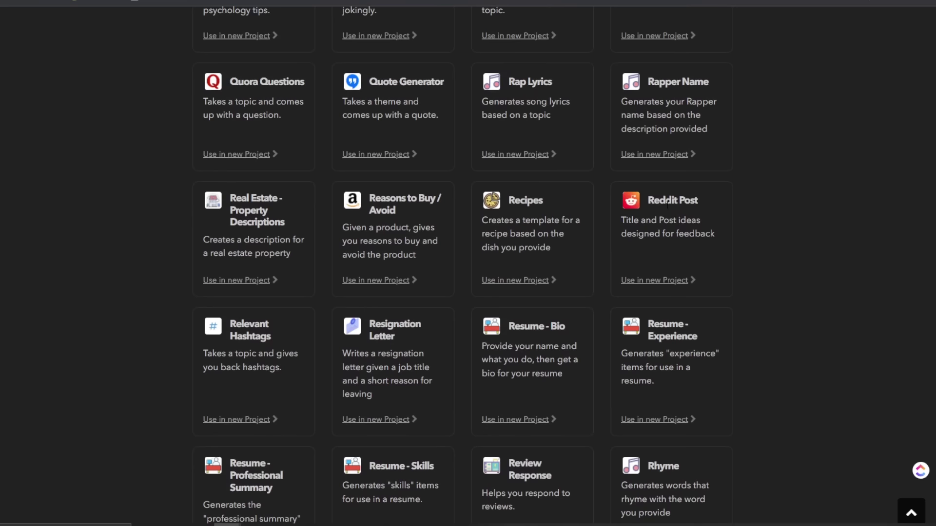
pyautogui.scroll(3, 662, 207)
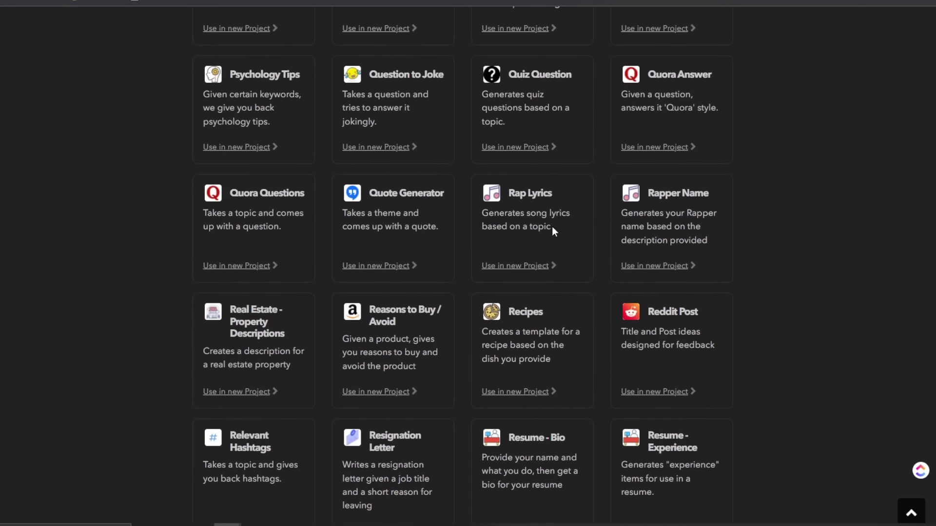
pyautogui.scroll(2, 600, 195)
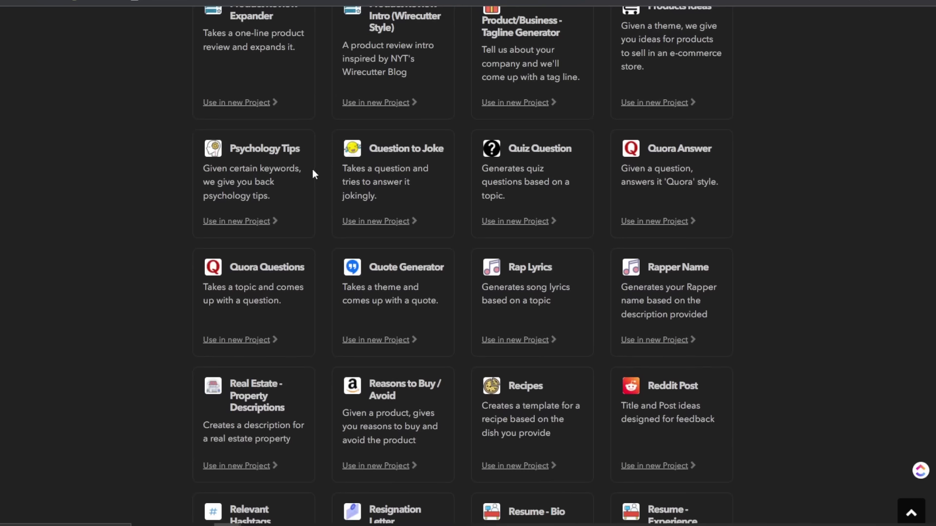
pyautogui.scroll(1, 312, 174)
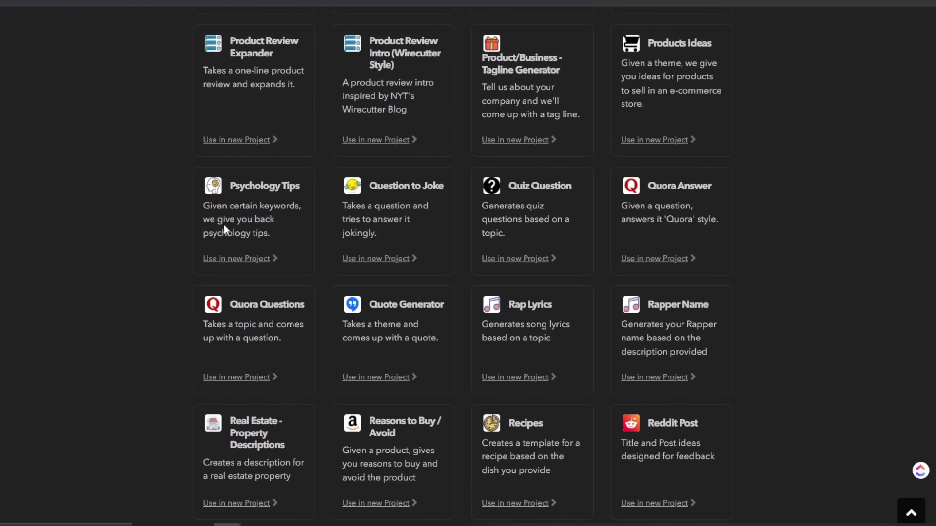
pyautogui.scroll(3, 361, 146)
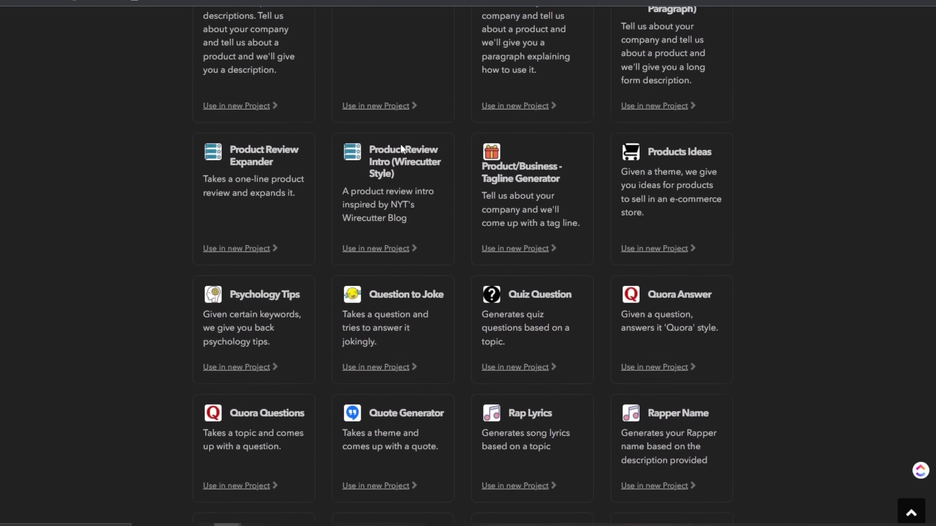
pyautogui.scroll(2, 616, 155)
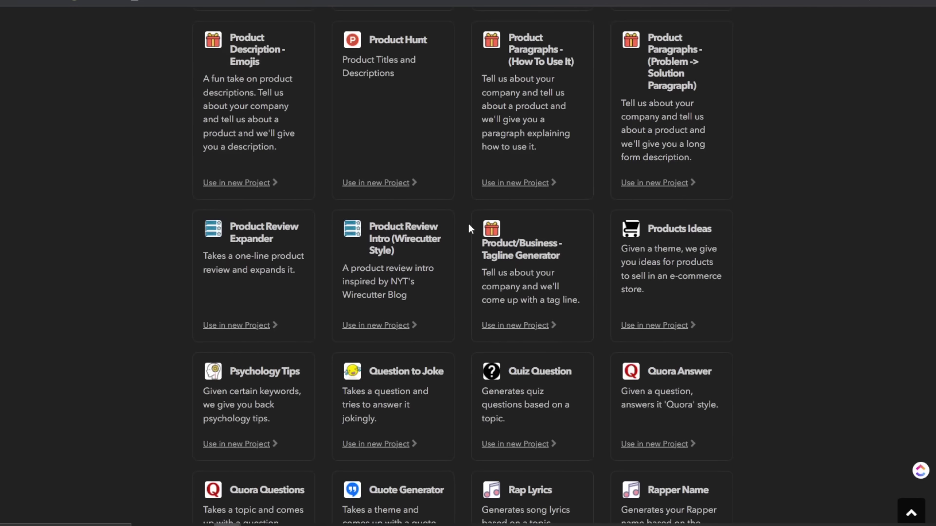
pyautogui.scroll(5, 469, 223)
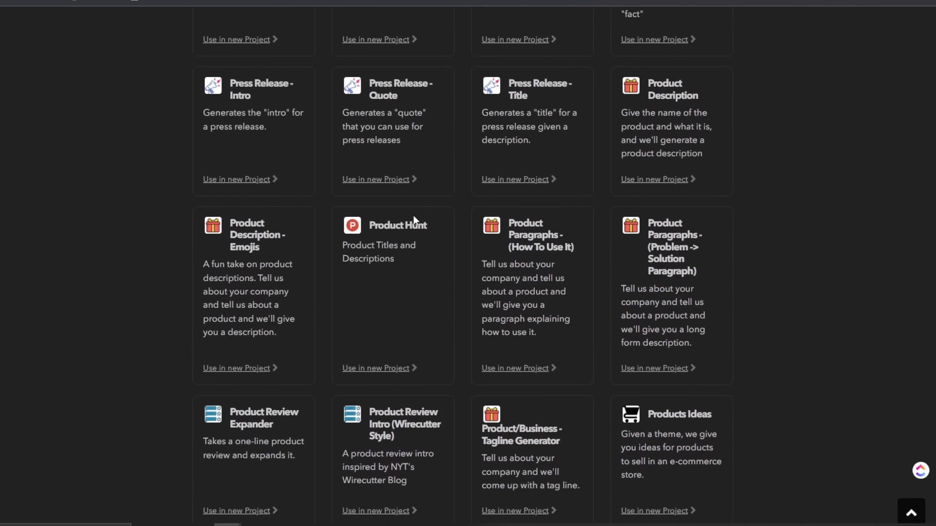
pyautogui.scroll(2, 526, 203)
pyautogui.scroll(3, 501, 195)
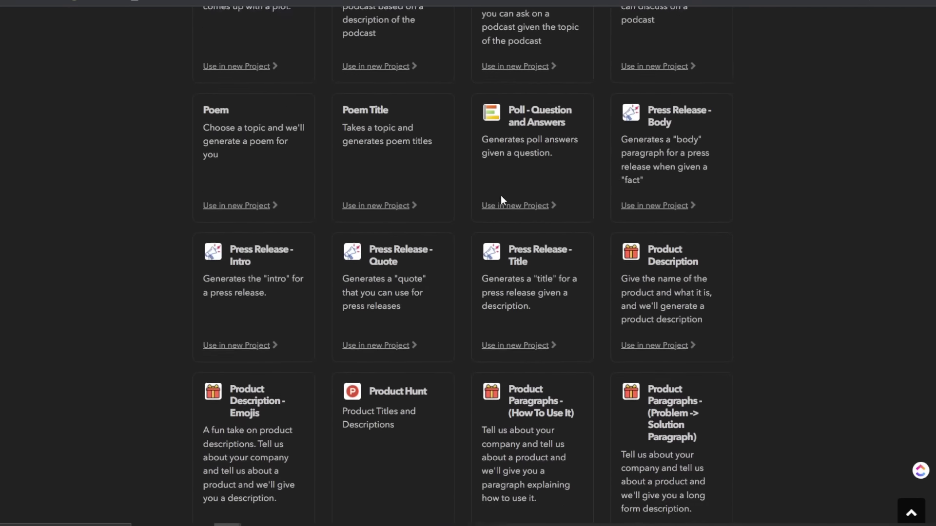
pyautogui.scroll(2, 518, 172)
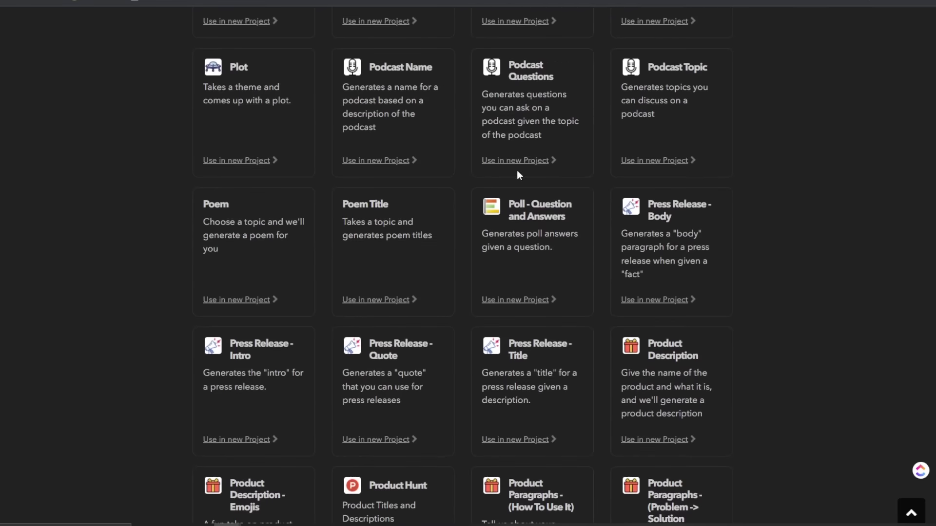
pyautogui.scroll(3, 469, 241)
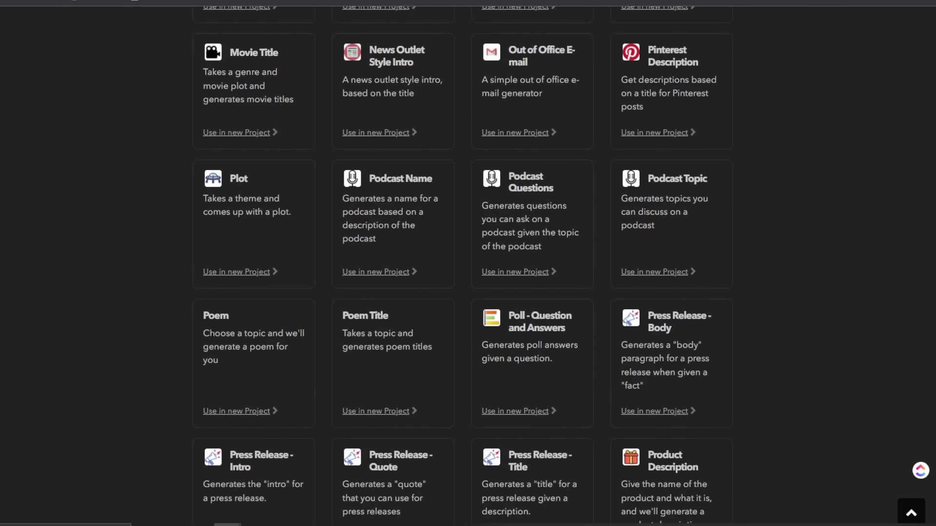
pyautogui.scroll(2, 682, 166)
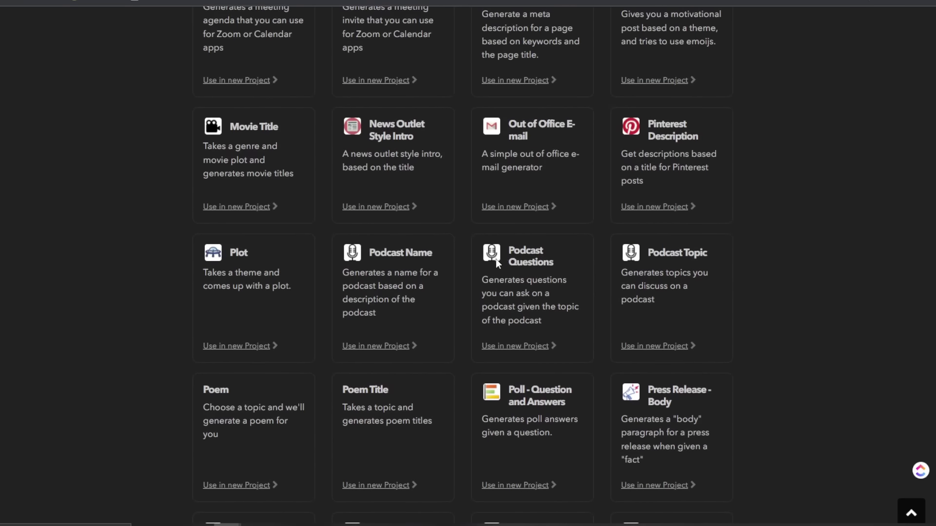
pyautogui.scroll(2, 375, 262)
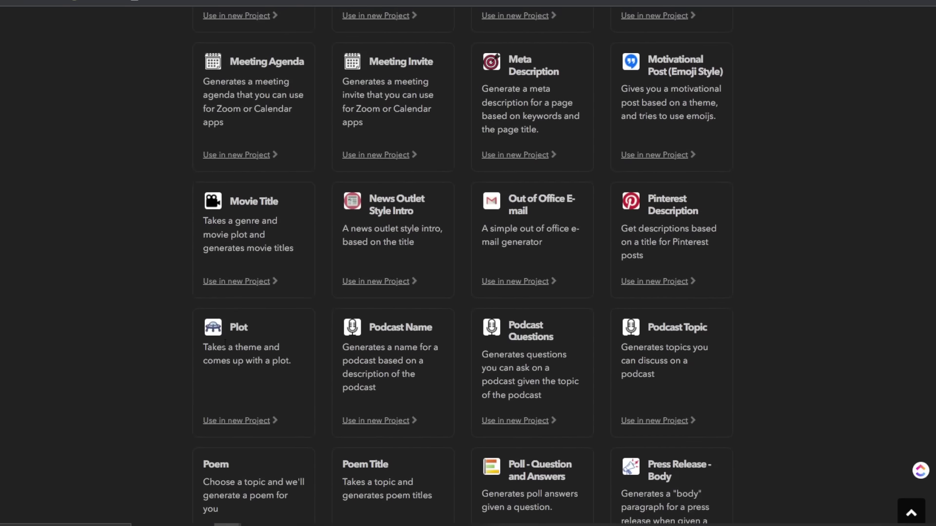
pyautogui.scroll(1, 370, 299)
pyautogui.scroll(2, 493, 281)
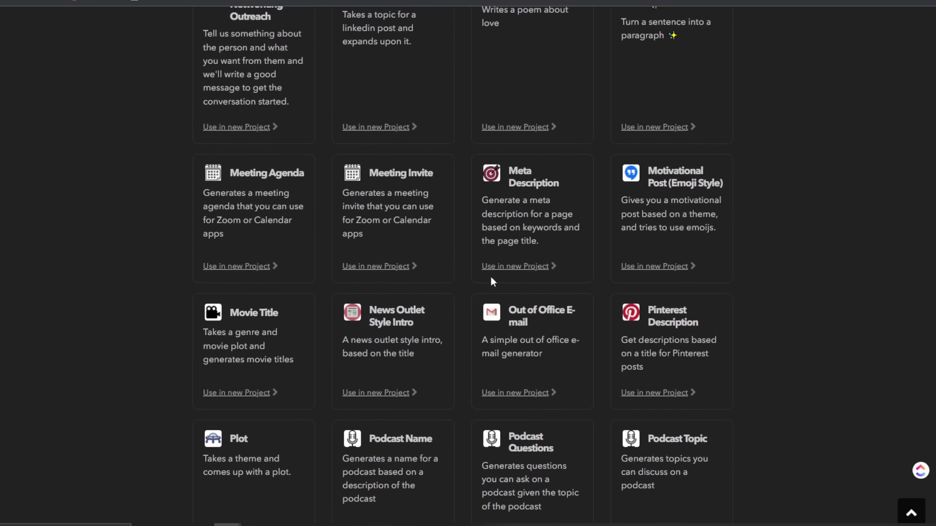
pyautogui.scroll(5, 438, 326)
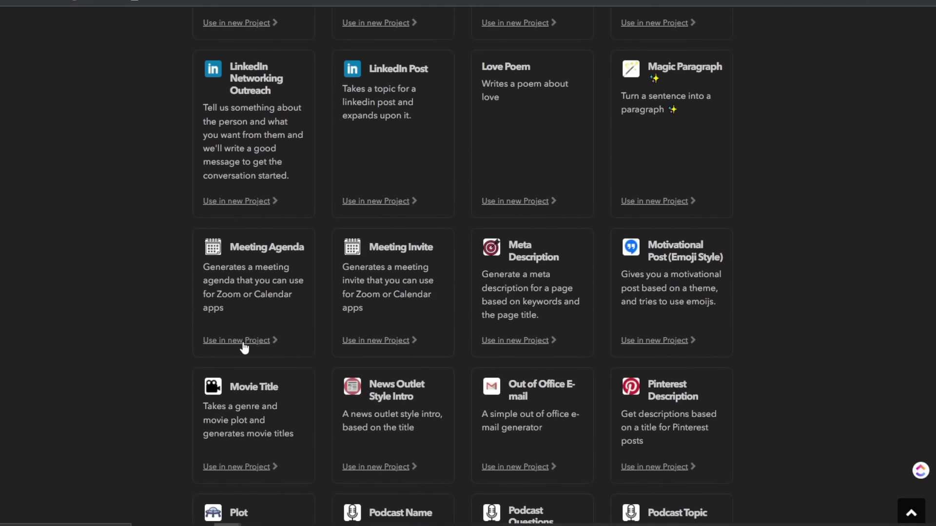
pyautogui.scroll(1, 502, 372)
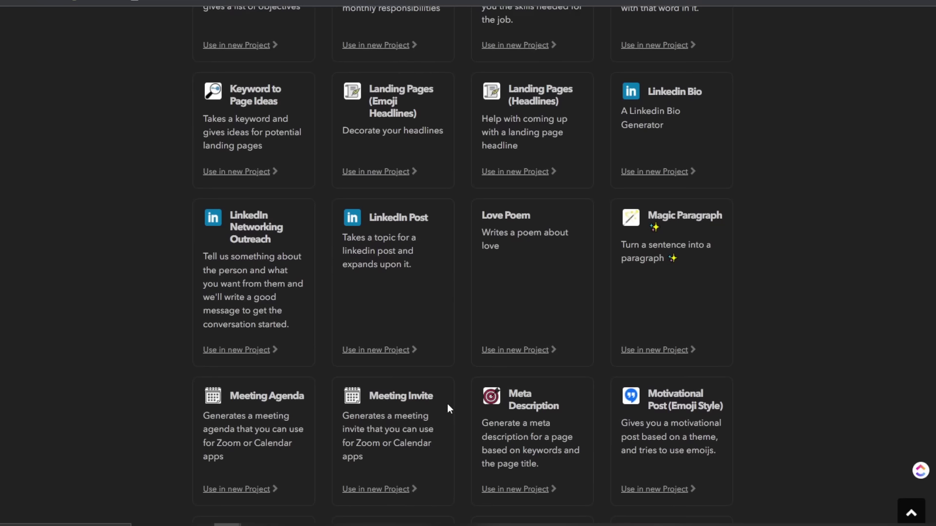
pyautogui.scroll(5, 521, 269)
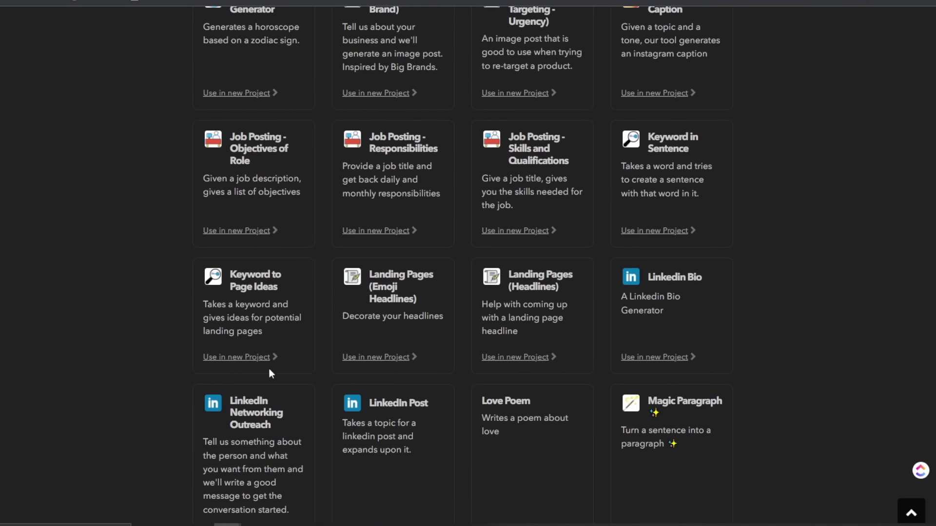
pyautogui.scroll(1, 399, 341)
pyautogui.scroll(9, 398, 341)
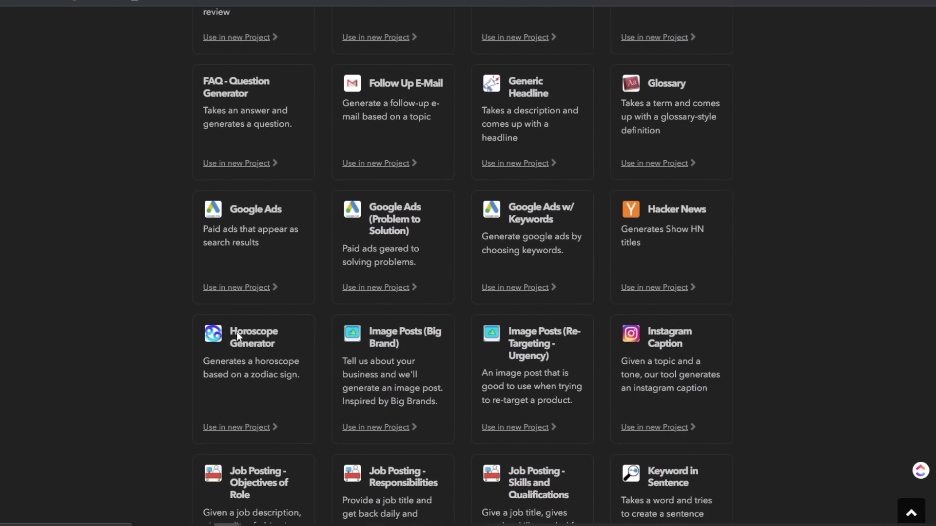
pyautogui.scroll(4, 532, 335)
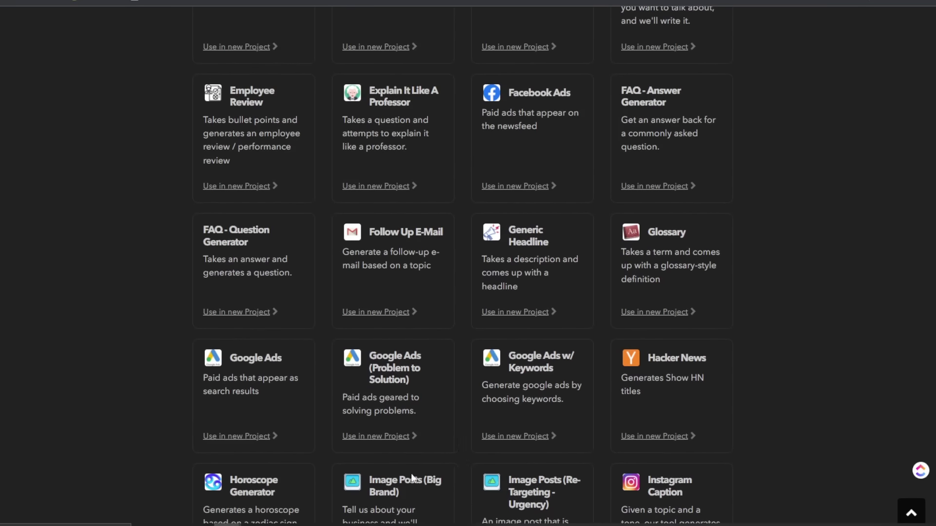
pyautogui.scroll(-2, 411, 473)
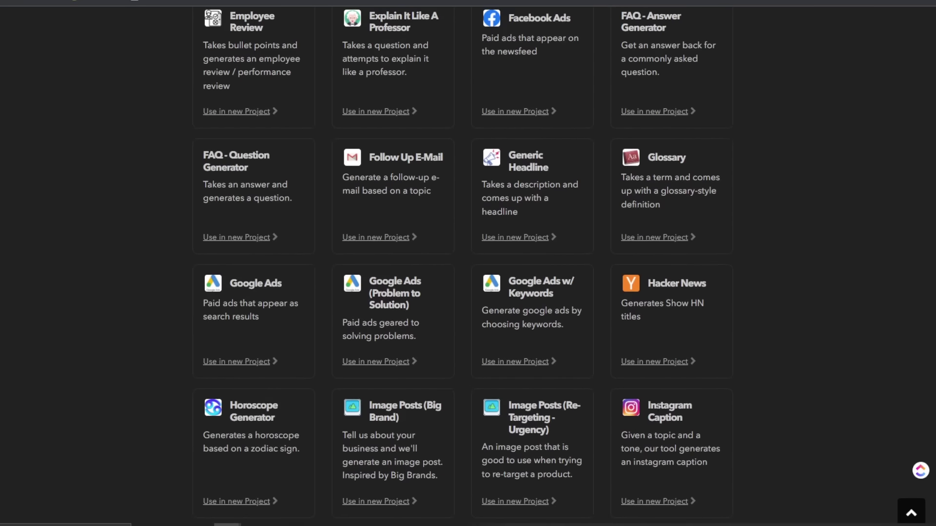
pyautogui.scroll(5, 532, 380)
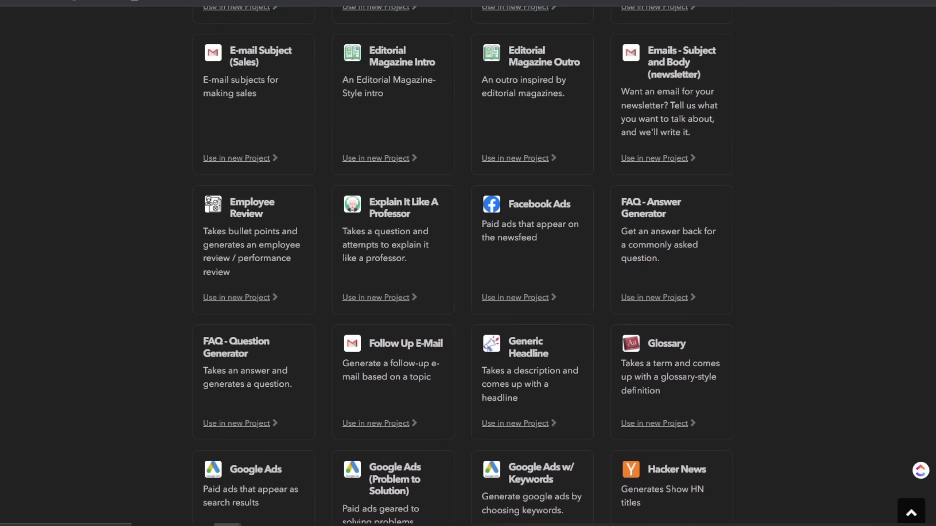
pyautogui.scroll(2, 419, 338)
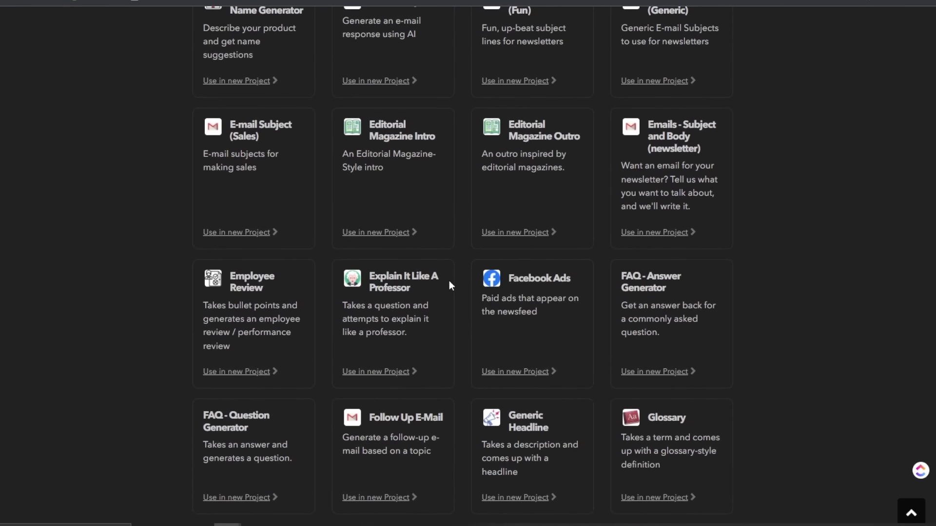
pyautogui.scroll(2, 537, 289)
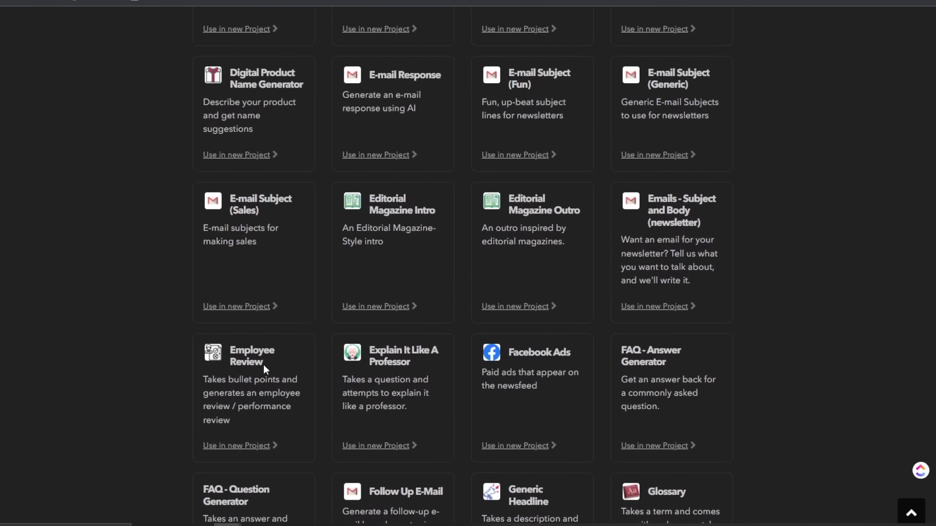
pyautogui.scroll(6, 293, 312)
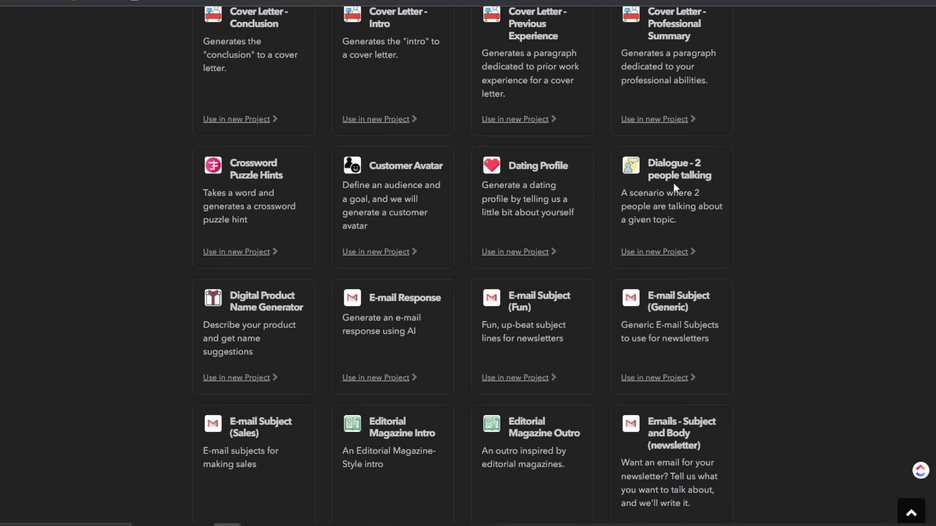
pyautogui.scroll(2, 385, 238)
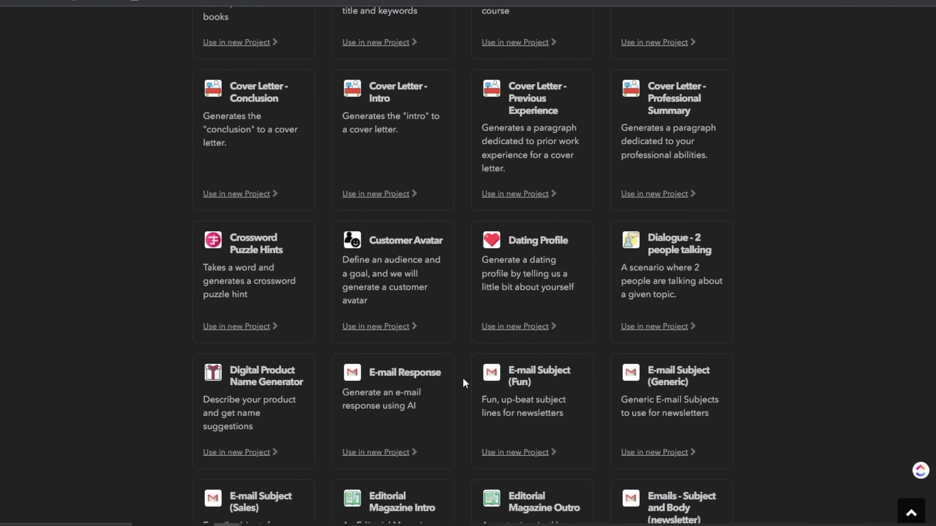
pyautogui.scroll(3, 506, 379)
pyautogui.scroll(1, 519, 210)
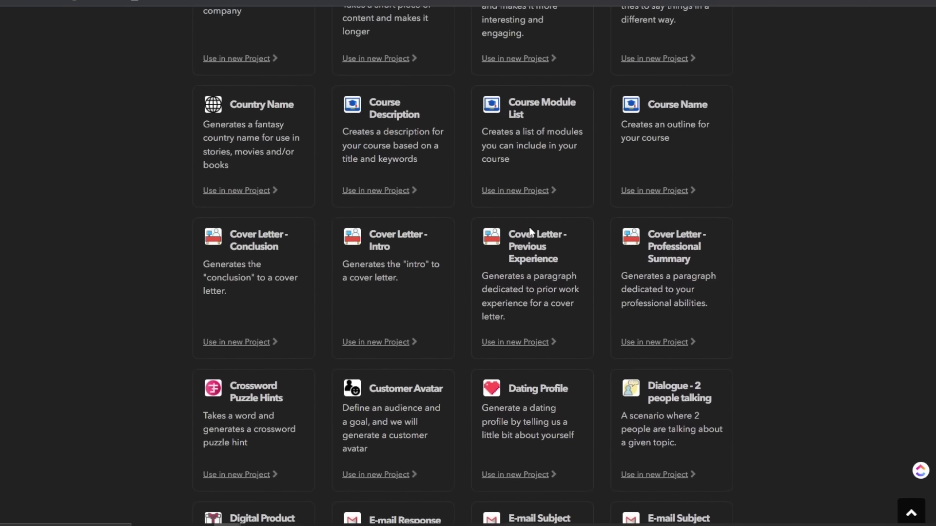
pyautogui.scroll(3, 642, 241)
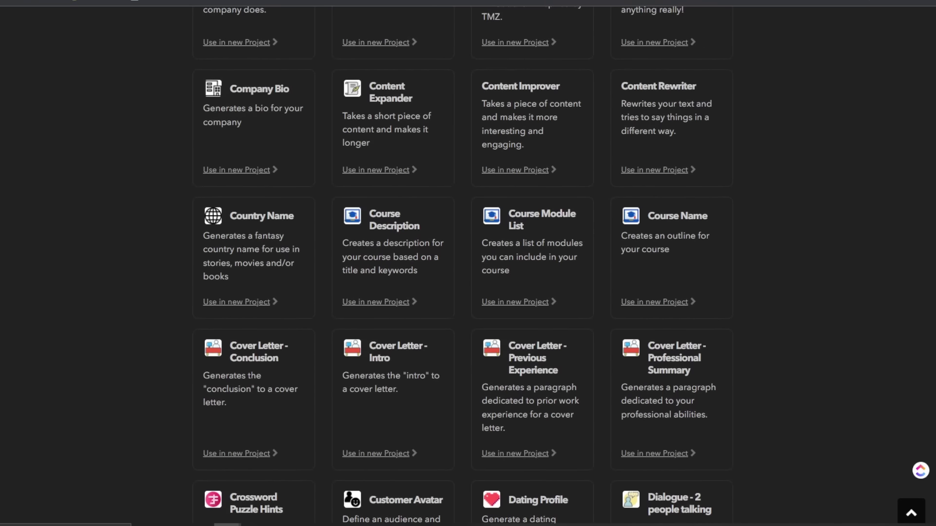
pyautogui.scroll(4, 249, 244)
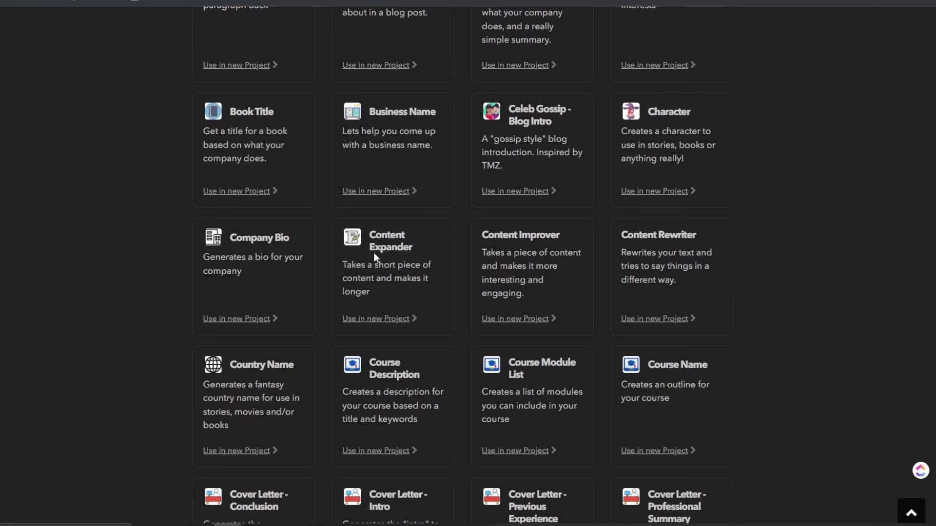
pyautogui.scroll(4, 259, 229)
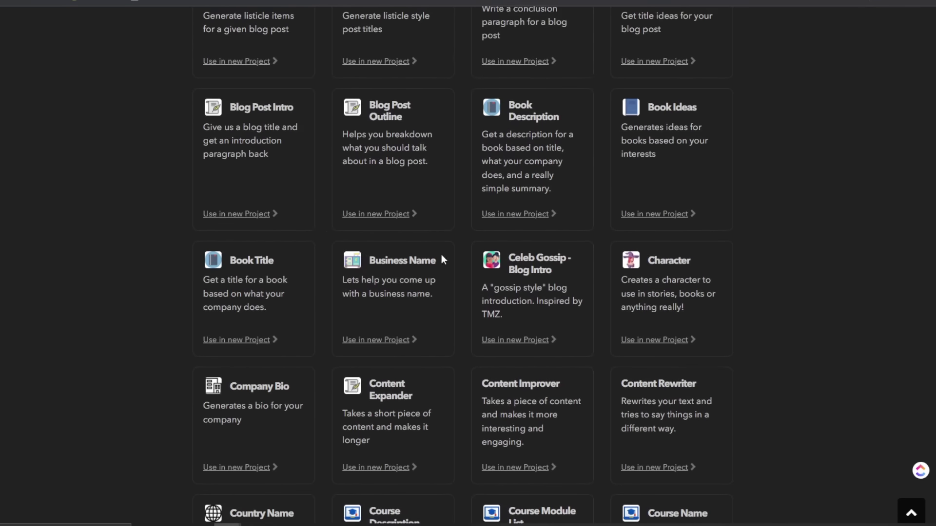
pyautogui.scroll(2, 586, 270)
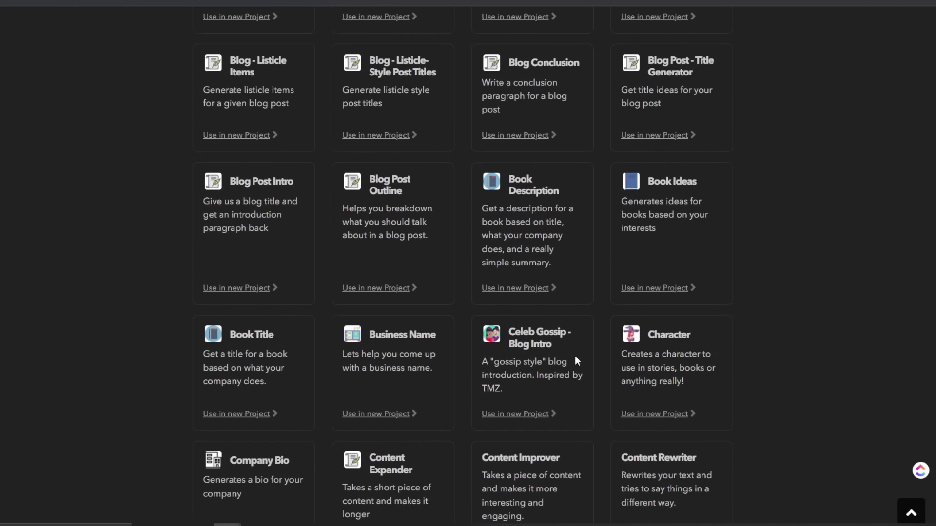
pyautogui.scroll(1, 577, 360)
pyautogui.scroll(1, 651, 379)
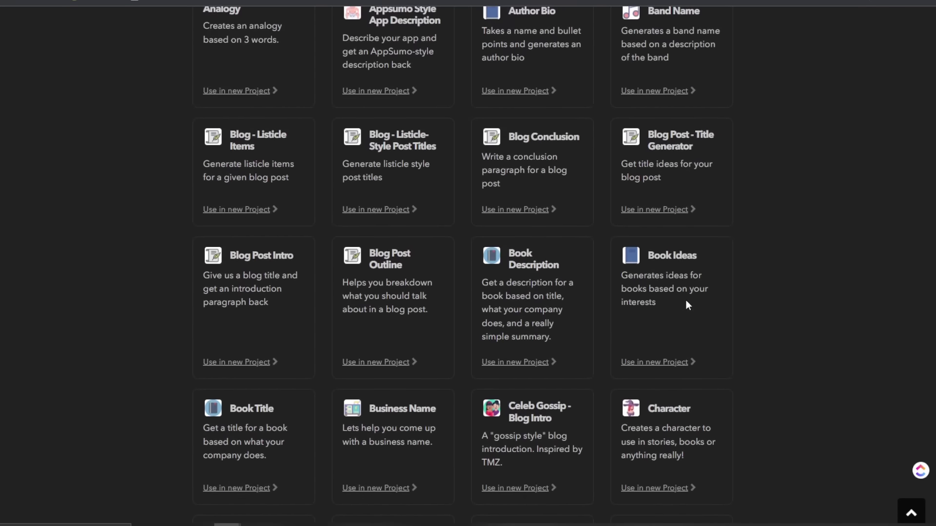
pyautogui.scroll(4, 686, 300)
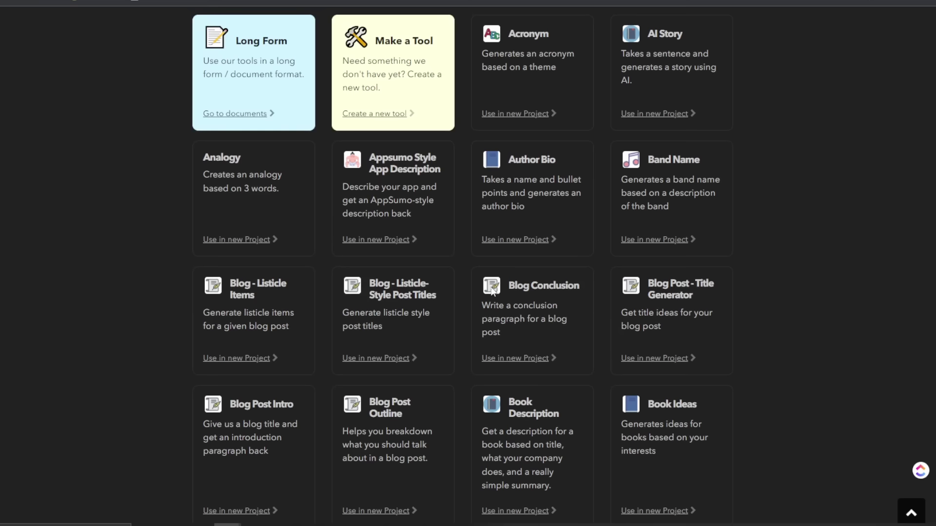
# Step: Scroll the dashboard back up to the Content Tools (151) header
pyautogui.scroll(1, 462, 265)
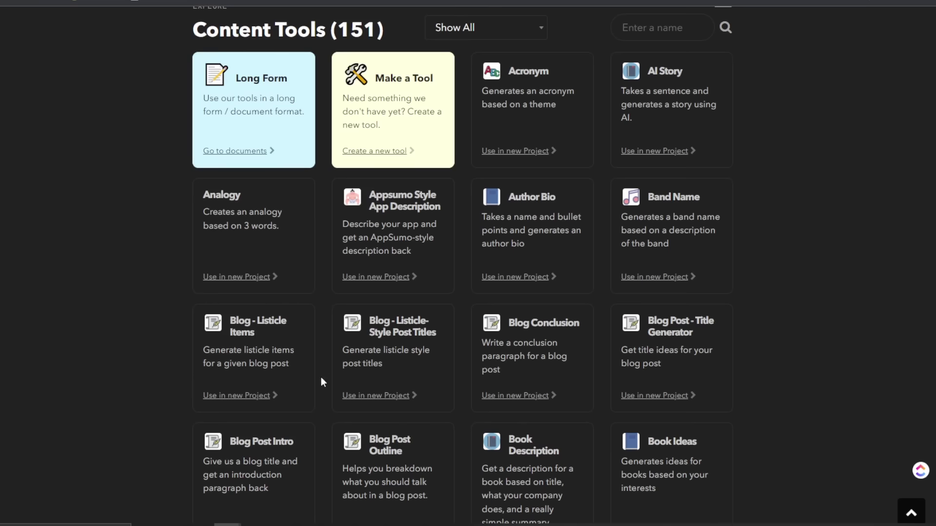
pyautogui.scroll(4, 434, 329)
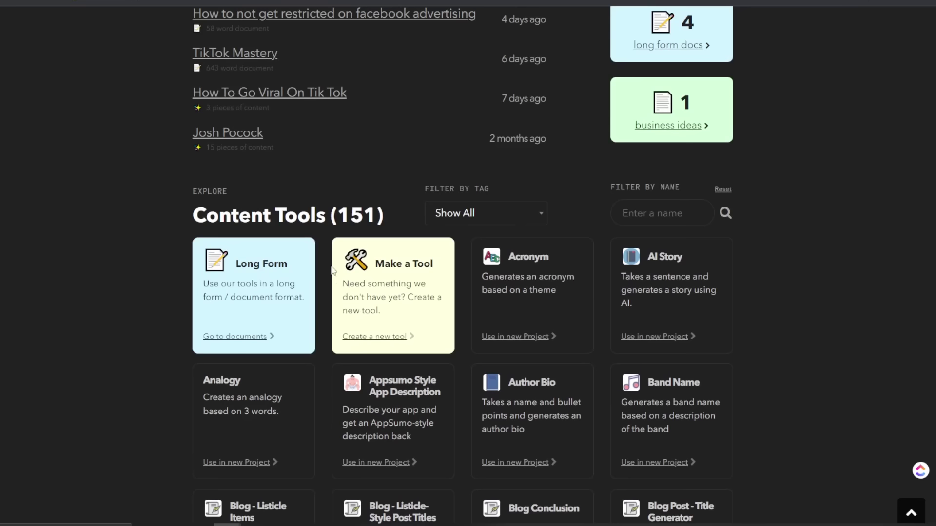
pyautogui.scroll(-5, 575, 260)
pyautogui.scroll(4, 575, 261)
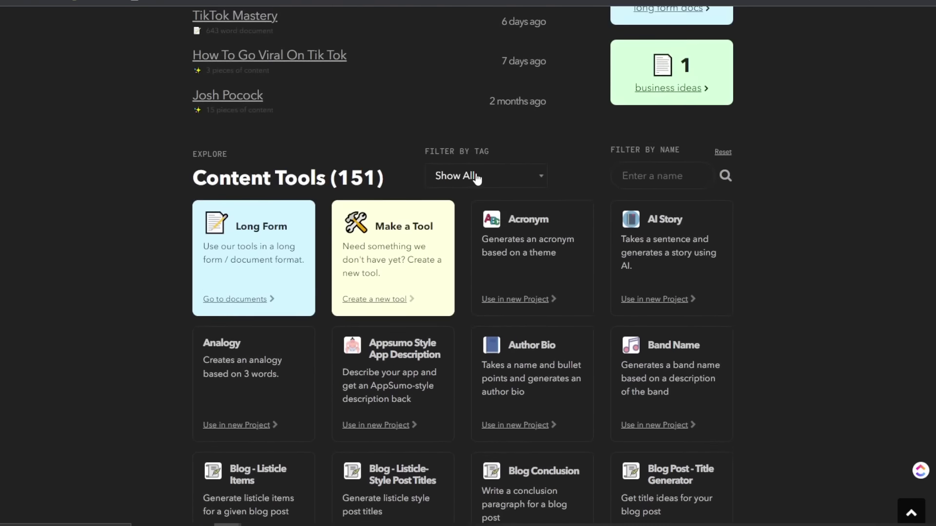
pyautogui.click(471, 179)
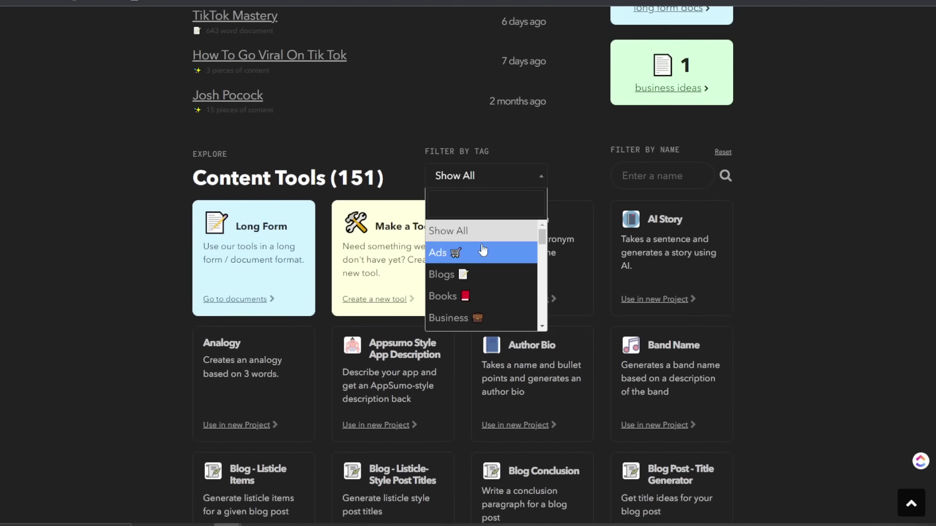
pyautogui.scroll(-1, 480, 261)
pyautogui.scroll(-2, 480, 261)
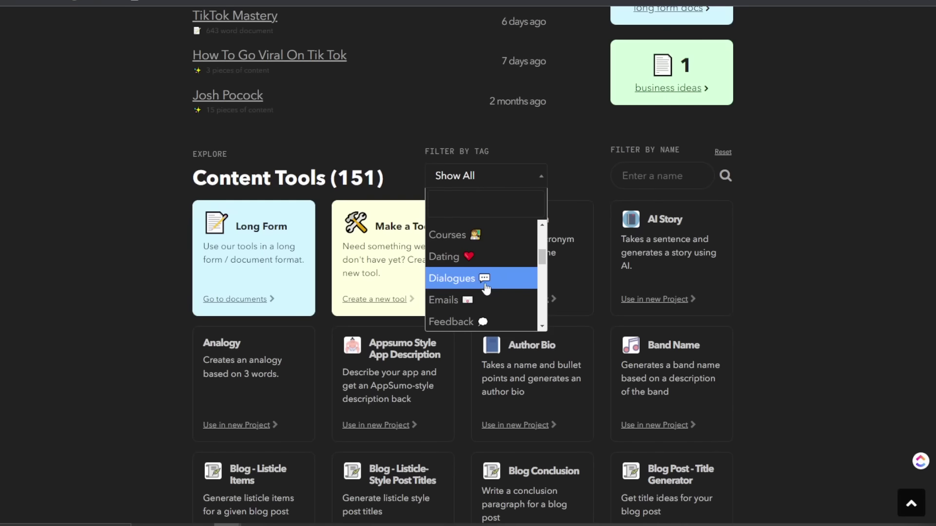
pyautogui.scroll(-1, 483, 292)
pyautogui.scroll(2, 485, 288)
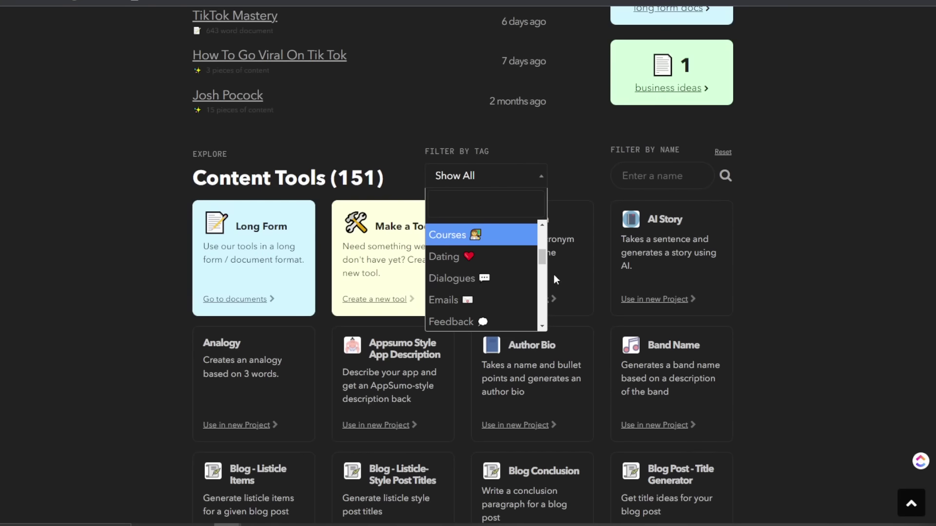
pyautogui.scroll(-3, 501, 259)
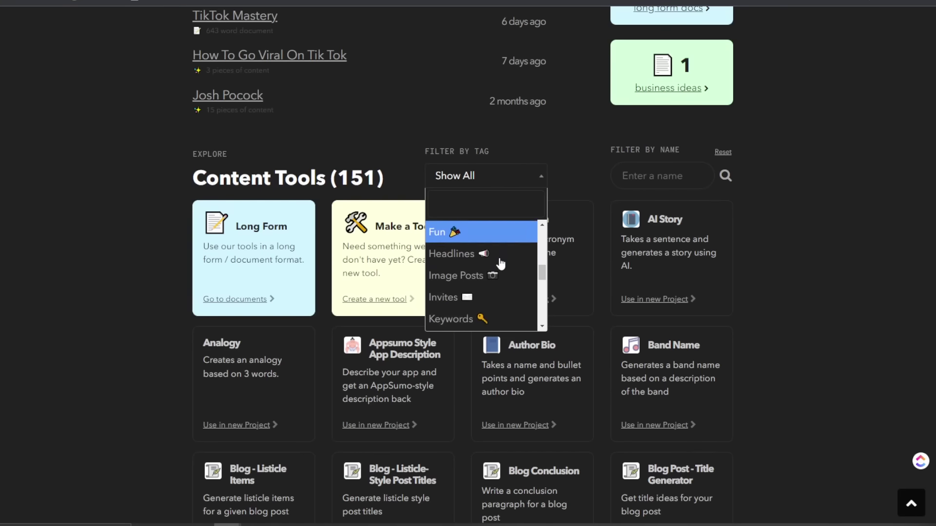
pyautogui.scroll(-3, 492, 273)
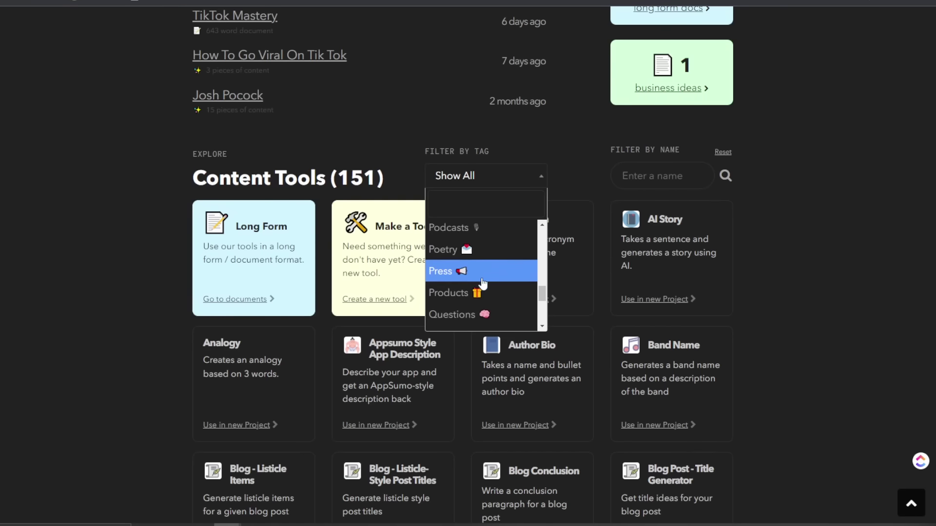
pyautogui.scroll(-1, 483, 283)
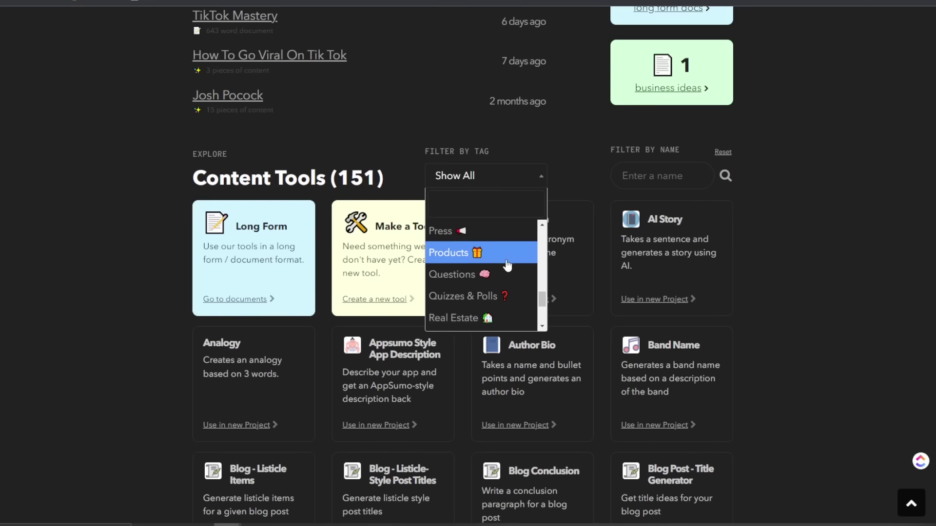
pyautogui.scroll(-6, 507, 265)
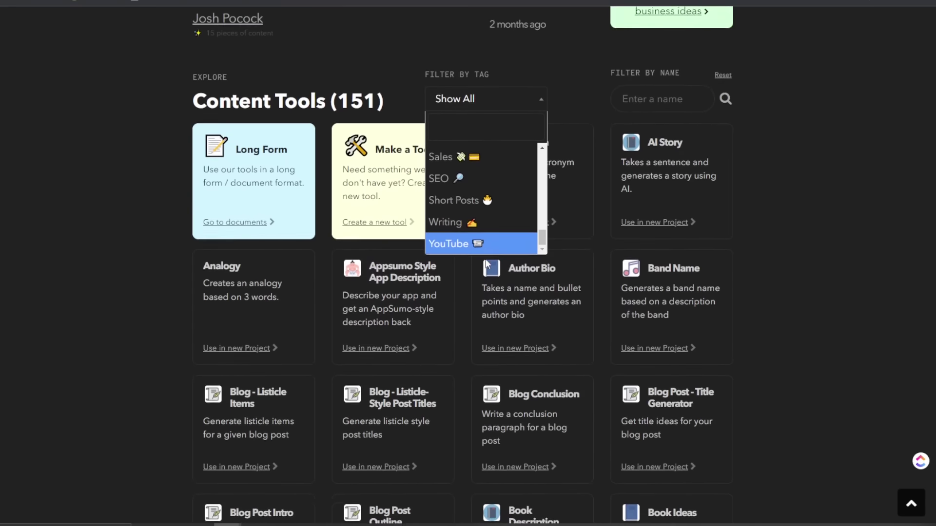
pyautogui.scroll(4, 484, 259)
pyautogui.click(751, 205)
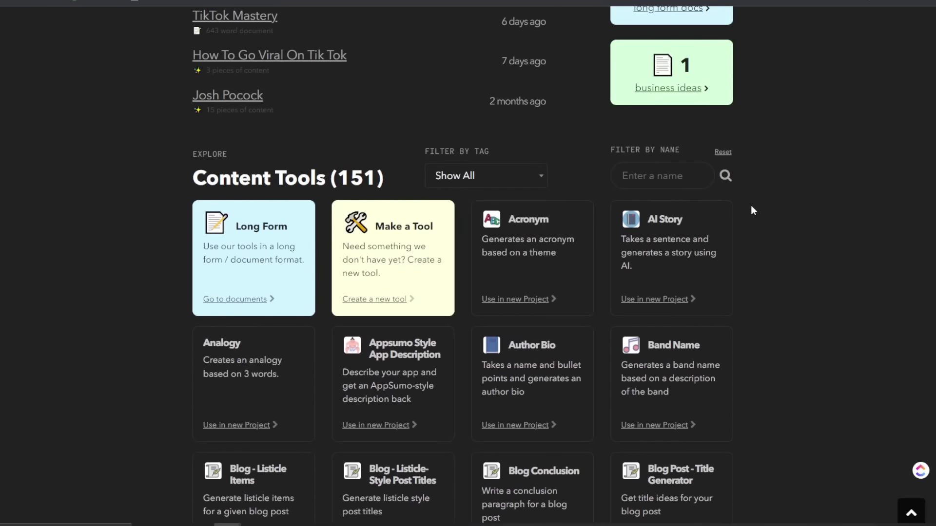
pyautogui.scroll(3, 460, 452)
pyautogui.scroll(1, 578, 293)
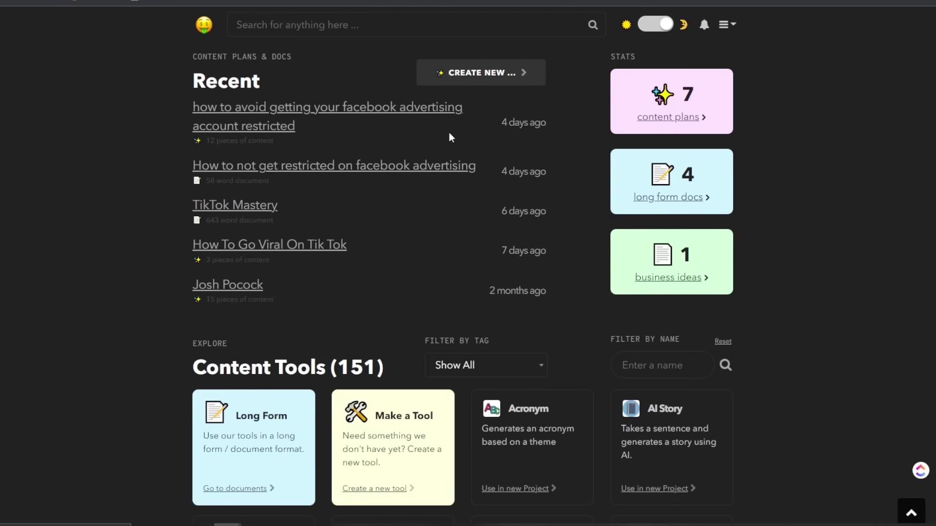
pyautogui.scroll(-4, 293, 316)
pyautogui.scroll(4, 292, 317)
pyautogui.scroll(-5, 463, 192)
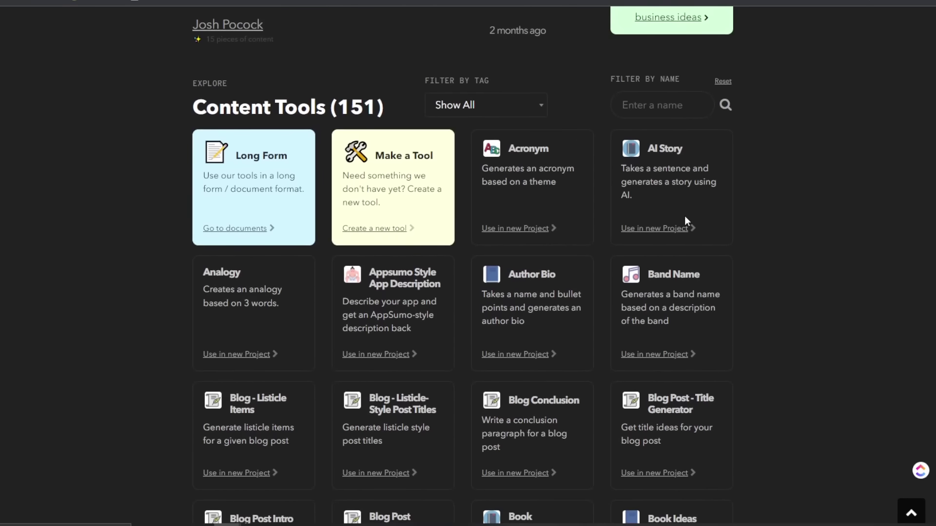
pyautogui.click(671, 229)
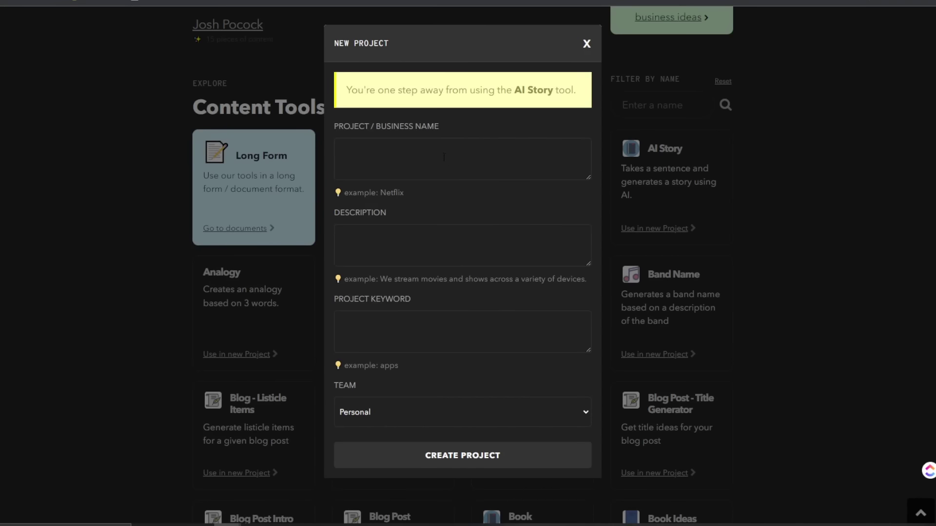
pyautogui.click(587, 42)
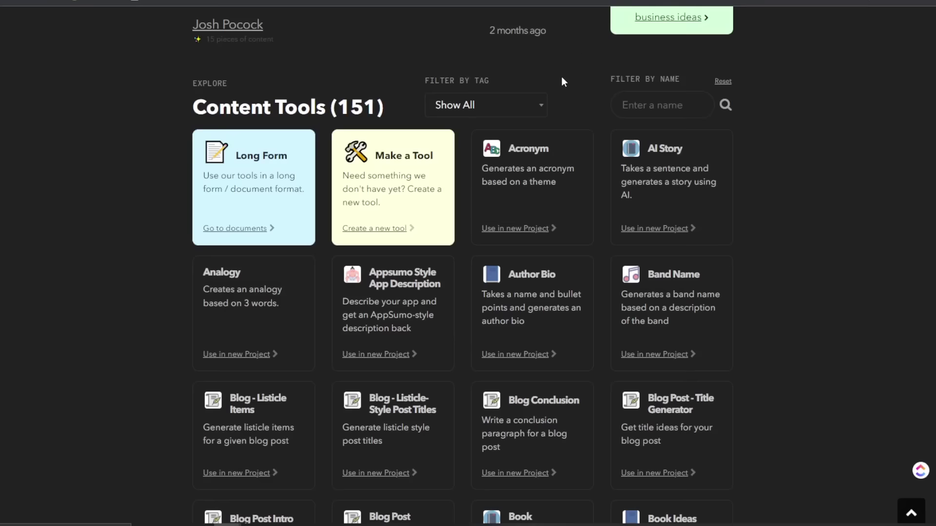
pyautogui.scroll(-5, 561, 77)
pyautogui.scroll(-2, 460, 270)
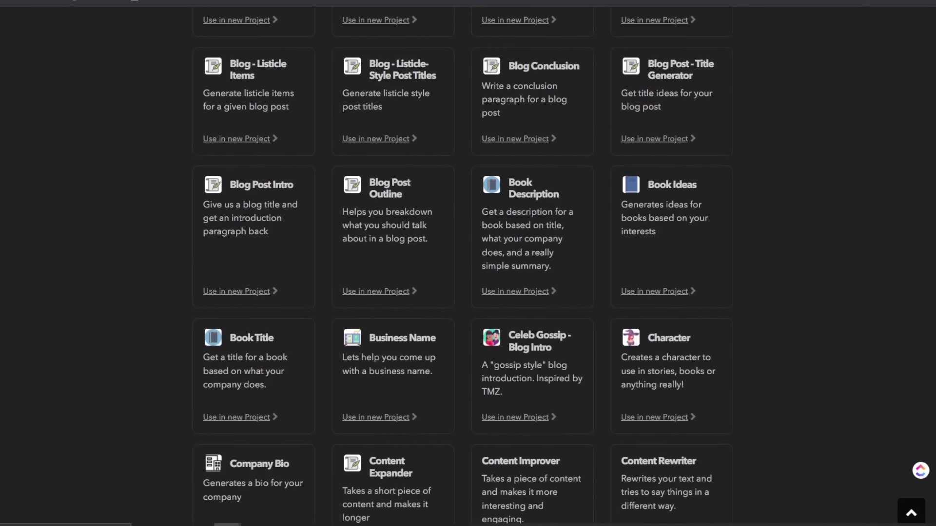
# Step: Start a new project from Blog Post Outline and name it ExecutiveStride
pyautogui.click(365, 292)
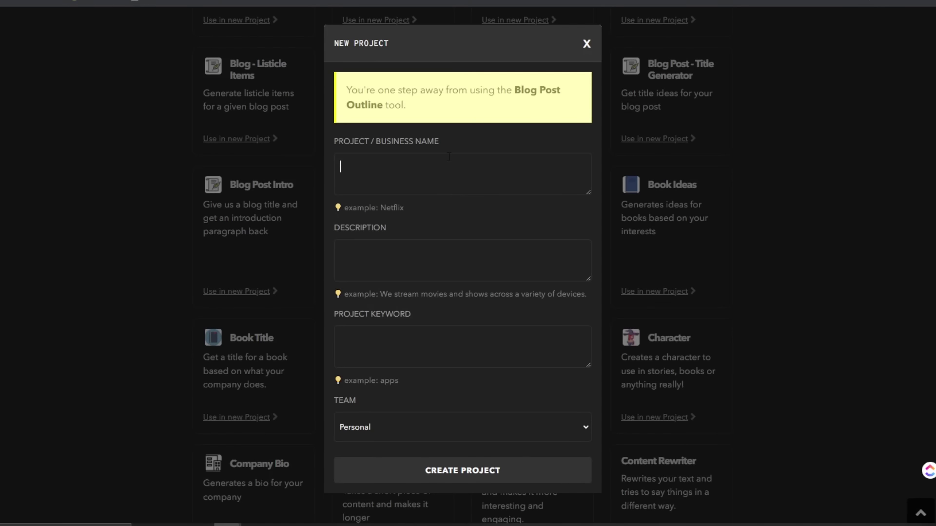
pyautogui.write('ExecutiveSt5r')
pyautogui.press('BackSpace')
pyautogui.write('ride')
pyautogui.press('Tab')
# Step: Describe it as 'We help coaches and course creators build Infoproducts and scale to $100k+/mo'
pyautogui.write('We ')
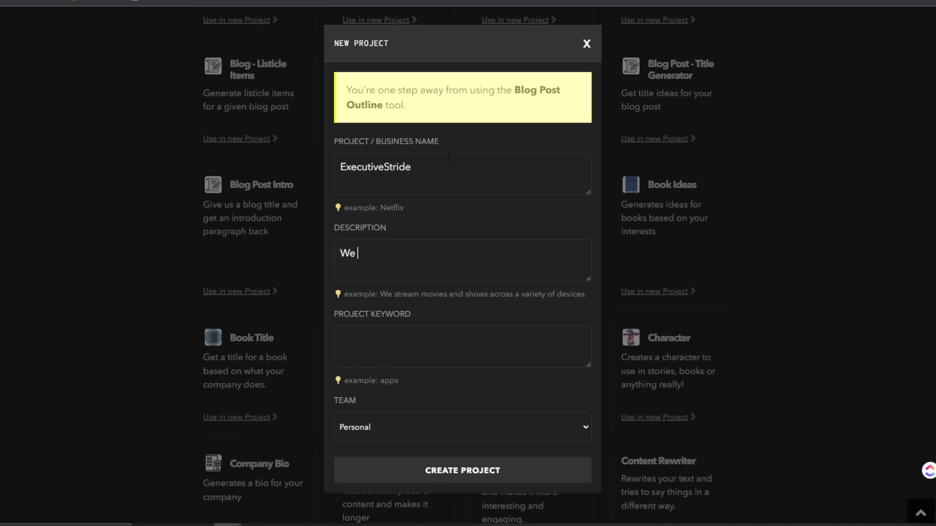
pyautogui.write('help coaches and cou')
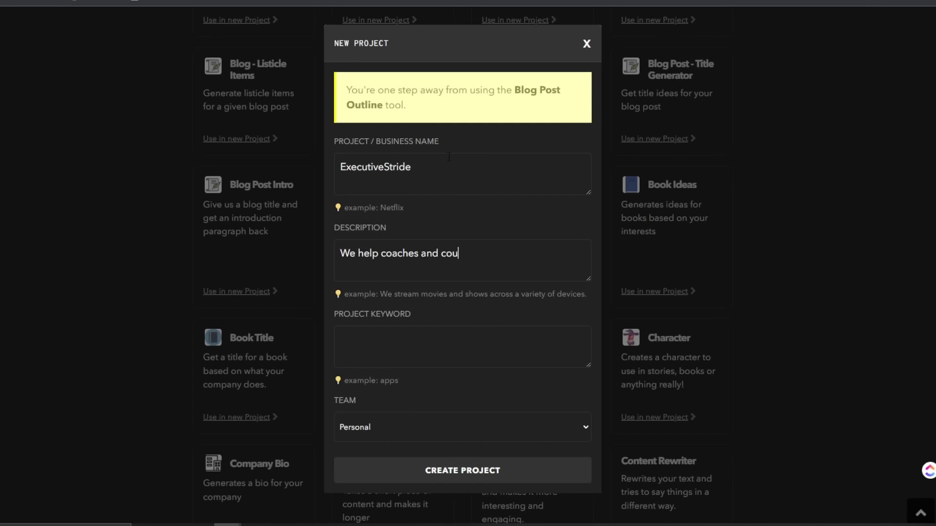
pyautogui.write('rse creators build infro pe')
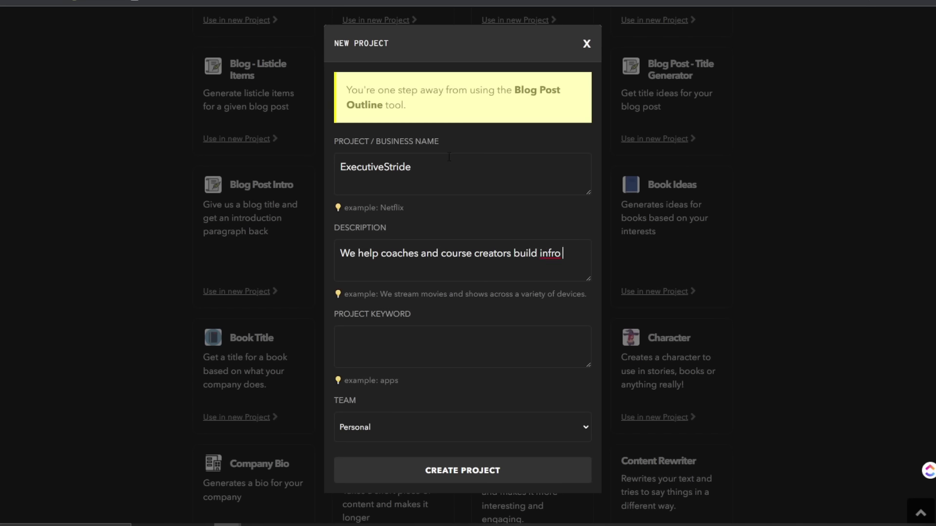
pyautogui.press('BackSpace')
pyautogui.press('BackSpace')
pyautogui.press('BackSpace')
pyautogui.press('BackSpace')
pyautogui.press('BackSpace')
pyautogui.write('orp')
pyautogui.press('BackSpace')
pyautogui.press('BackSpace')
pyautogui.write('pr')
pyautogui.write('udc')
pyautogui.write('ucts and')
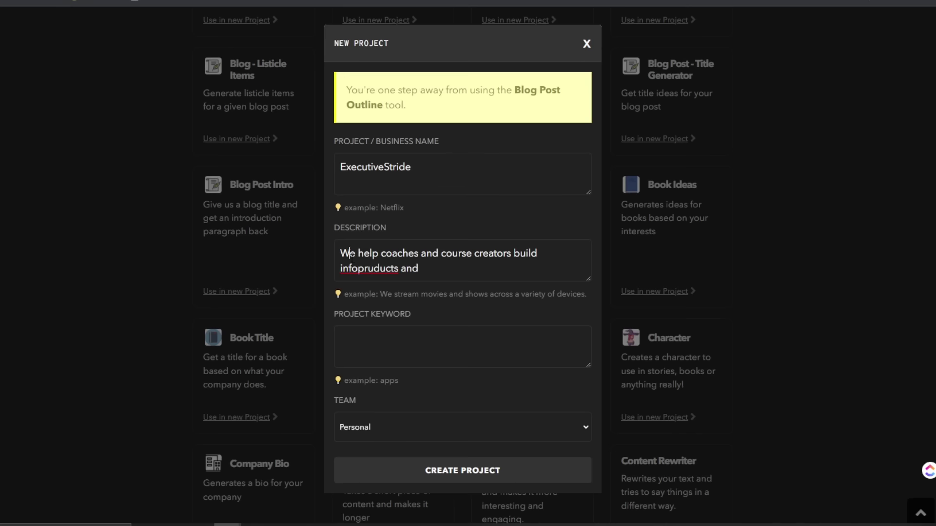
pyautogui.rightClick(353, 268)
pyautogui.click(385, 2)
pyautogui.write('scale to')
pyautogui.write(' $')
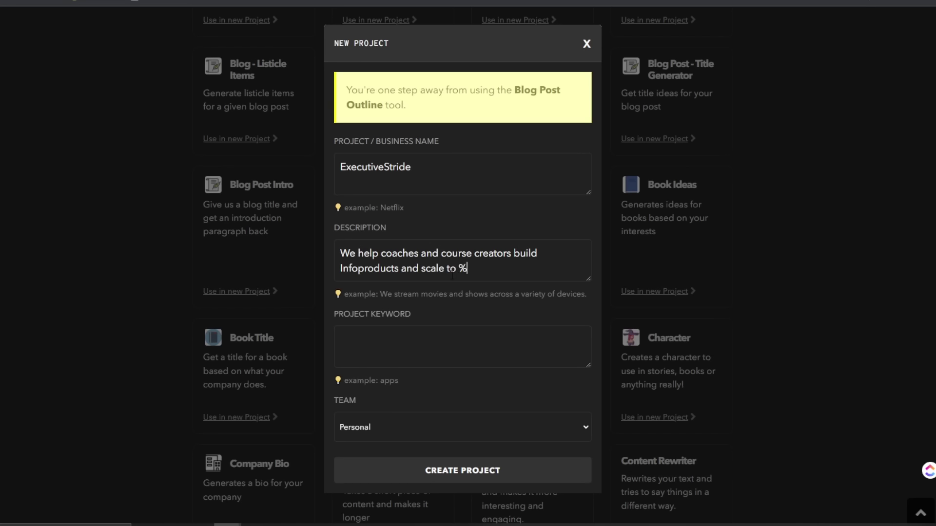
pyautogui.press('BackSpace')
pyautogui.write('$100')
pyautogui.write('k')
pyautogui.write('+')
pyautogui.write('.mo')
pyautogui.press('BackSpace')
pyautogui.press('BackSpace')
pyautogui.write('/mo')
# Step: Set the keyword to Courses, keep the Personal team, and create the project
pyautogui.press('Tab')
pyautogui.write('Course')
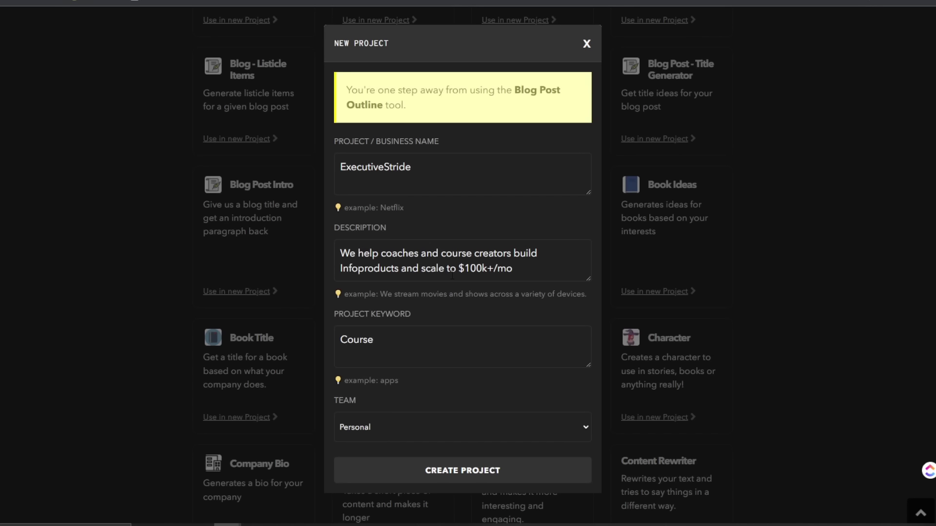
pyautogui.write('s')
pyautogui.click(440, 429)
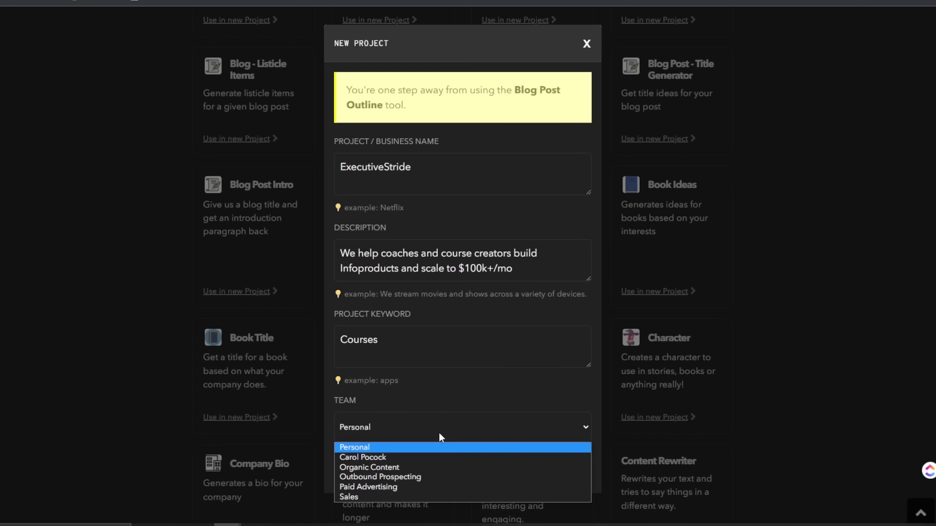
pyautogui.click(413, 447)
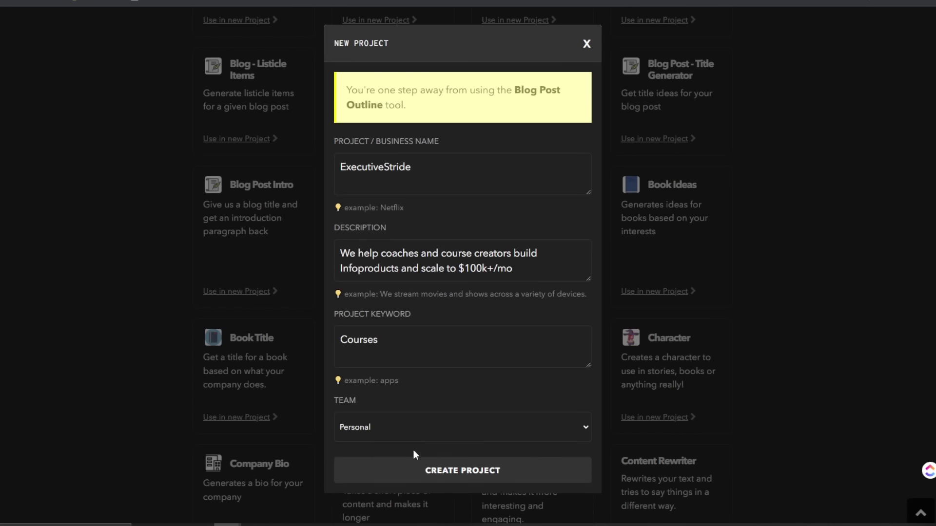
pyautogui.click(413, 461)
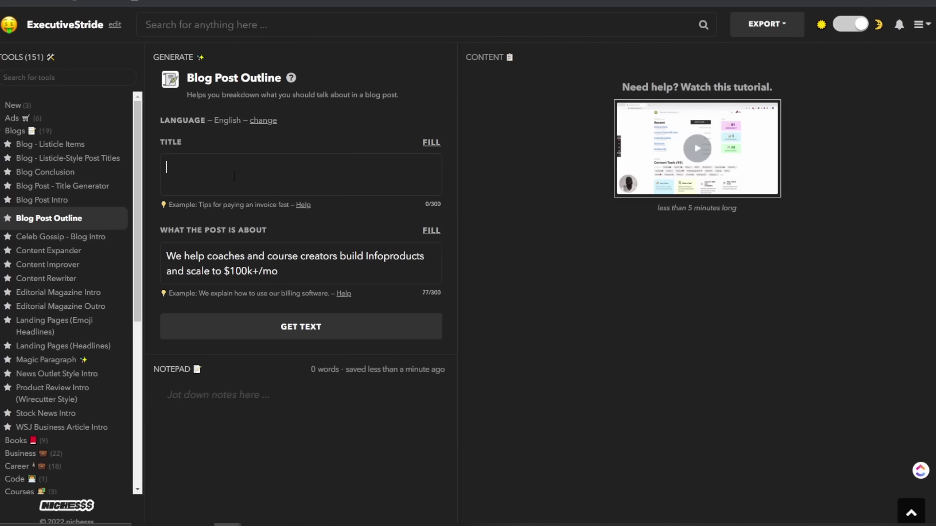
# Step: Enter the title 'How to build and online course and coaching program from scratch' and generate outlines
pyautogui.write('How to build and on')
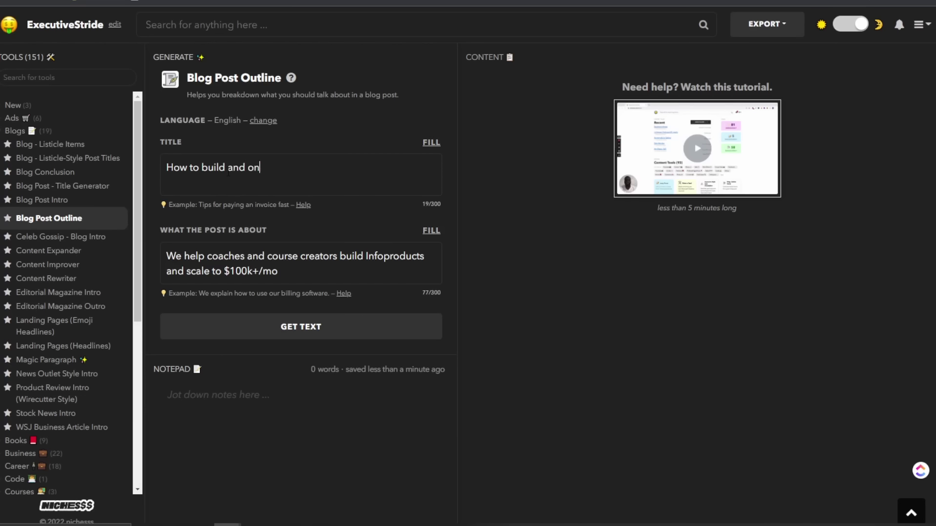
pyautogui.write('line course and ')
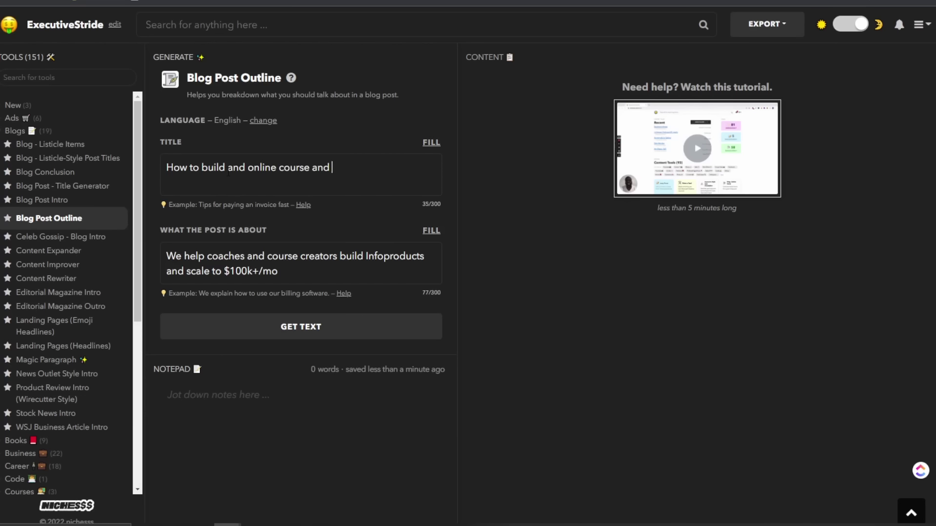
pyautogui.write('coaching prog')
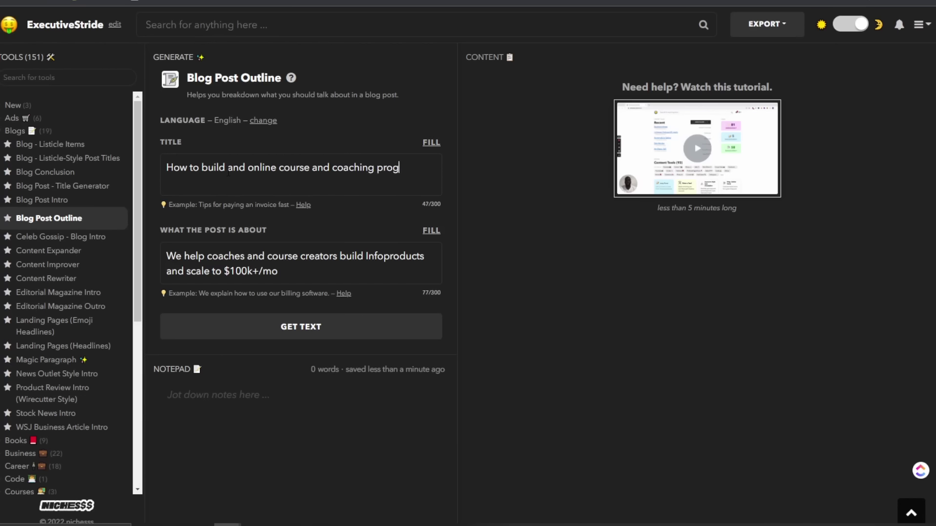
pyautogui.write('ram from scratch')
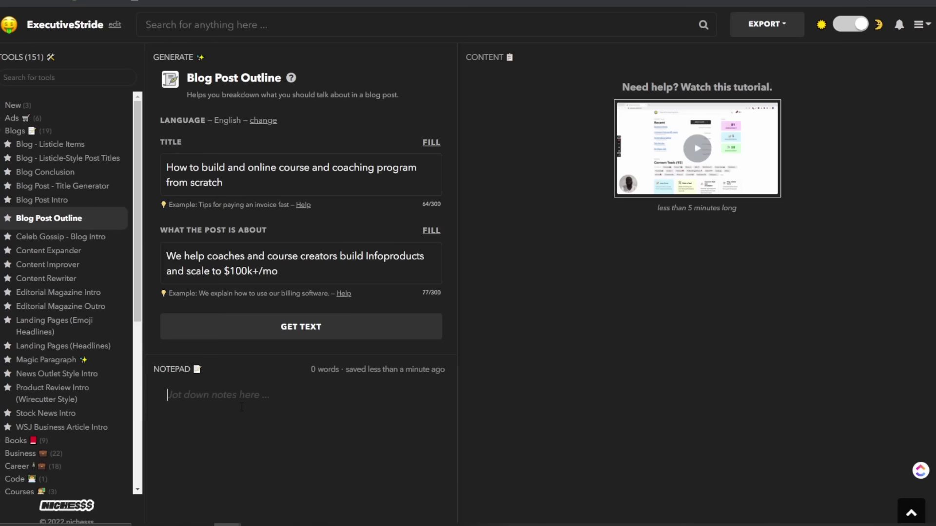
pyautogui.click(189, 416)
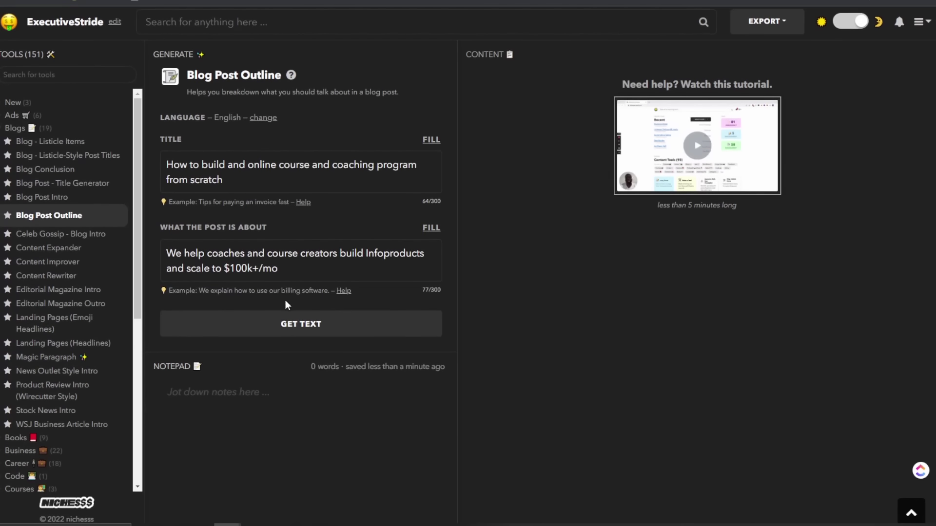
pyautogui.click(261, 324)
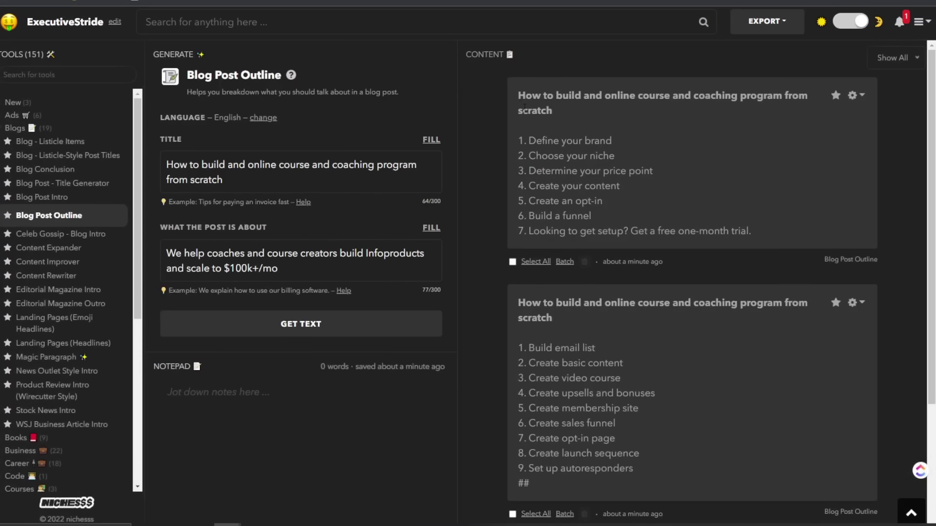
# Step: Select the second outline's title and all nine steps, then copy them
pyautogui.scroll(-3, 524, 107)
pyautogui.scroll(3, 537, 353)
pyautogui.scroll(-3, 684, 238)
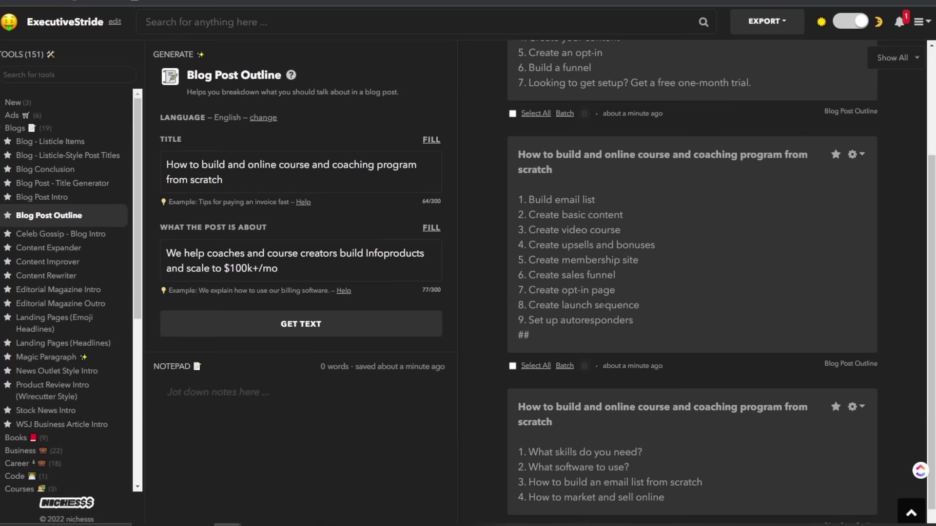
pyautogui.scroll(-1, 544, 343)
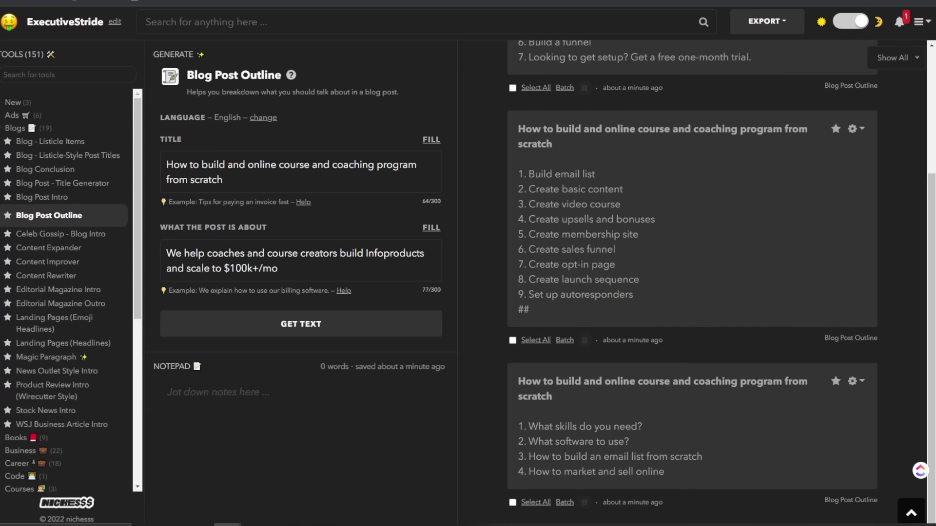
pyautogui.scroll(4, 723, 311)
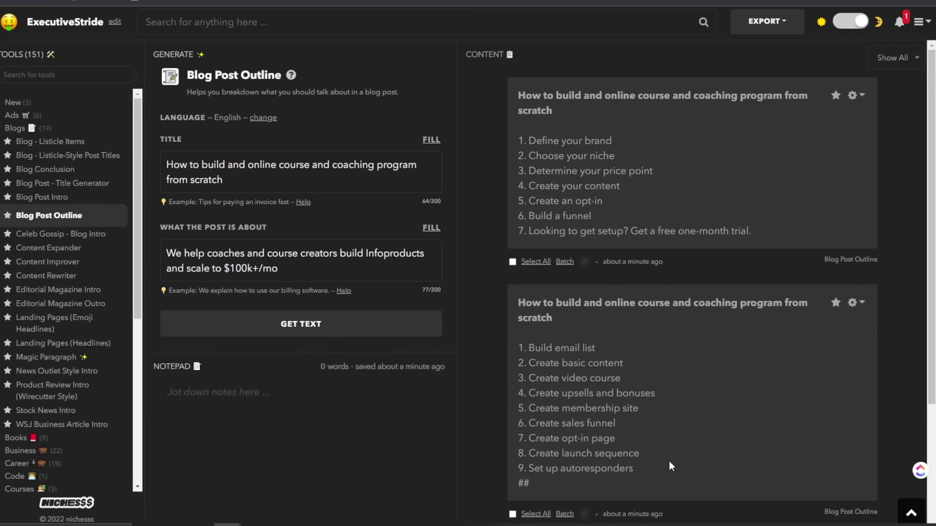
pyautogui.moveTo(662, 472); pyautogui.dragTo(650, 450)
pyautogui.scroll(-3, 553, 398)
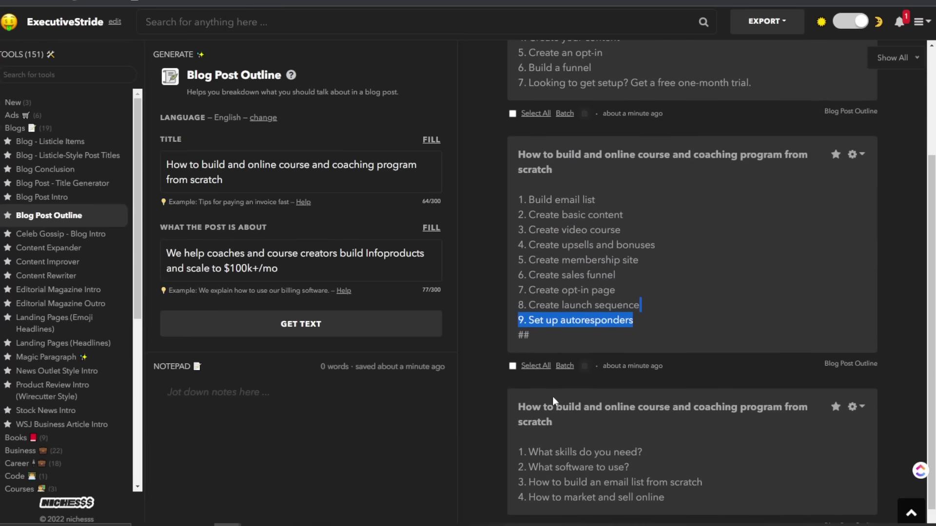
pyautogui.moveTo(640, 319); pyautogui.dragTo(536, 167)
pyautogui.rightClick(535, 168)
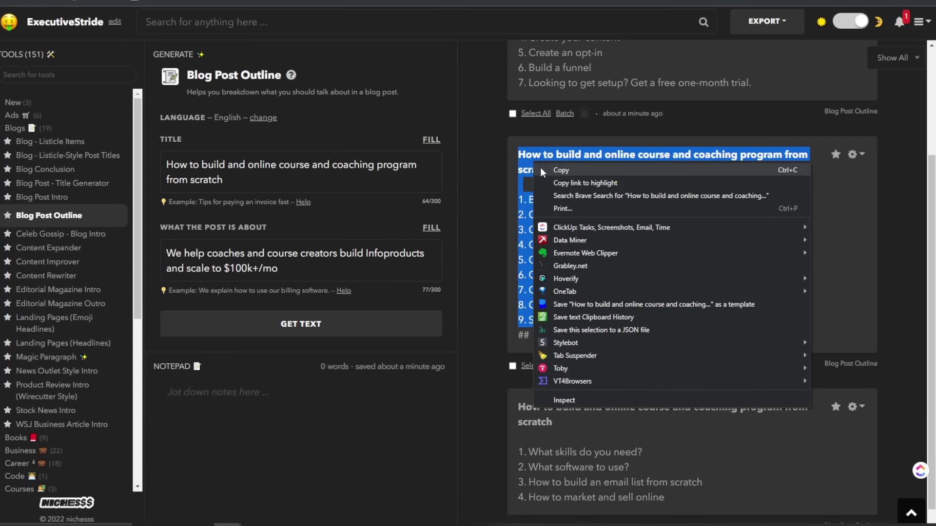
pyautogui.click(546, 171)
# Step: Clear the selection and return to the Nichesss dashboard via the logo
pyautogui.scroll(1, 312, 216)
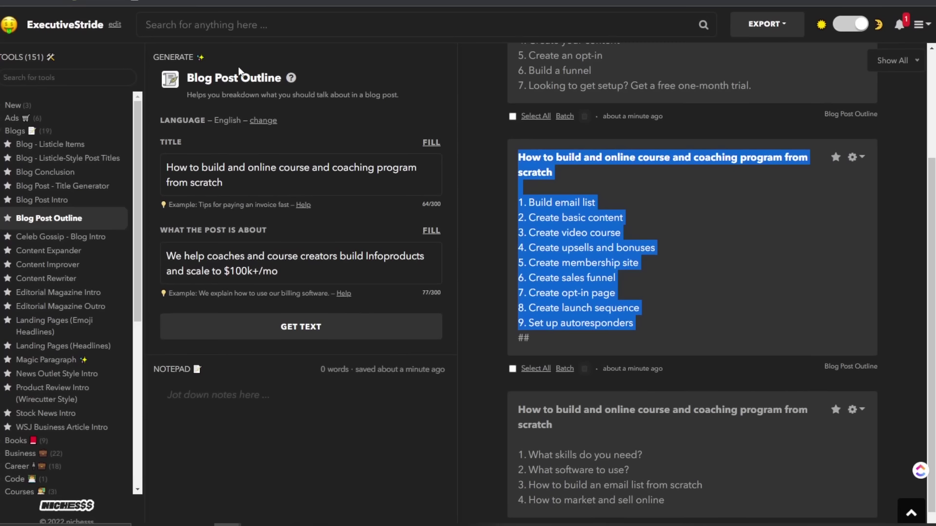
pyautogui.click(71, 35)
pyautogui.click(14, 26)
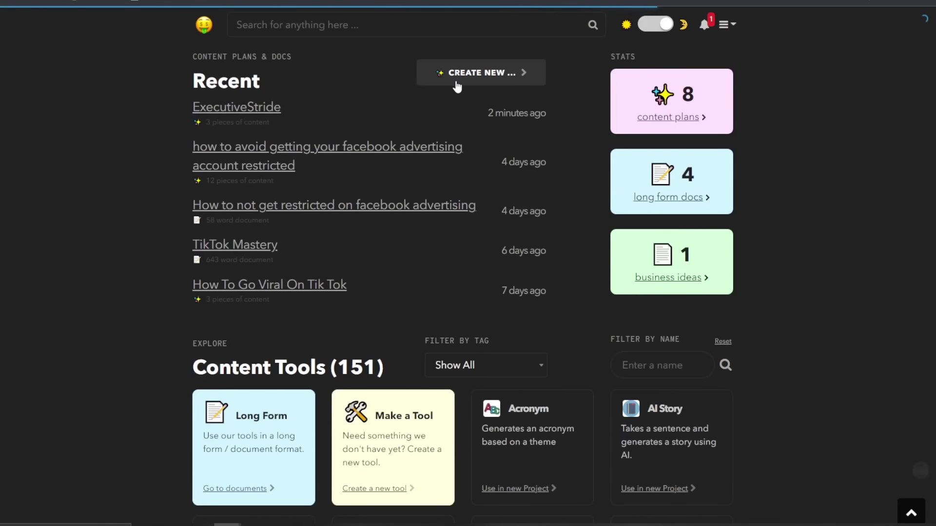
# Step: Go to the documents page and show all templates, browsing the template grid
pyautogui.click(248, 489)
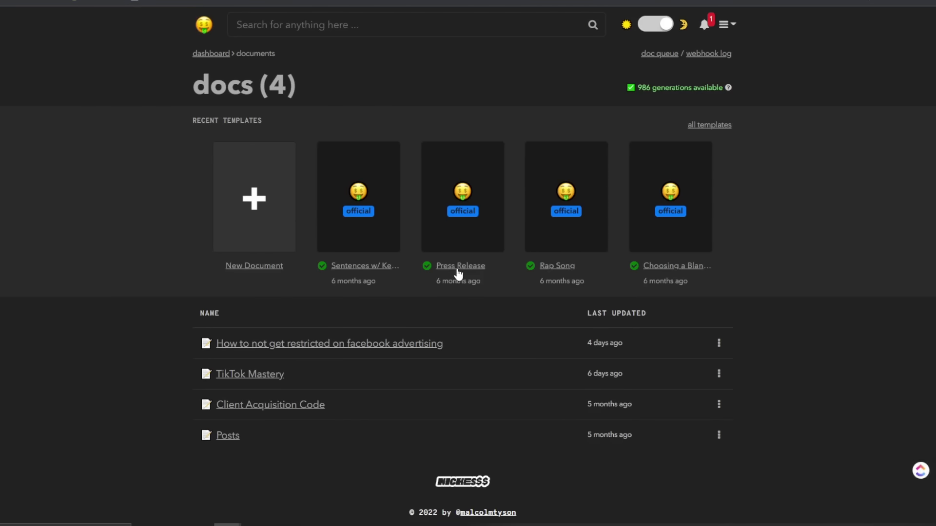
pyautogui.click(715, 125)
pyautogui.scroll(-5, 638, 259)
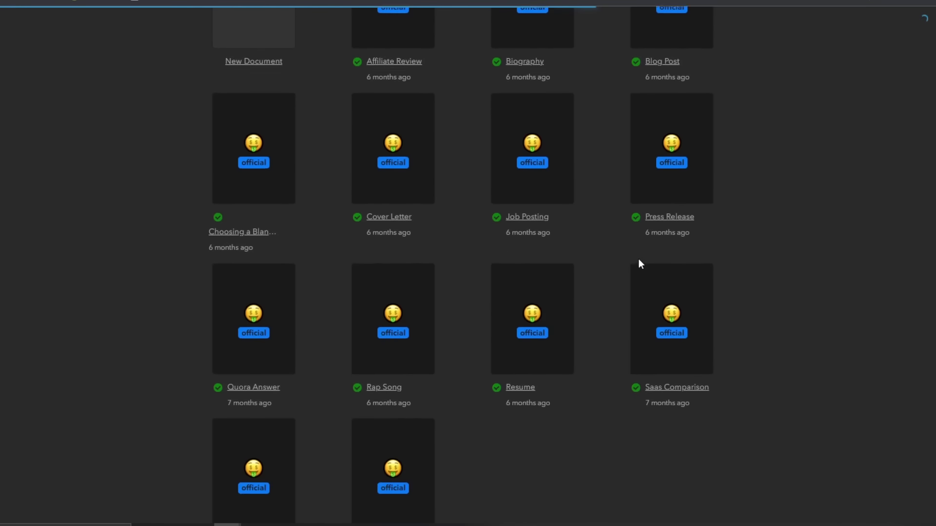
pyautogui.scroll(2, 420, 429)
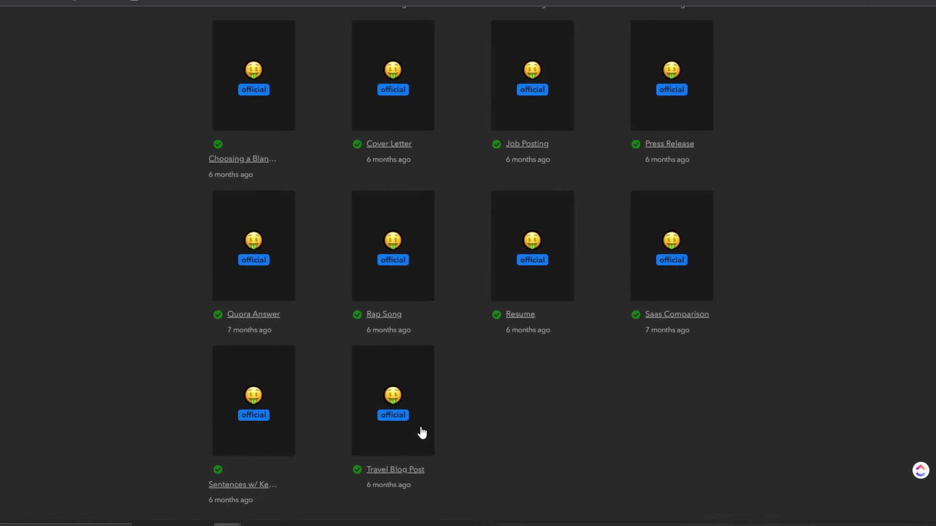
pyautogui.scroll(3, 416, 400)
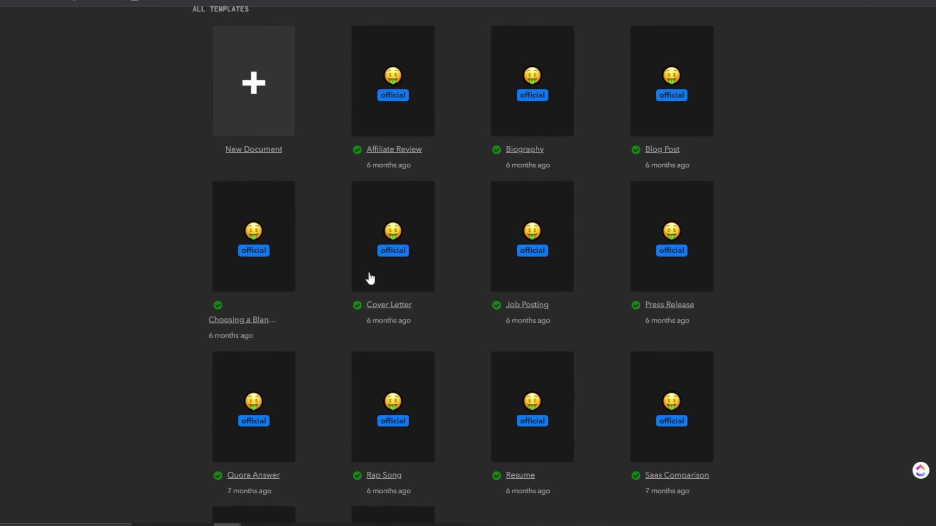
# Step: Start a Blog Post document, pasting the outline as its name and trimming it to the title
pyautogui.click(666, 133)
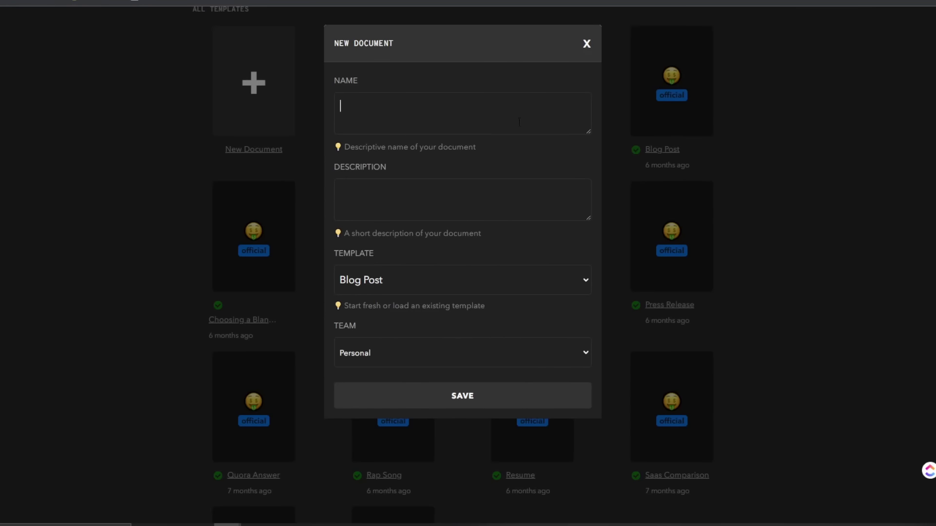
pyautogui.hotkey('ctrl', 'v')
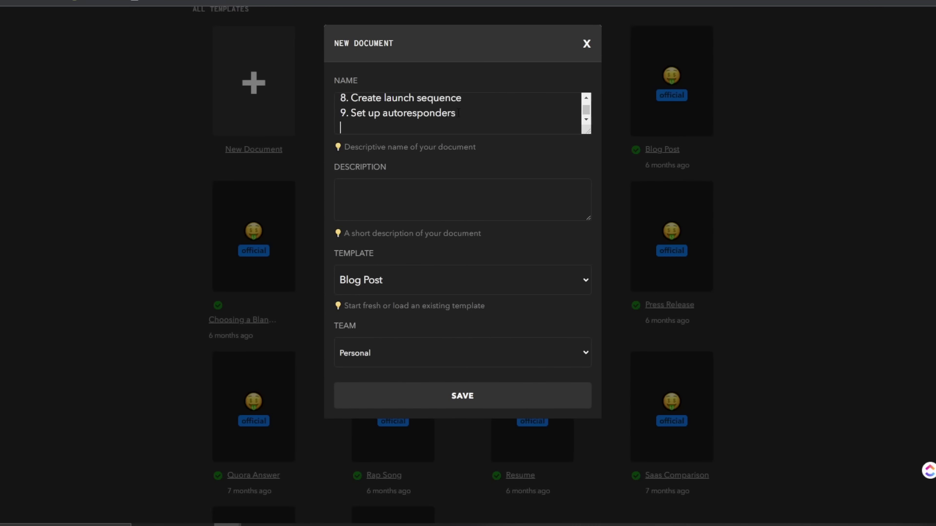
pyautogui.scroll(5, 427, 122)
pyautogui.scroll(-1, 409, 106)
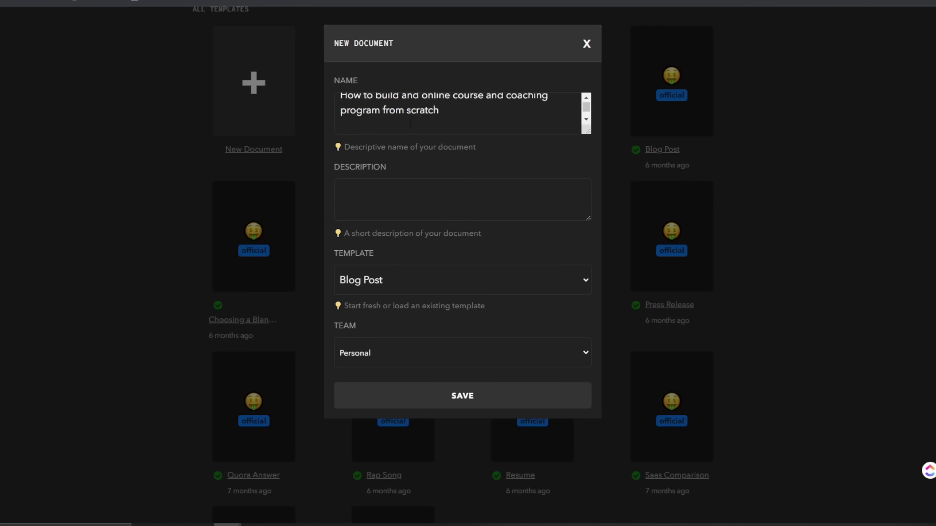
pyautogui.click(410, 106)
pyautogui.hotkey('ctrl', 'shift', 'End')
pyautogui.press('Delete')
pyautogui.press('BackSpace')
pyautogui.press('BackSpace')
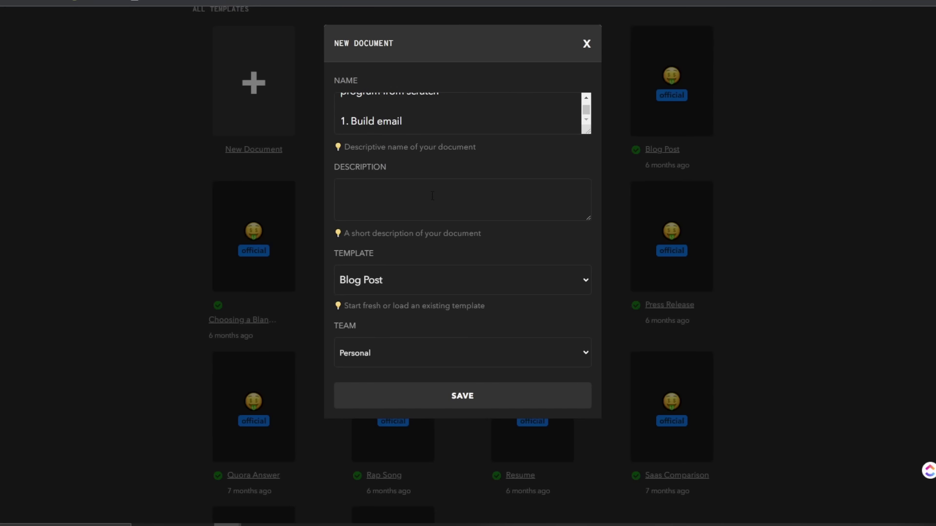
pyautogui.hotkey('shift', 'Up')
pyautogui.press('BackSpace')
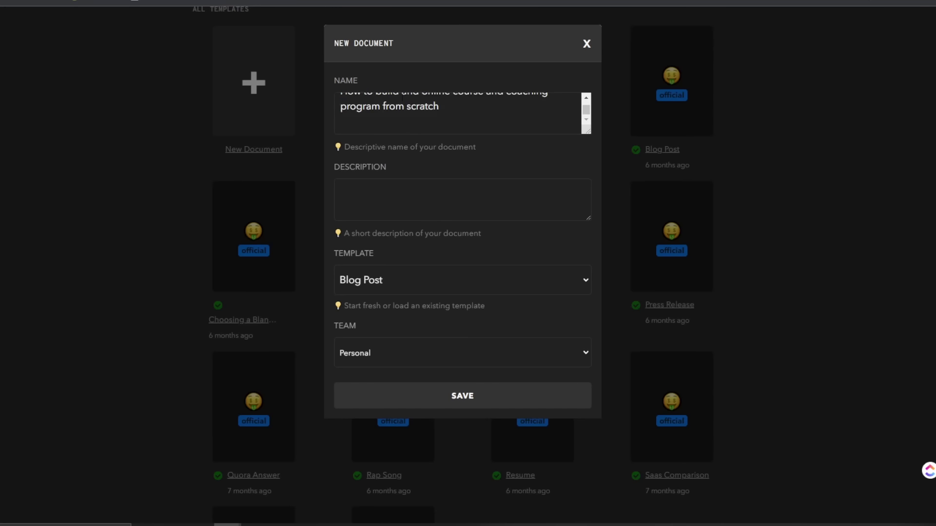
# Step: Set the description to 'How to launch an online course' and keep the Blog Post template
pyautogui.click(435, 189)
pyautogui.write('How to laun')
pyautogui.write('c')
pyautogui.press('BackSpace')
pyautogui.write('launch a onlin')
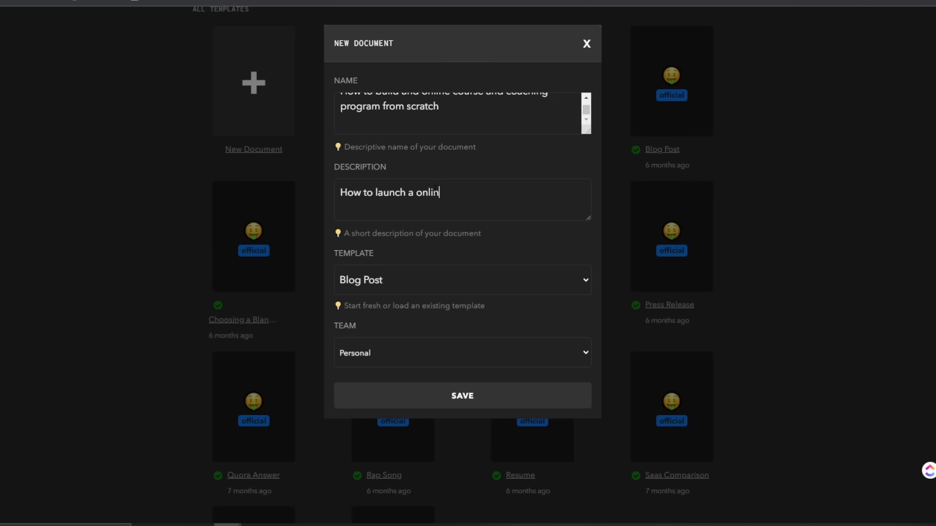
pyautogui.write('e course')
pyautogui.press('Left')
pyautogui.press('Left')
pyautogui.press('Left')
pyautogui.press('Left')
pyautogui.press('Left')
pyautogui.press('Left')
pyautogui.press('Left')
pyautogui.press('Left')
pyautogui.press('Left')
pyautogui.press('Left')
pyautogui.press('Left')
pyautogui.press('Left')
pyautogui.press('Left')
pyautogui.press('Left')
pyautogui.write('n')
pyautogui.click(387, 283)
pyautogui.click(380, 339)
# Step: Save the new document from the blog post template and bring up its template Variables
pyautogui.click(417, 390)
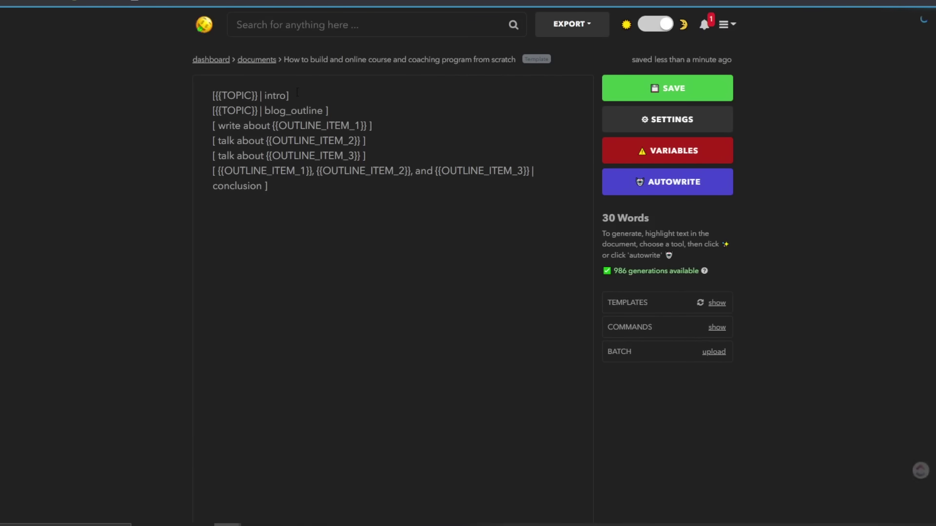
pyautogui.moveTo(244, 96); pyautogui.dragTo(321, 217)
pyautogui.click(321, 216)
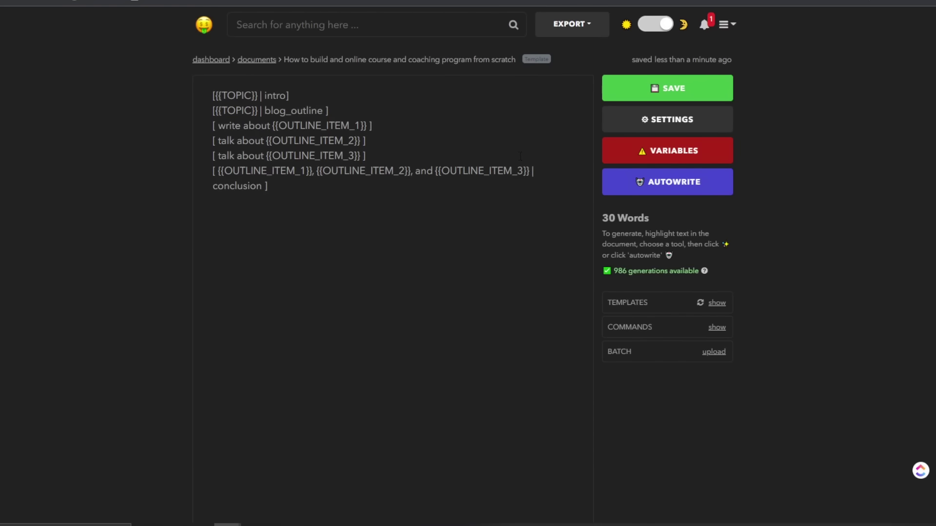
pyautogui.click(633, 159)
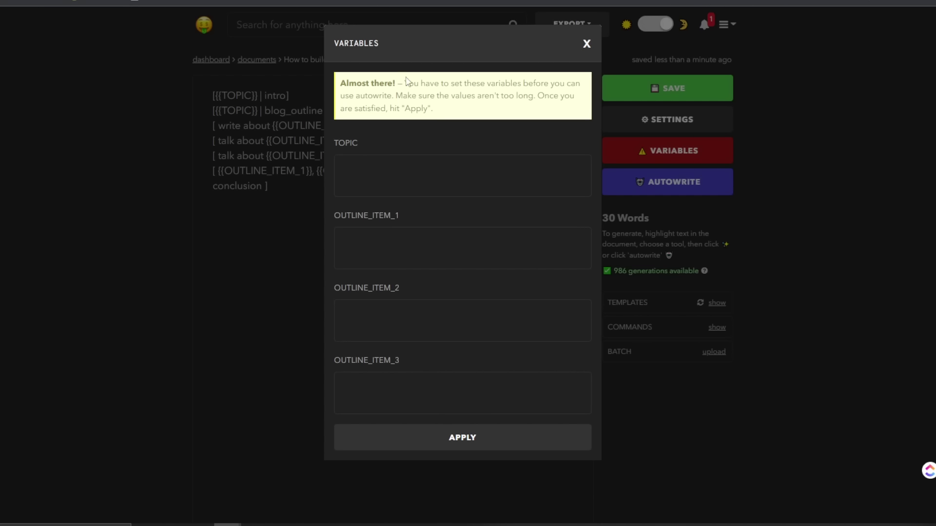
# Step: Enter the topic 'Online courses for coaches and consultants', correcting the typos
pyautogui.click(496, 169)
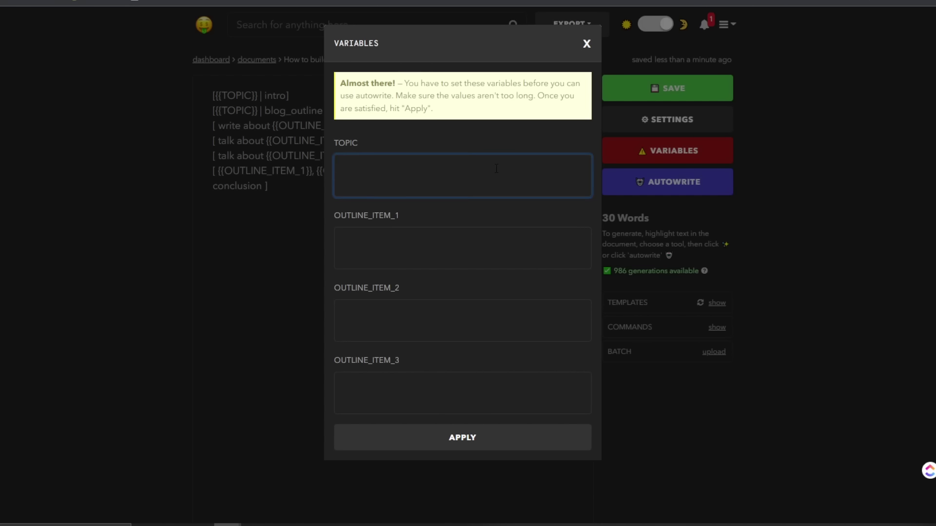
pyautogui.write('Online courses for coach')
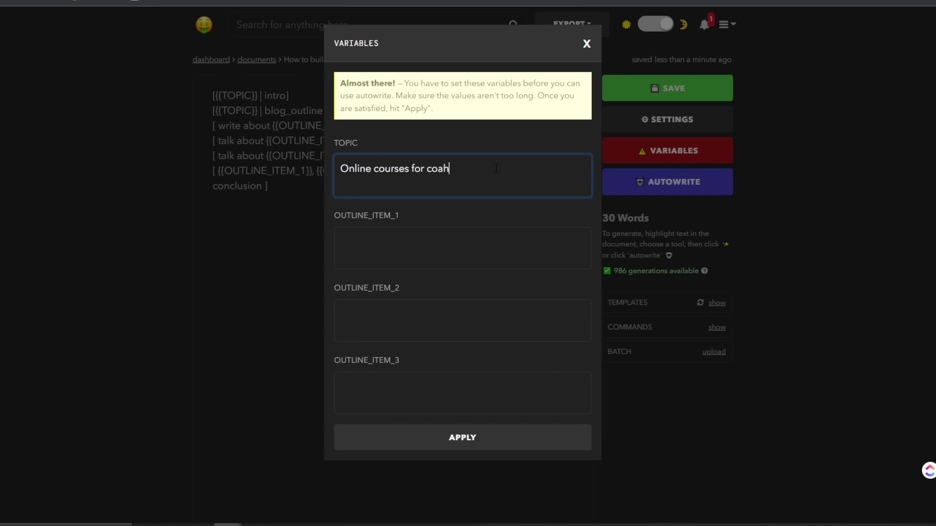
pyautogui.write('es and conus')
pyautogui.press('BackSpace')
pyautogui.press('BackSpace')
pyautogui.write('sultants')
# Step: Fill the outline items: how to create, launch, and scale a course to $100k/mo, then apply
pyautogui.press('Tab')
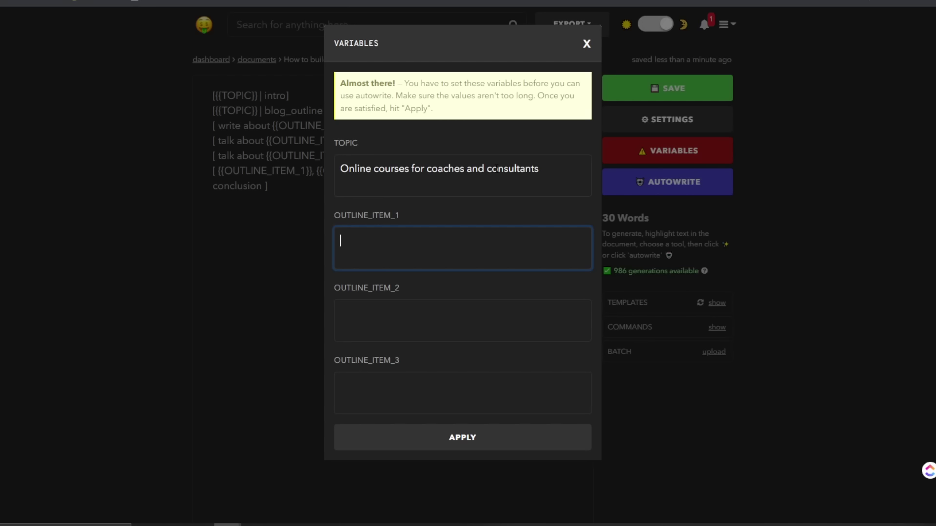
pyautogui.write('how to create a course')
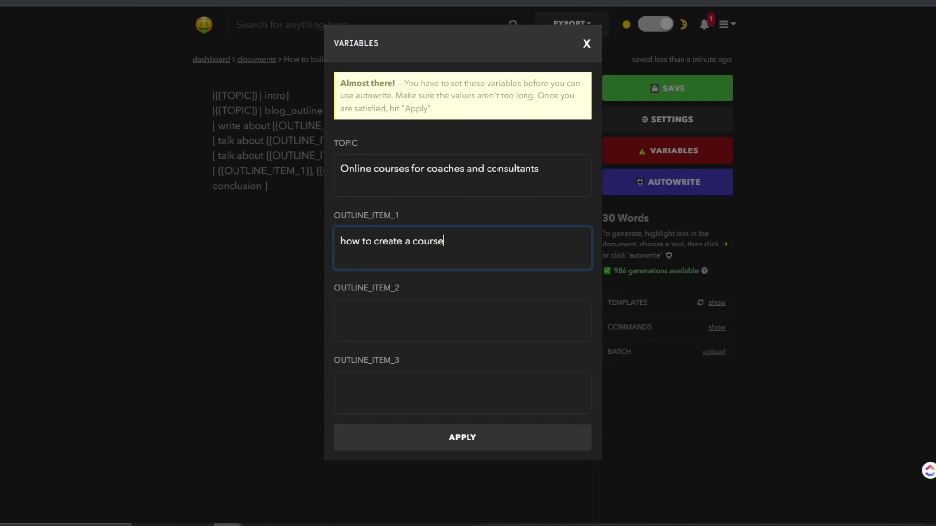
pyautogui.write('how ')
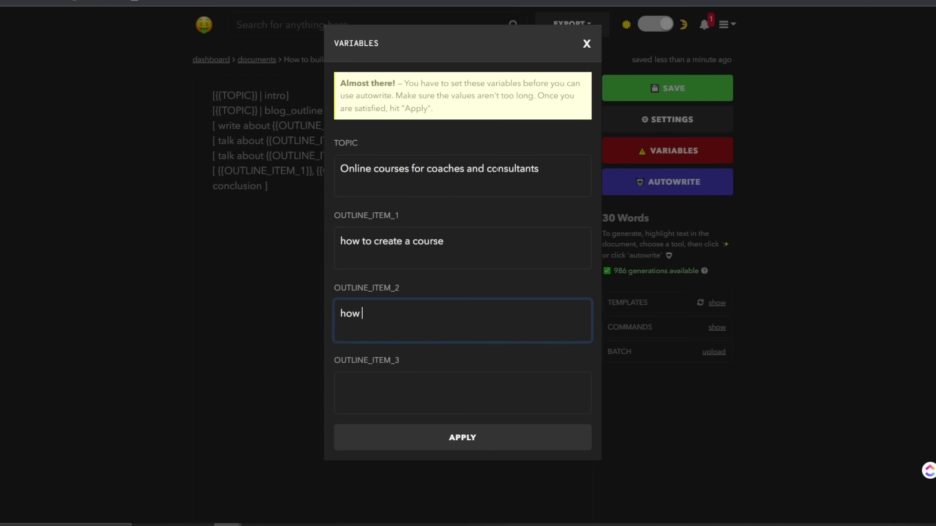
pyautogui.write('to launch a course')
pyautogui.press('Tab')
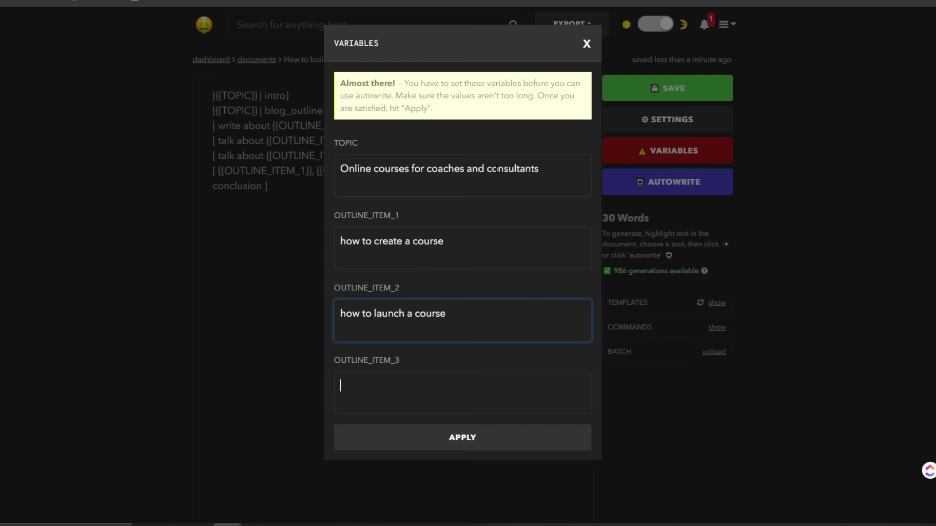
pyautogui.write('how to sca')
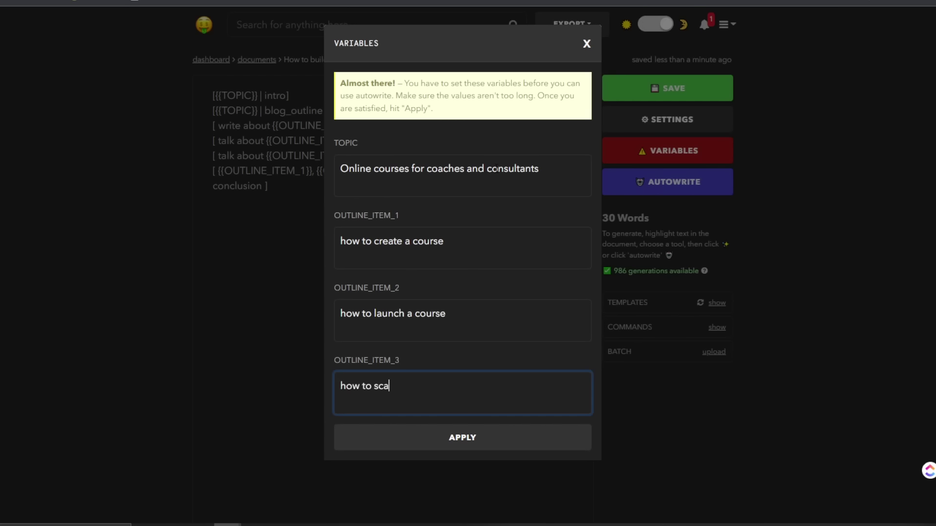
pyautogui.write('le a course to $100k')
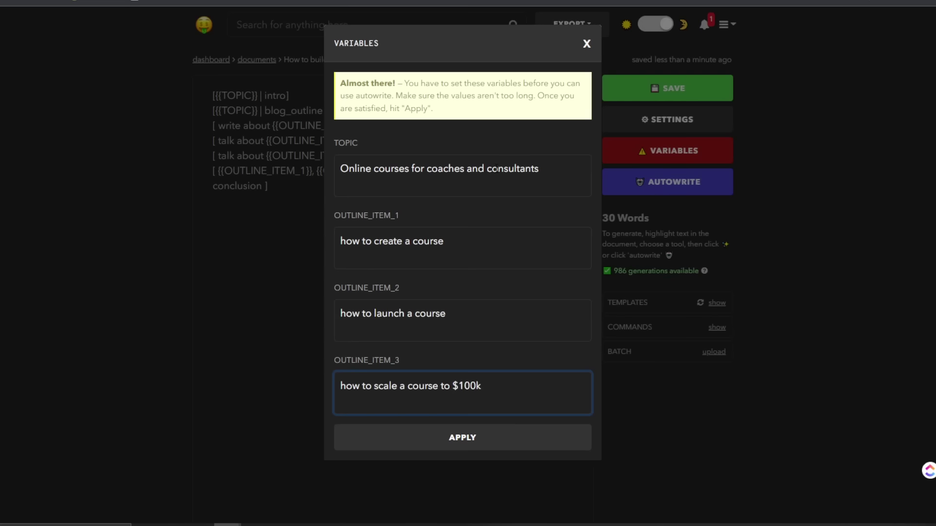
pyautogui.write('/co')
pyautogui.press('BackSpace')
pyautogui.press('BackSpace')
pyautogui.write('mo')
pyautogui.click(441, 439)
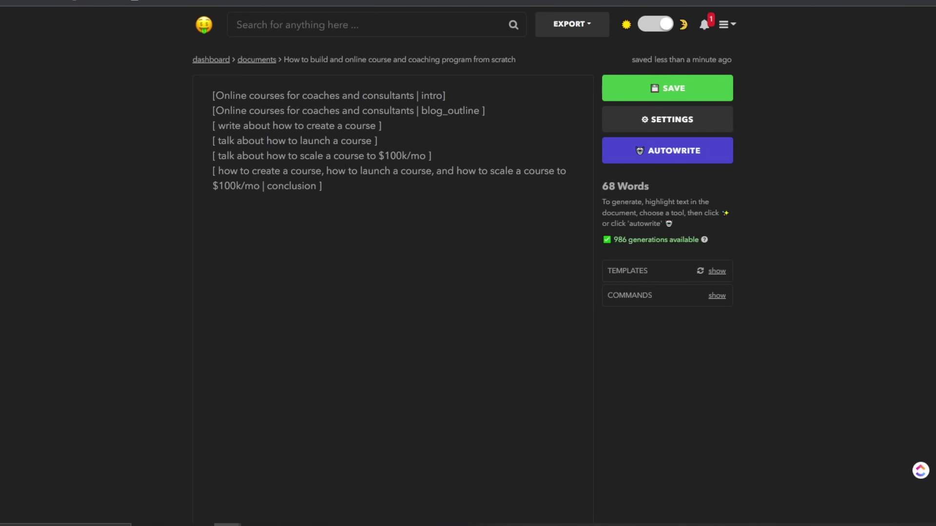
# Step: Autowrite all prompts into intro, outline, course-creation and launch sections, then review the 558-word result
pyautogui.moveTo(329, 189); pyautogui.dragTo(213, 171)
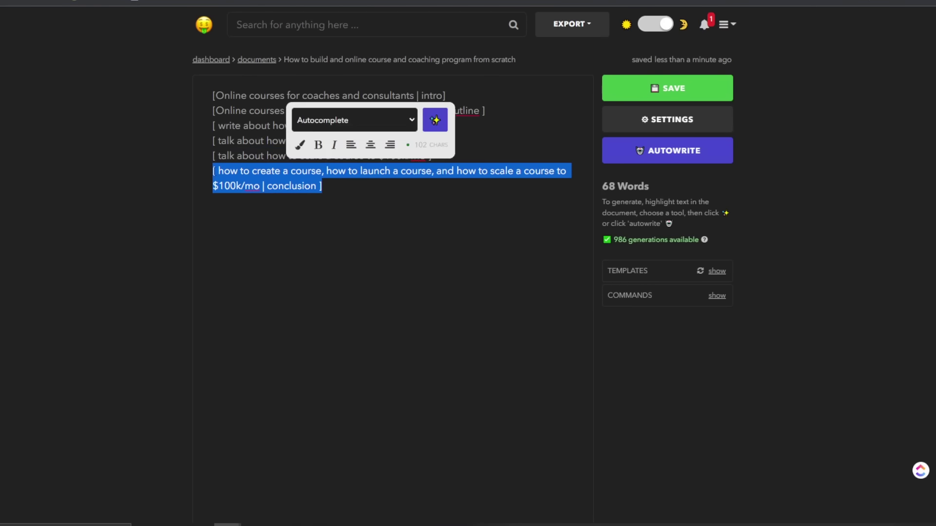
pyautogui.click(213, 171)
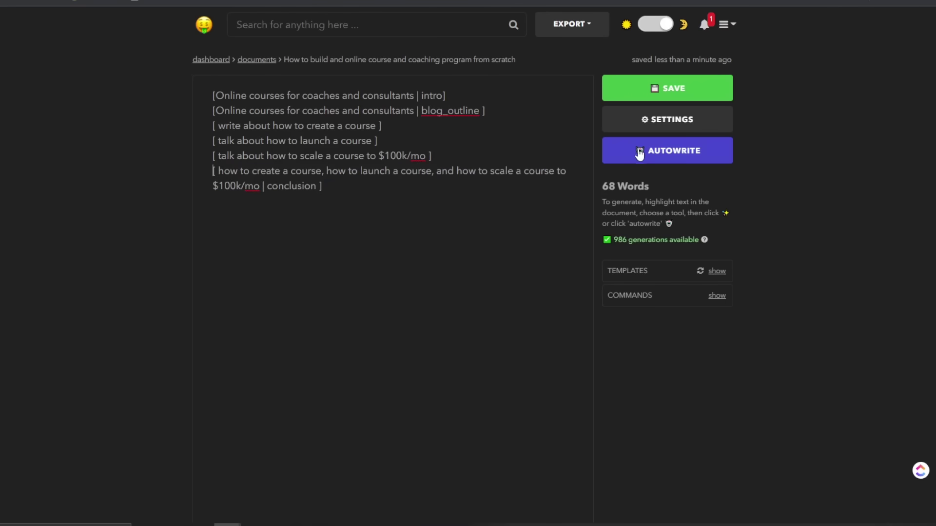
pyautogui.click(639, 150)
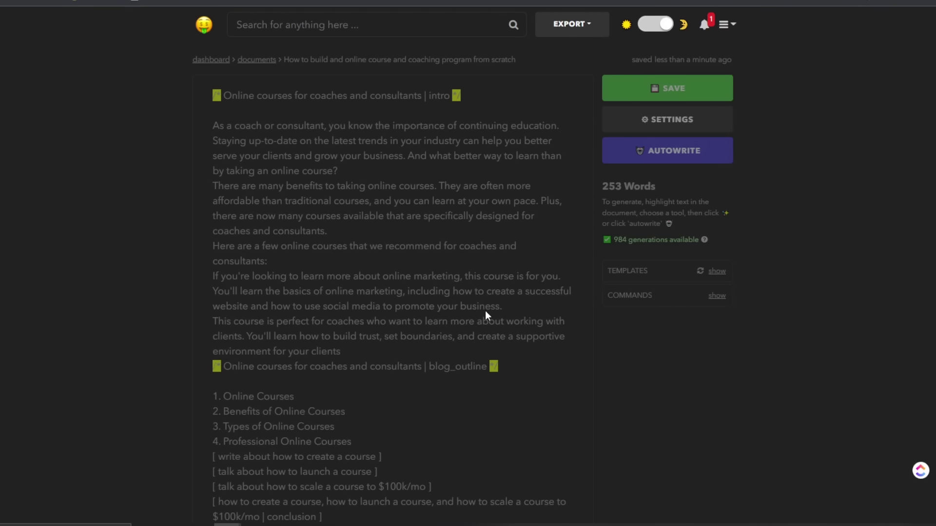
pyautogui.scroll(-3, 485, 314)
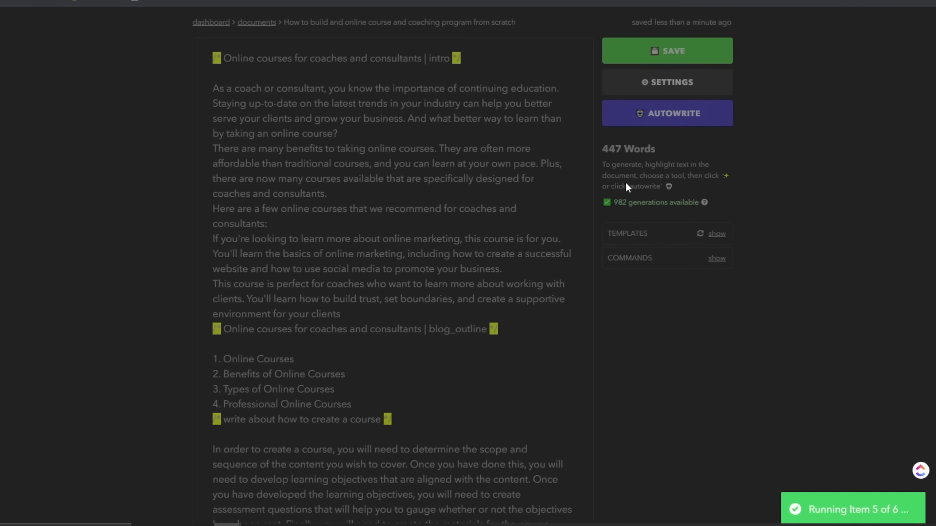
pyautogui.scroll(-9, 629, 210)
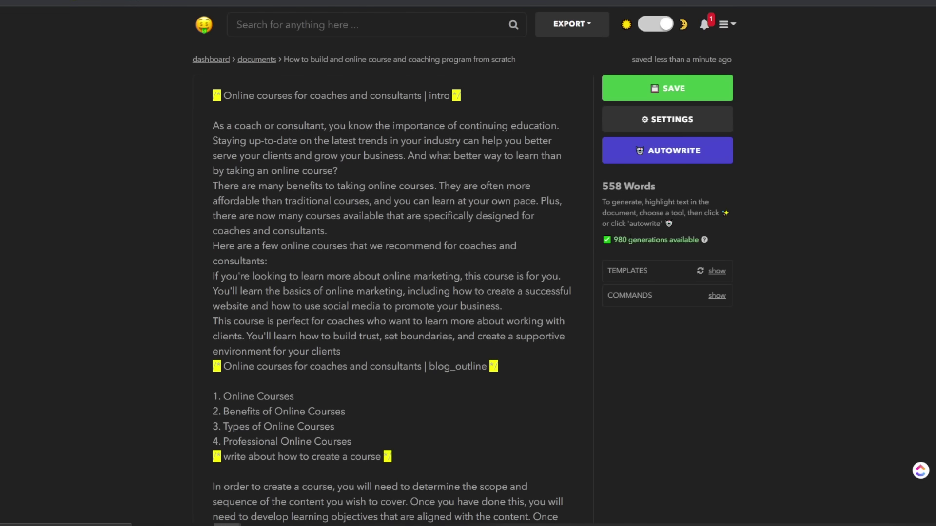
pyautogui.scroll(-8, 21, 360)
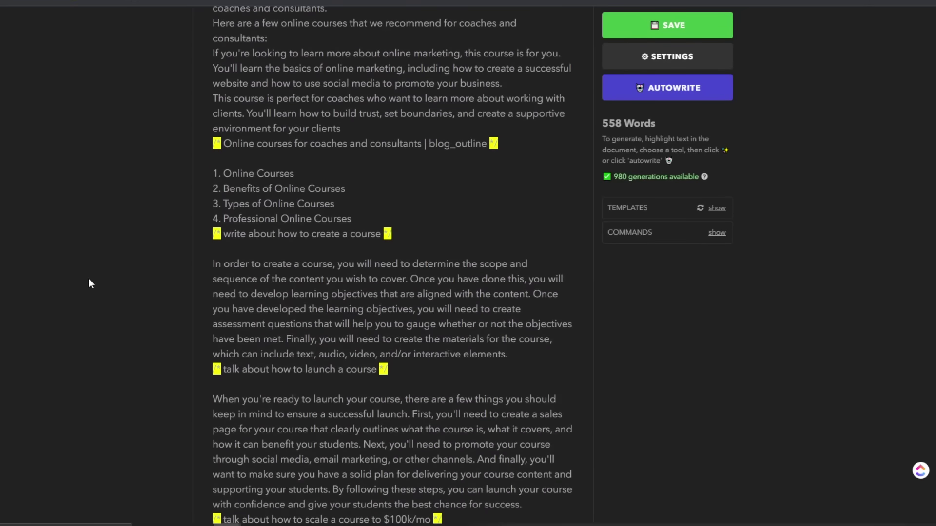
# Step: Delete the blog_outline and create-a-course /* */ prompt lines
pyautogui.scroll(5, 126, 264)
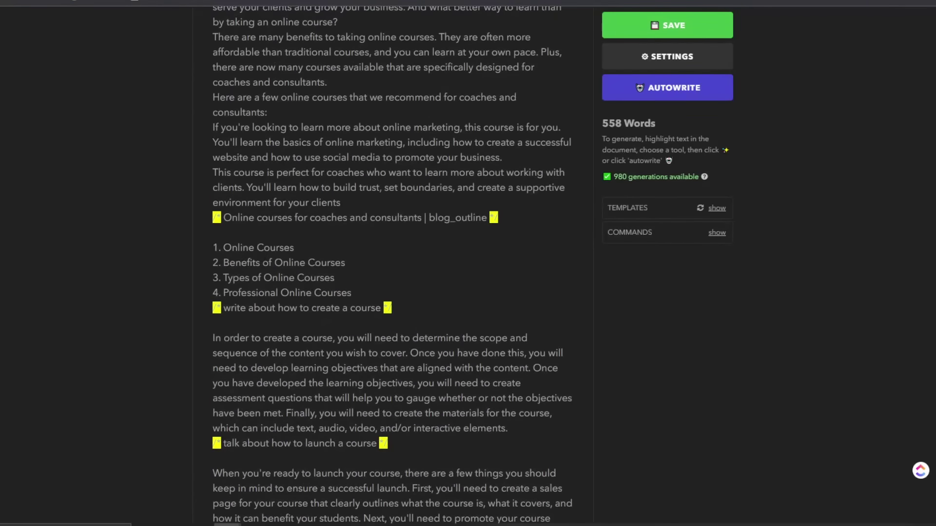
pyautogui.click(500, 218)
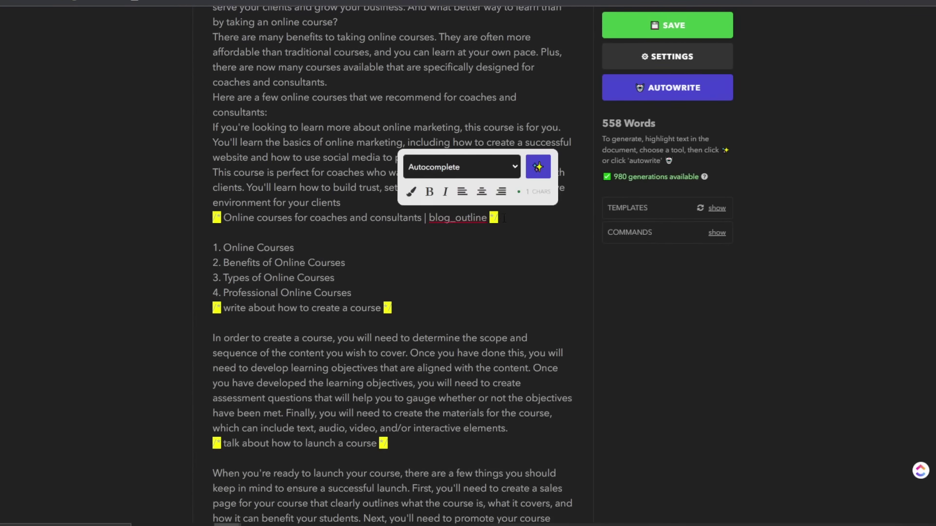
pyautogui.moveTo(499, 219); pyautogui.dragTo(213, 218)
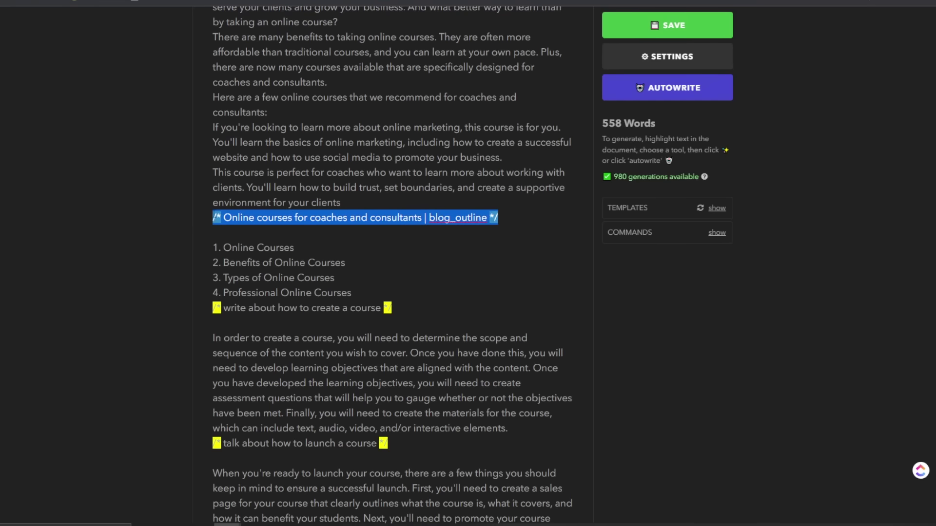
pyautogui.press('BackSpace')
pyautogui.press('BackSpace')
pyautogui.moveTo(402, 291); pyautogui.dragTo(213, 293)
pyautogui.press('BackSpace')
pyautogui.press('BackSpace')
pyautogui.scroll(-2, 347, 383)
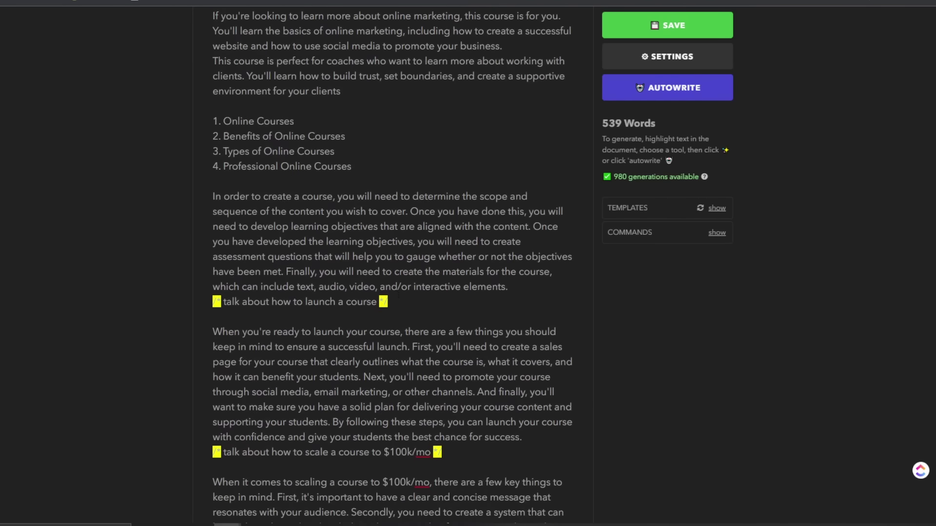
pyautogui.moveTo(388, 302); pyautogui.dragTo(189, 300)
pyautogui.press('BackSpace')
pyautogui.press('BackSpace')
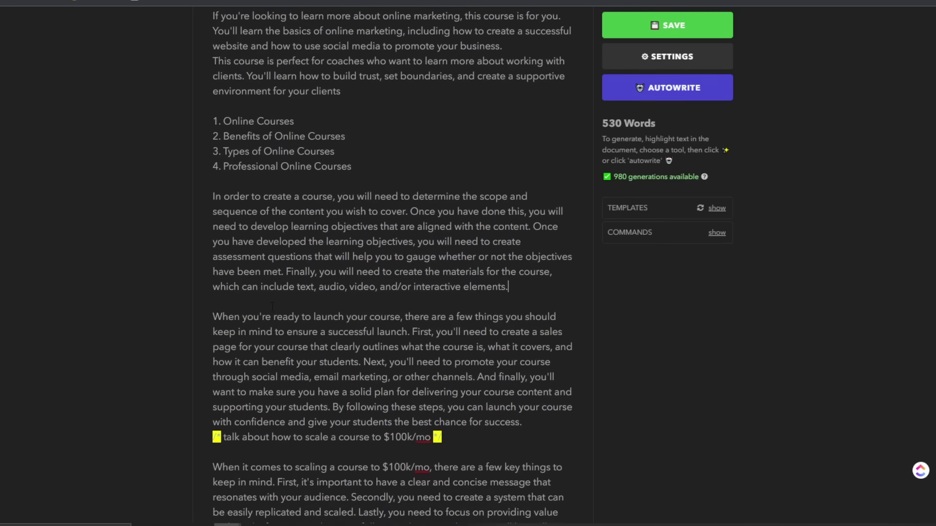
# Step: Delete the scaling, conclusion and intro title prompt lines, leaving 487 words
pyautogui.scroll(-2, 433, 284)
pyautogui.moveTo(219, 347); pyautogui.dragTo(205, 340)
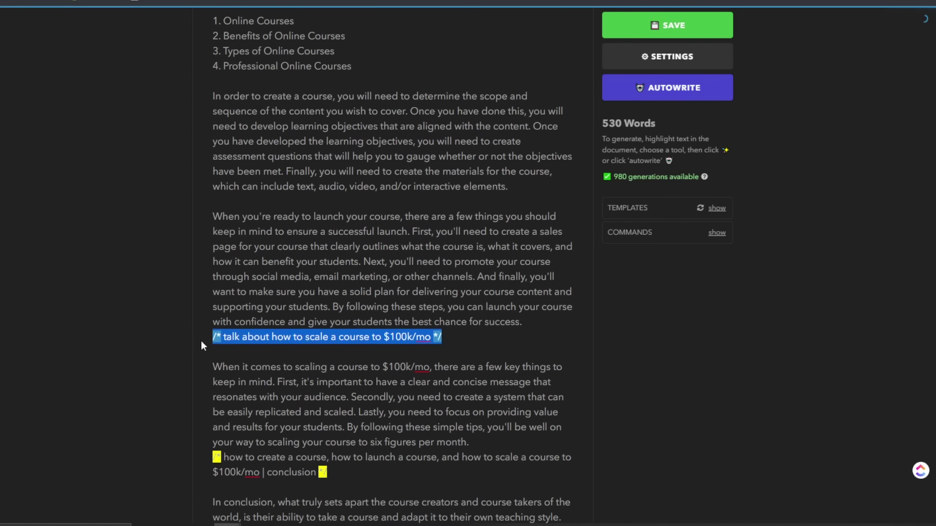
pyautogui.press('BackSpace')
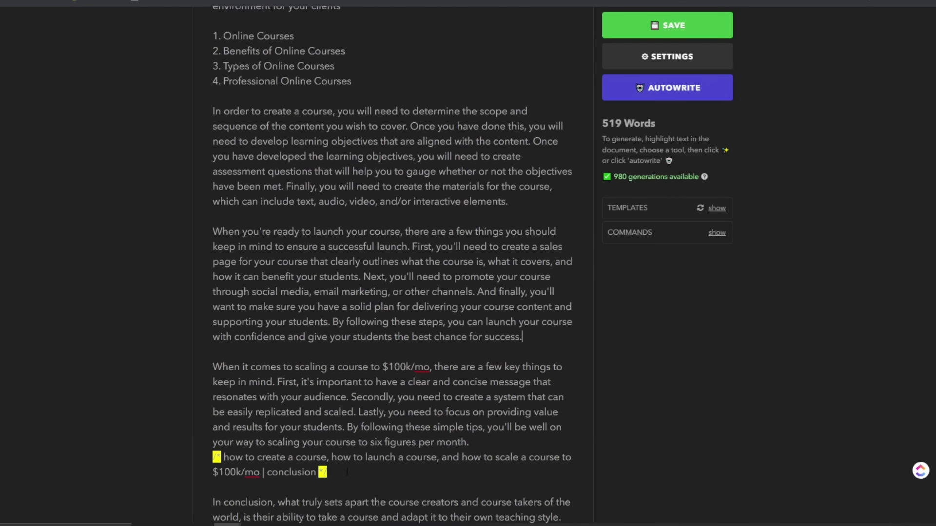
pyautogui.moveTo(347, 472); pyautogui.dragTo(195, 456)
pyautogui.press('BackSpace')
pyautogui.press('BackSpace')
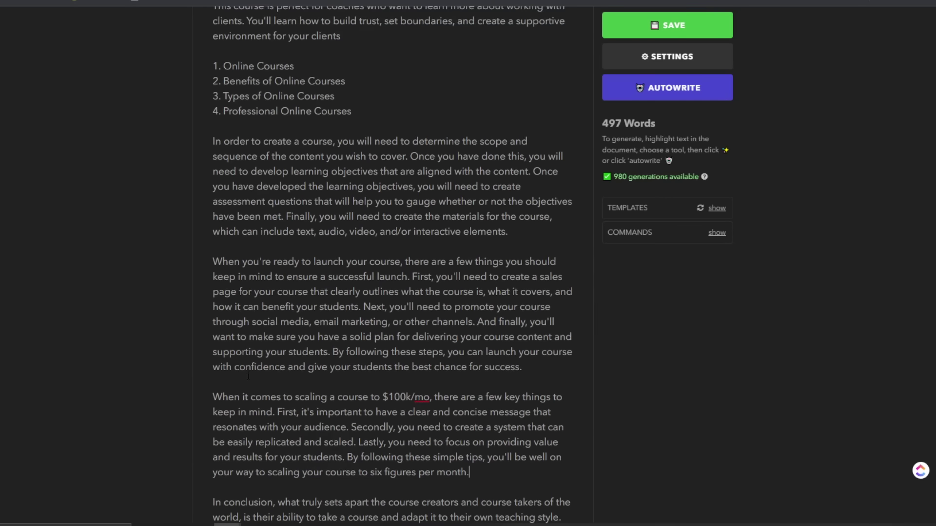
pyautogui.scroll(7, 248, 376)
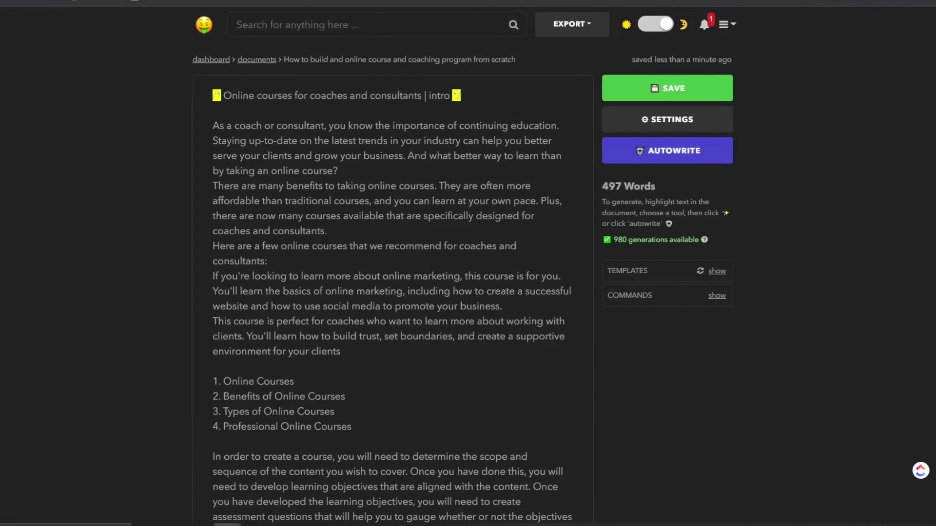
pyautogui.moveTo(528, 111); pyautogui.dragTo(205, 68)
pyautogui.press('BackSpace')
pyautogui.press('BackSpace')
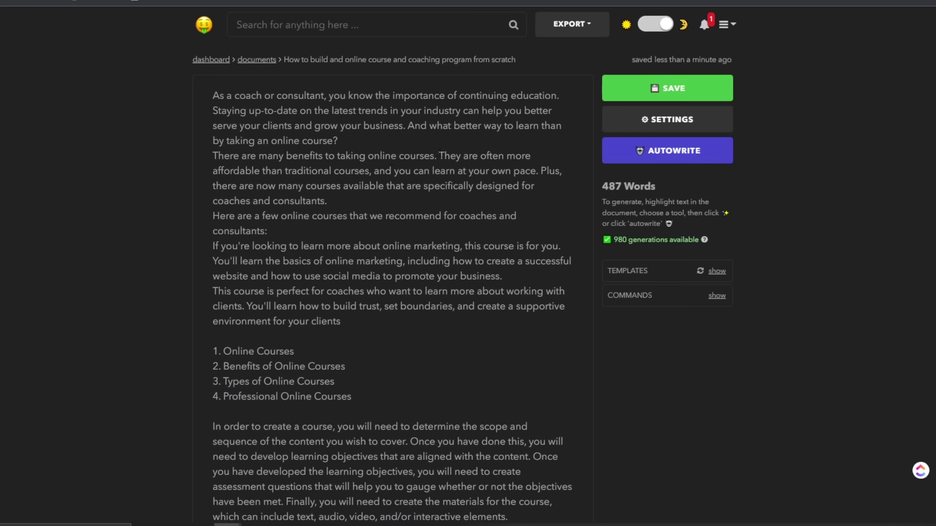
# Step: Review the 487-word post, then switch away to another browser tab
pyautogui.scroll(-4, 378, 222)
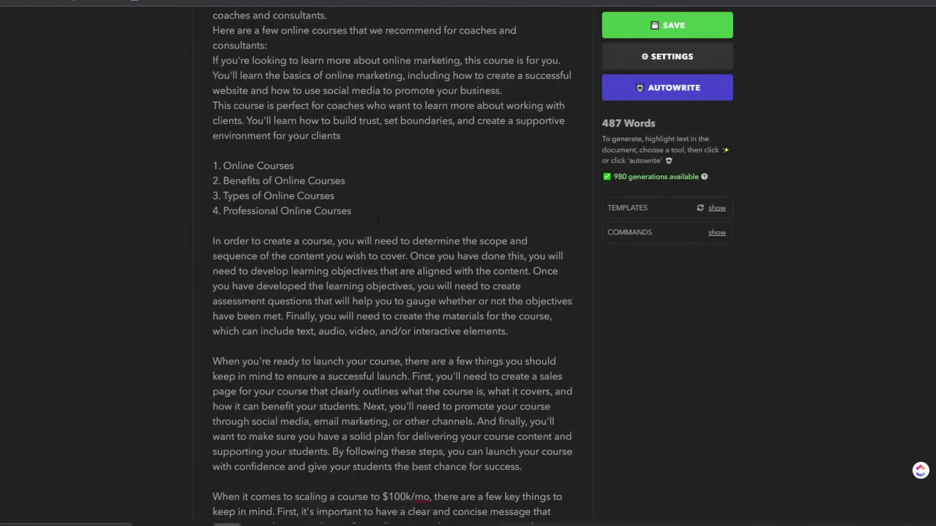
pyautogui.scroll(2, 378, 222)
pyautogui.scroll(2, 377, 222)
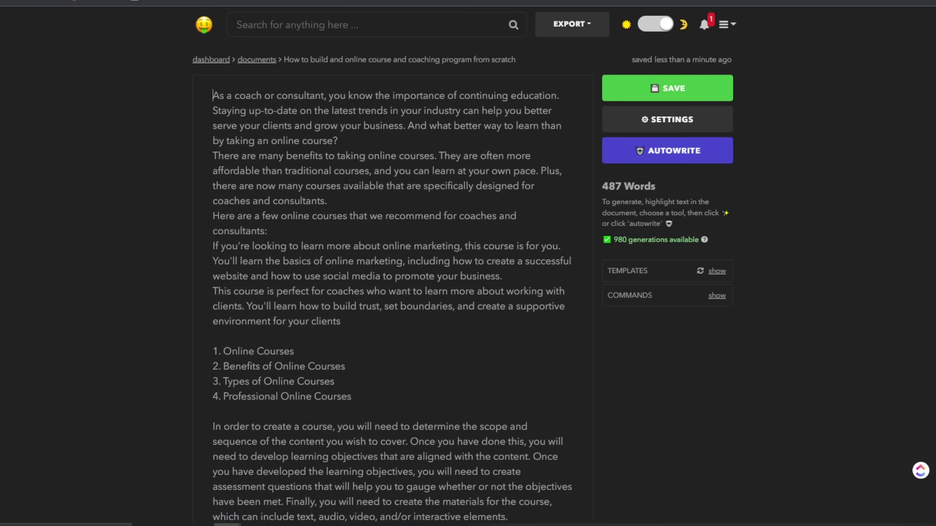
pyautogui.hotkey('ctrl', 't')
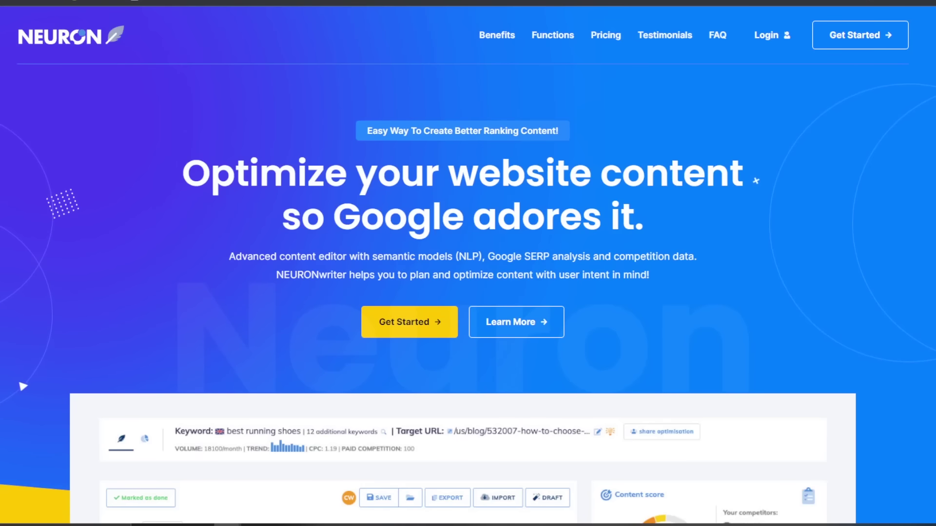
# Step: Browse the NEURONwriter landing page and view its pricing plans from €19 to €97 monthly
pyautogui.scroll(-10, 442, 126)
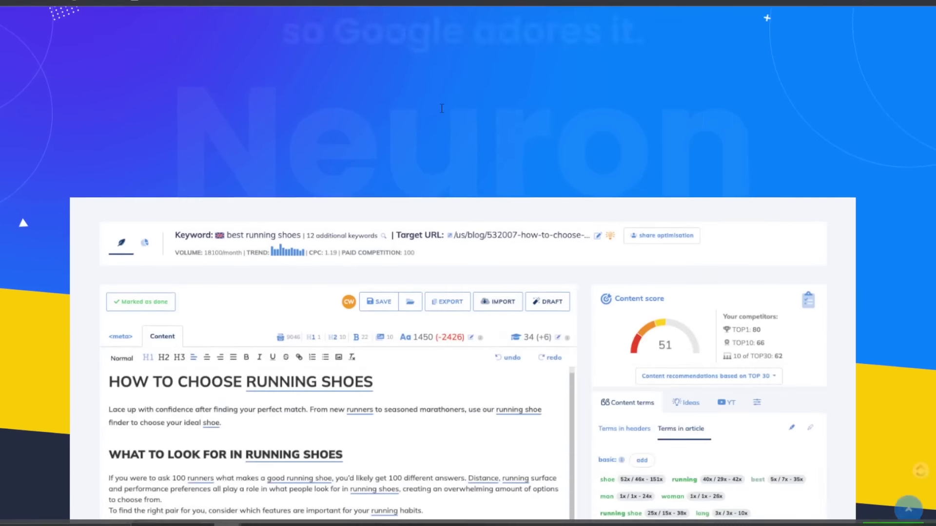
pyautogui.scroll(10, 441, 117)
pyautogui.scroll(-4, 441, 116)
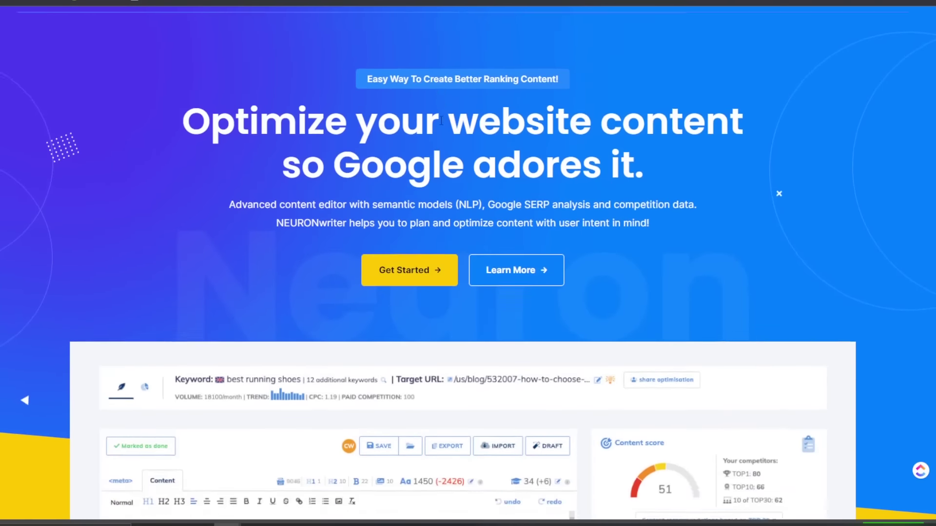
pyautogui.scroll(-5, 442, 120)
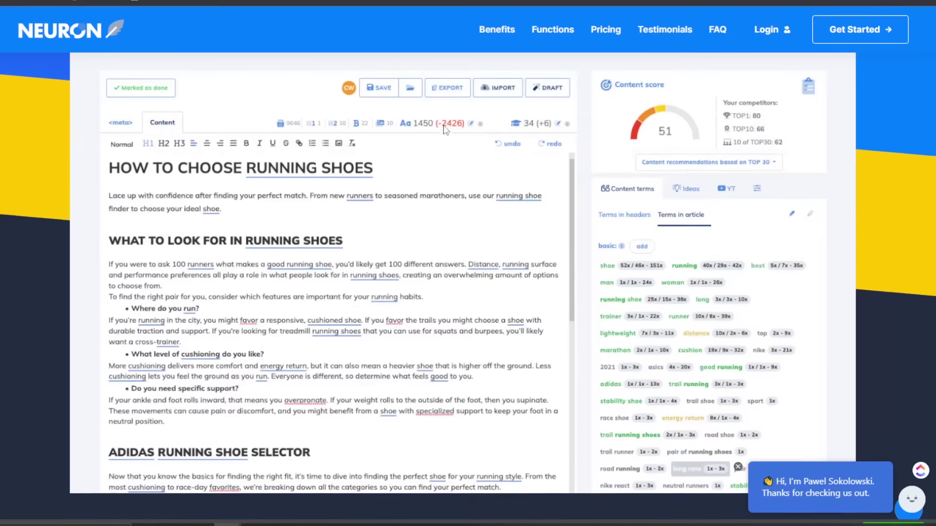
pyautogui.scroll(5, 446, 125)
pyautogui.scroll(3, 446, 124)
pyautogui.scroll(-2, 447, 132)
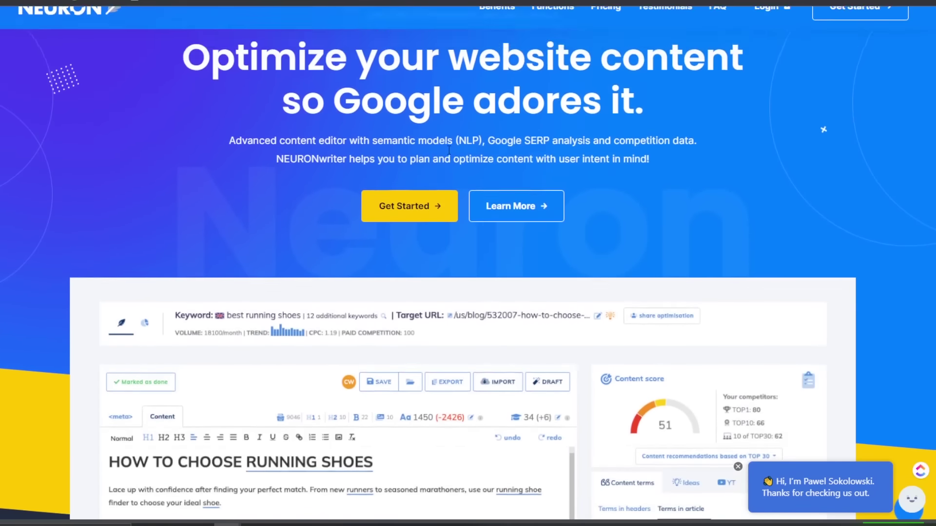
pyautogui.scroll(3, 451, 144)
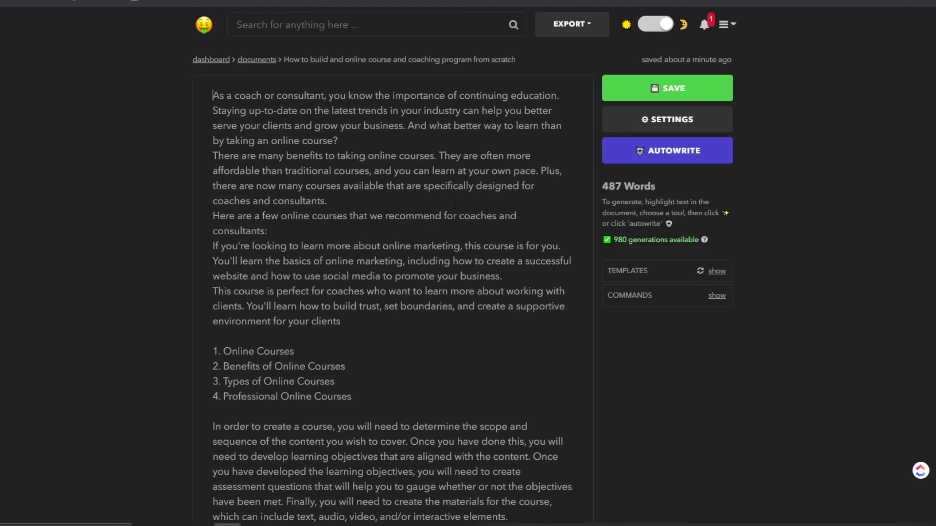
pyautogui.scroll(-2, 454, 206)
pyautogui.scroll(2, 443, 243)
pyautogui.scroll(-5, 452, 227)
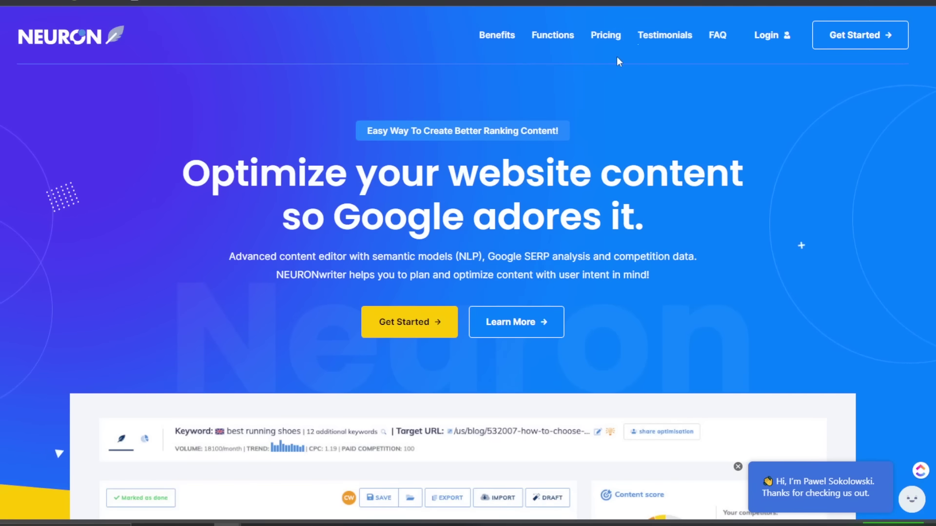
pyautogui.click(605, 36)
pyautogui.scroll(4, 563, 148)
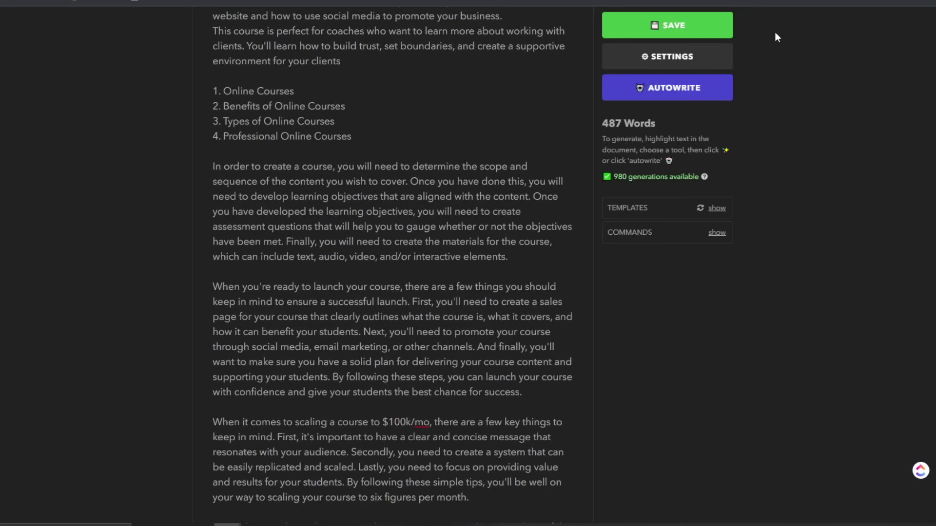
pyautogui.scroll(-1, 379, 180)
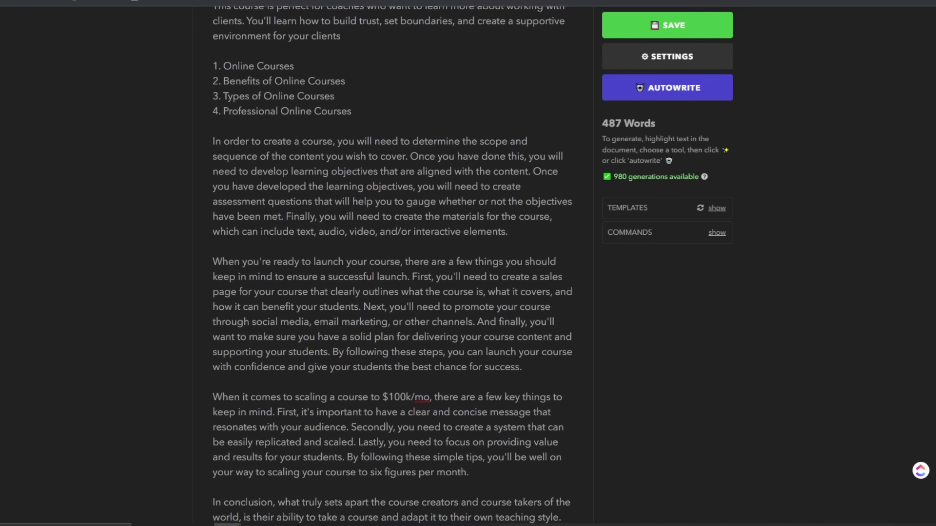
pyautogui.scroll(3, 288, 137)
pyautogui.scroll(-3, 288, 136)
pyautogui.scroll(5, 288, 134)
pyautogui.scroll(1, 300, 139)
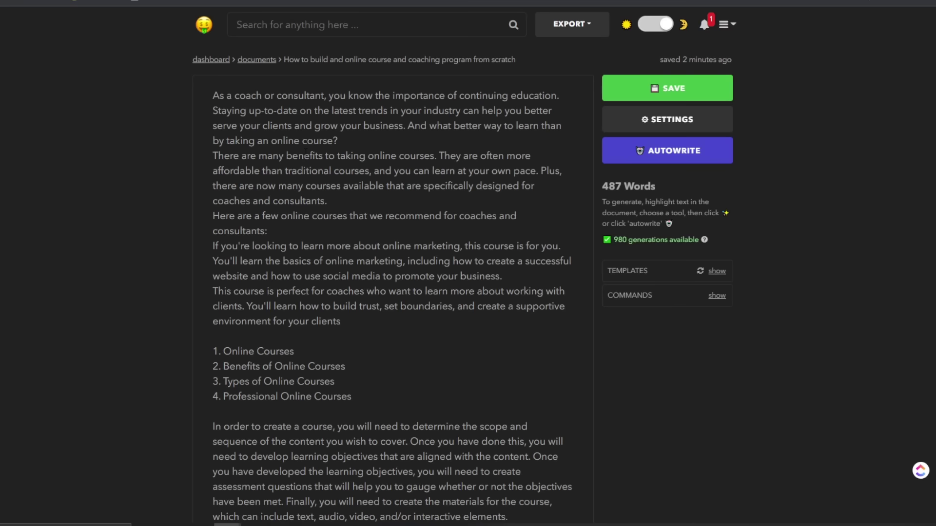
pyautogui.scroll(-4, 306, 153)
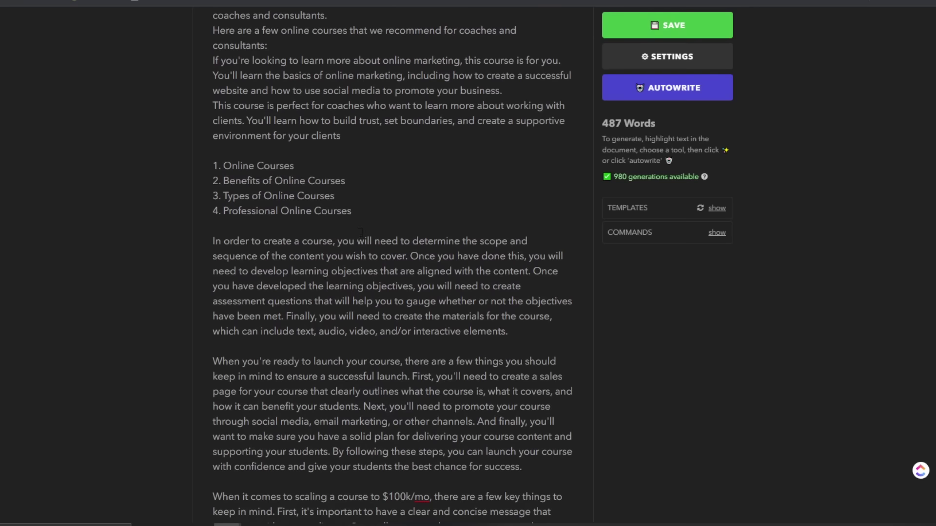
pyautogui.scroll(-2, 361, 232)
pyautogui.moveTo(313, 166); pyautogui.dragTo(429, 238)
pyautogui.click(412, 177)
pyautogui.scroll(-1, 412, 177)
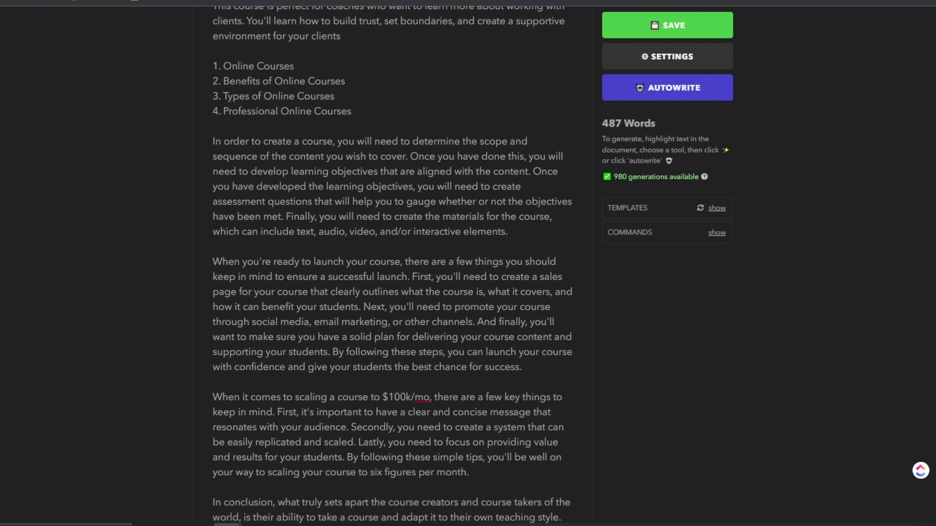
pyautogui.scroll(5, 340, 263)
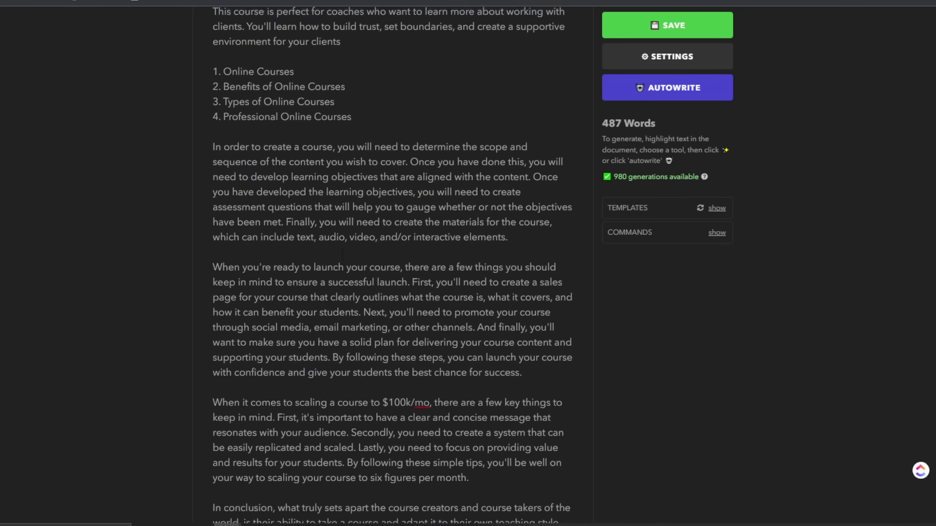
pyautogui.scroll(2, 306, 165)
pyautogui.scroll(-5, 298, 207)
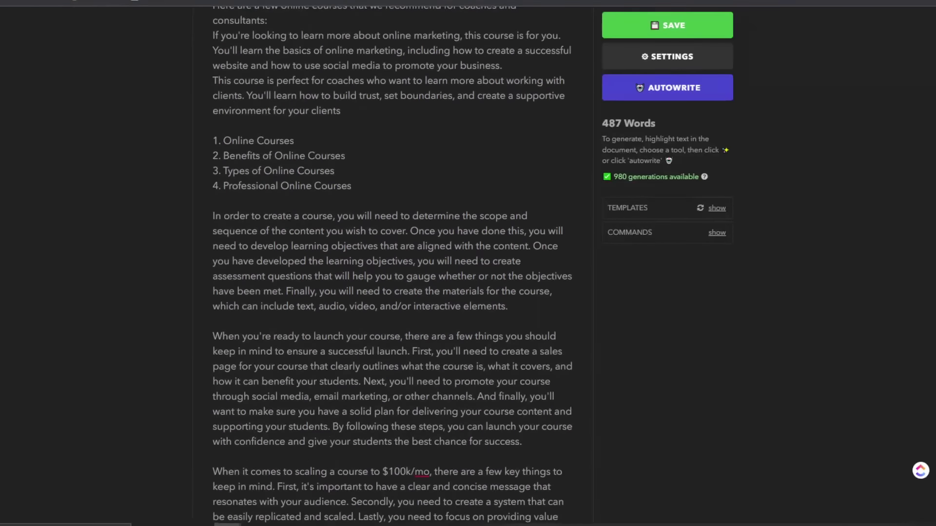
pyautogui.scroll(-2, 449, 219)
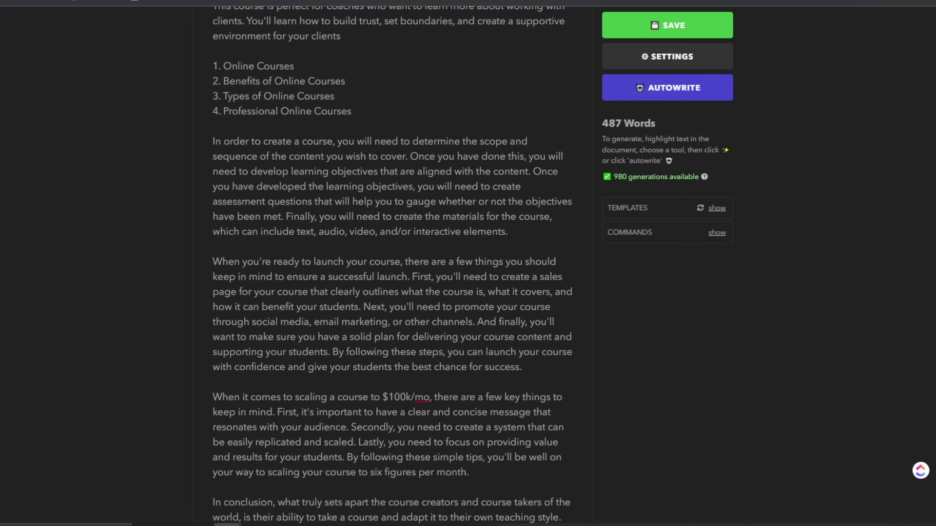
# Step: Insert the nine-step course-building outline before the conclusion and remove the blank lines
pyautogui.hotkey('ctrl', 'z')
pyautogui.scroll(-1, 498, 469)
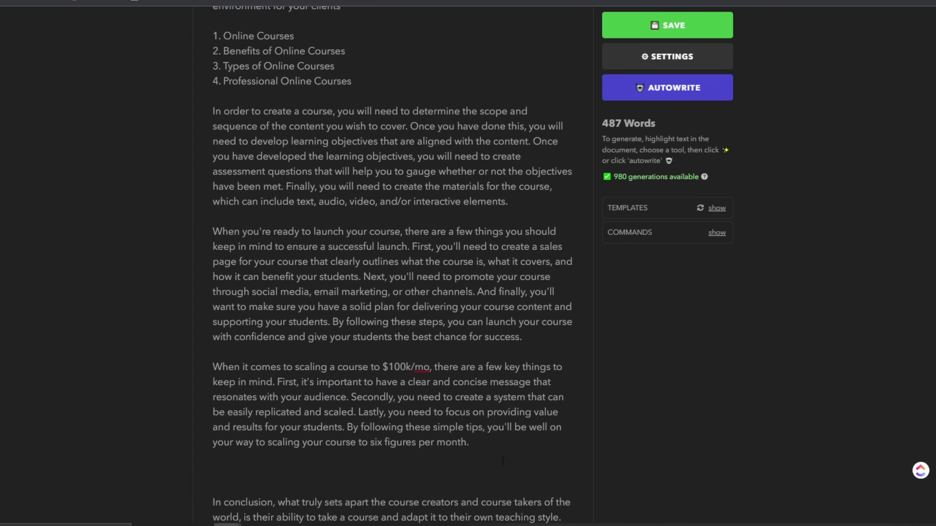
pyautogui.hotkey('ctrl', 'shift', 'z')
pyautogui.scroll(-4, 389, 389)
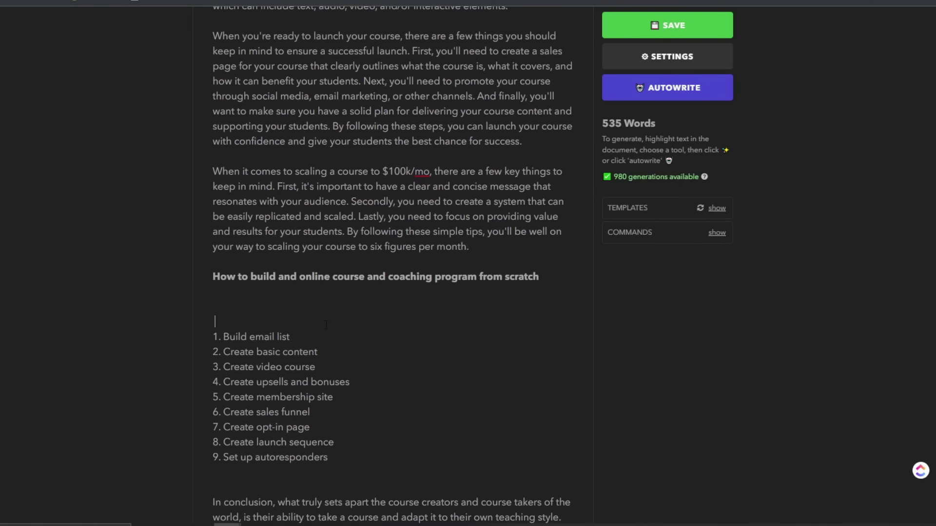
pyautogui.press('BackSpace')
pyautogui.press('BackSpace')
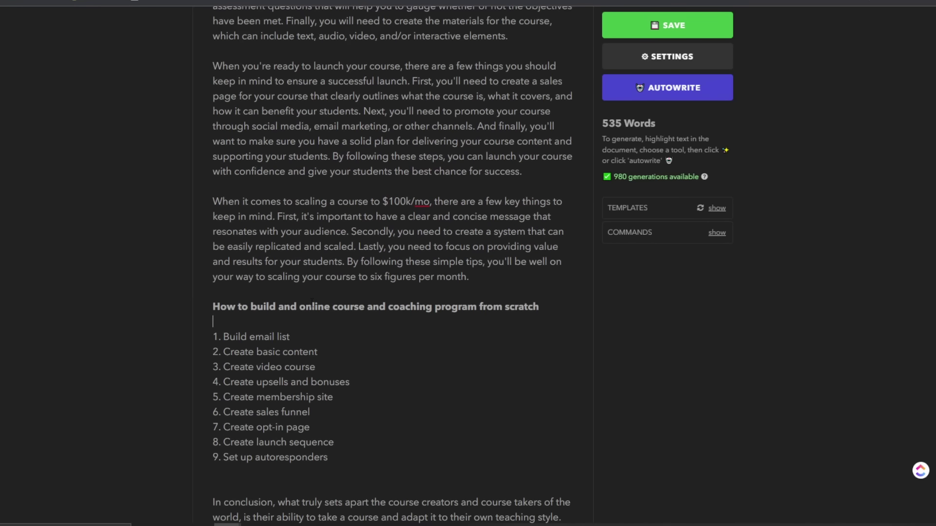
# Step: Generate an AI expansion of step 1, 'Build email list'
pyautogui.moveTo(290, 336); pyautogui.dragTo(203, 333)
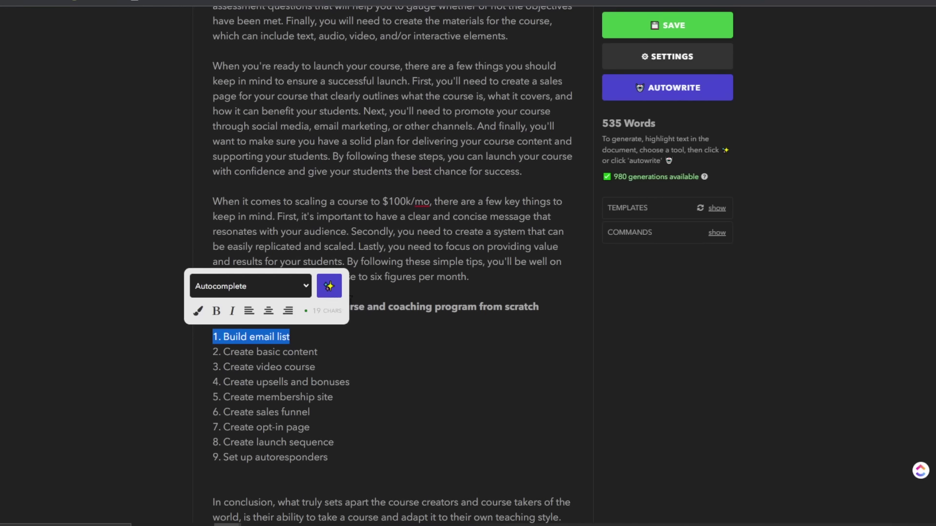
pyautogui.click(329, 286)
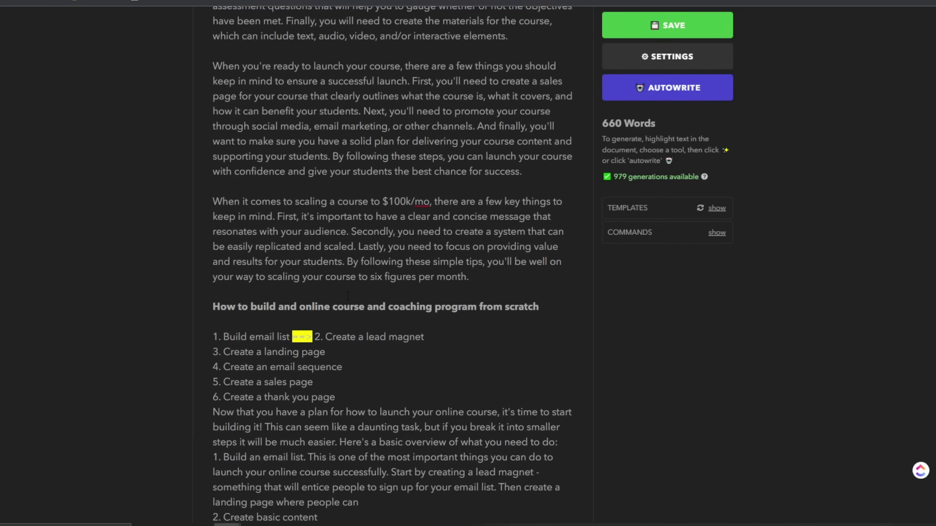
pyautogui.scroll(-3, 352, 342)
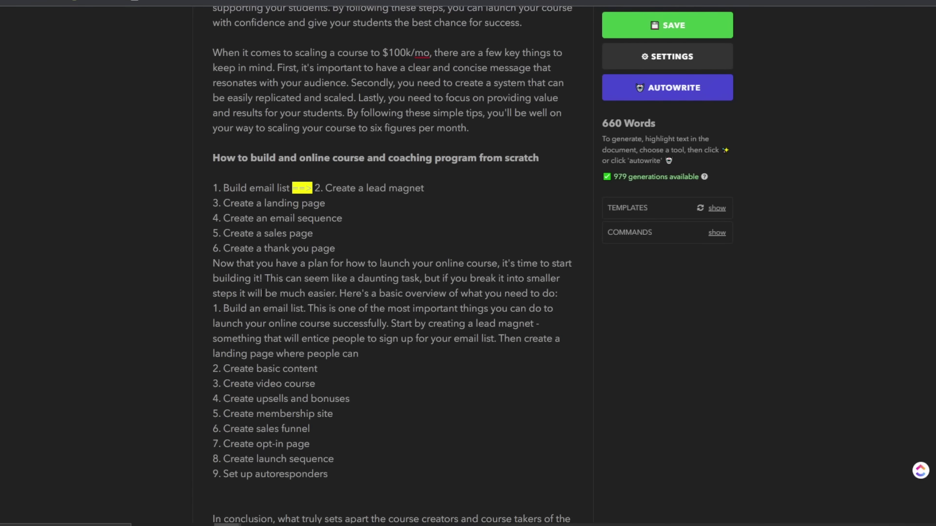
# Step: Cut the generated passage and put the email-list paragraph on its own line under step 1
pyautogui.moveTo(313, 308); pyautogui.dragTo(358, 354)
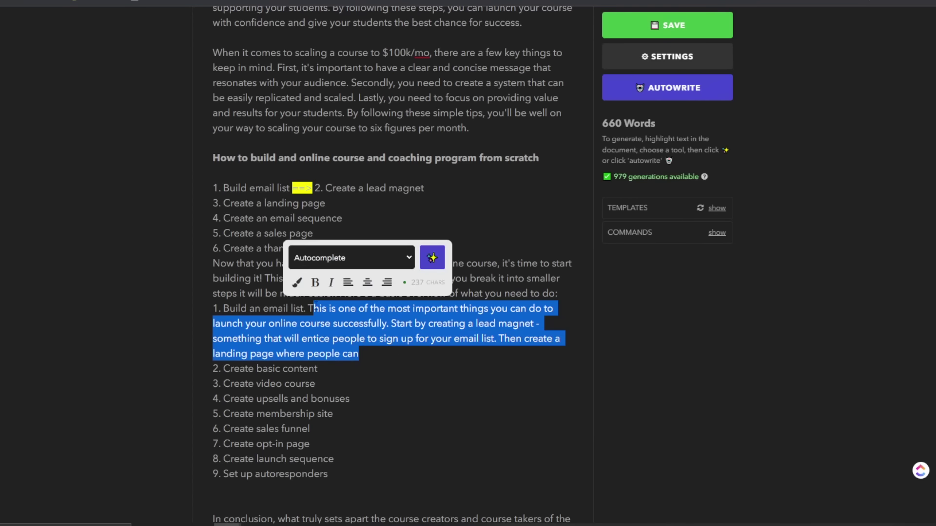
pyautogui.moveTo(308, 308); pyautogui.dragTo(384, 347)
pyautogui.press('BackSpace')
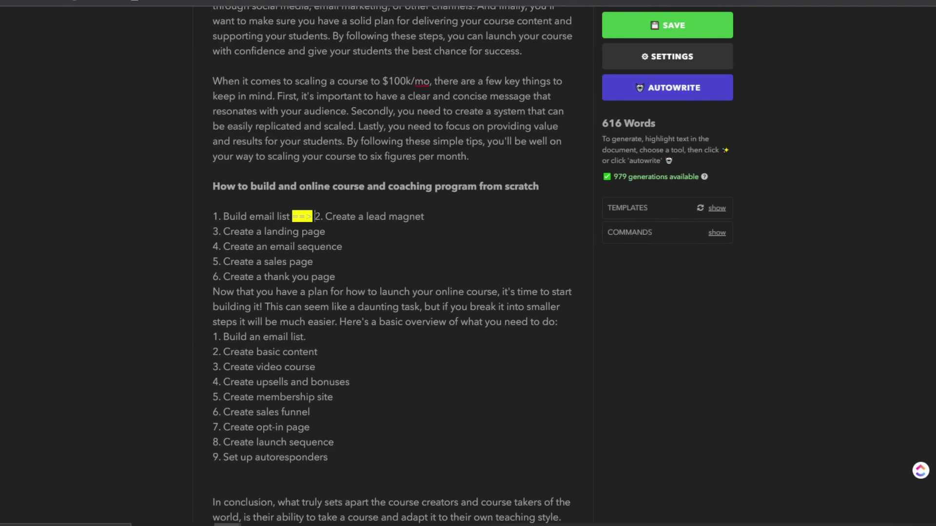
pyautogui.moveTo(314, 216); pyautogui.dragTo(558, 323)
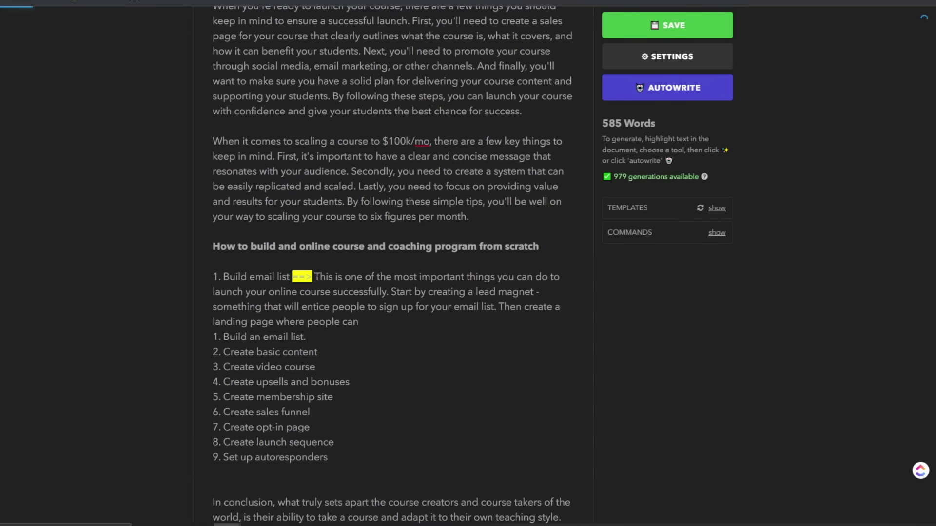
pyautogui.moveTo(314, 276); pyautogui.dragTo(290, 276)
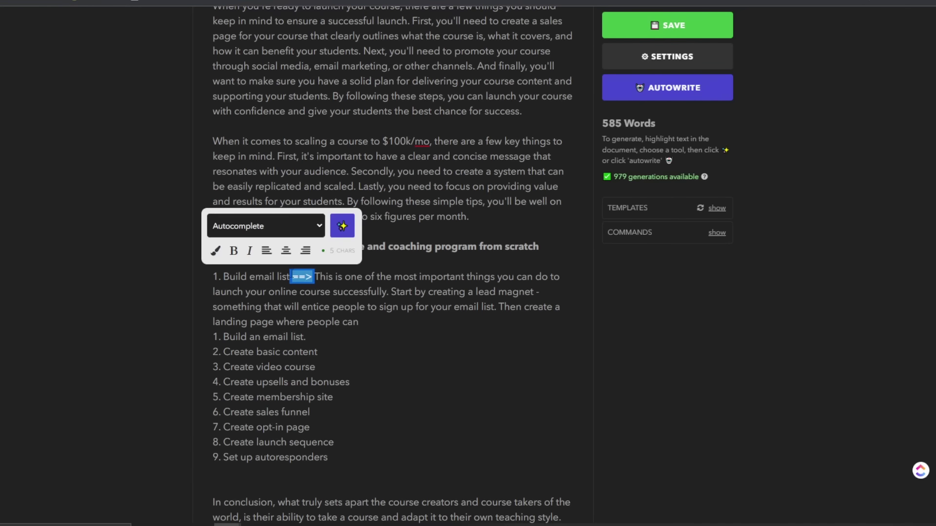
pyautogui.press('Return')
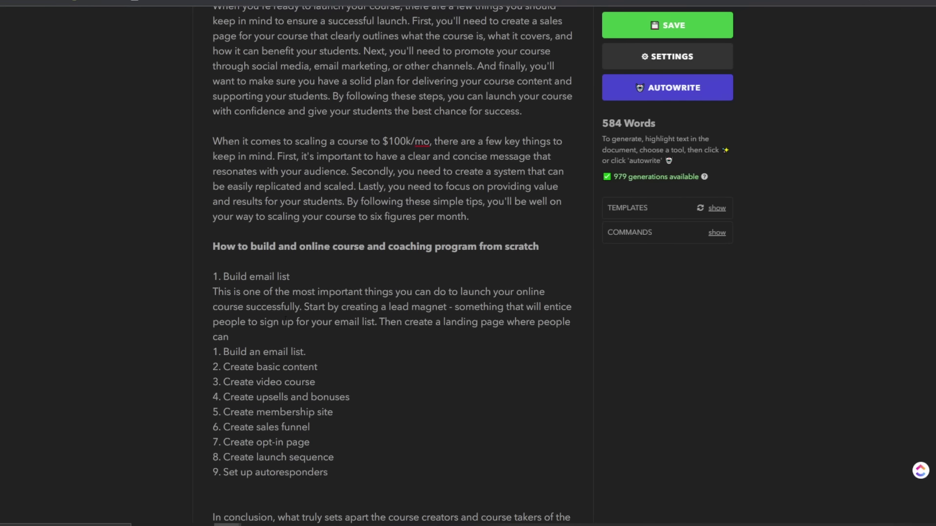
# Step: Delete the duplicate 'Build an email list' line and the unfinished last sentence
pyautogui.moveTo(315, 350); pyautogui.dragTo(194, 339)
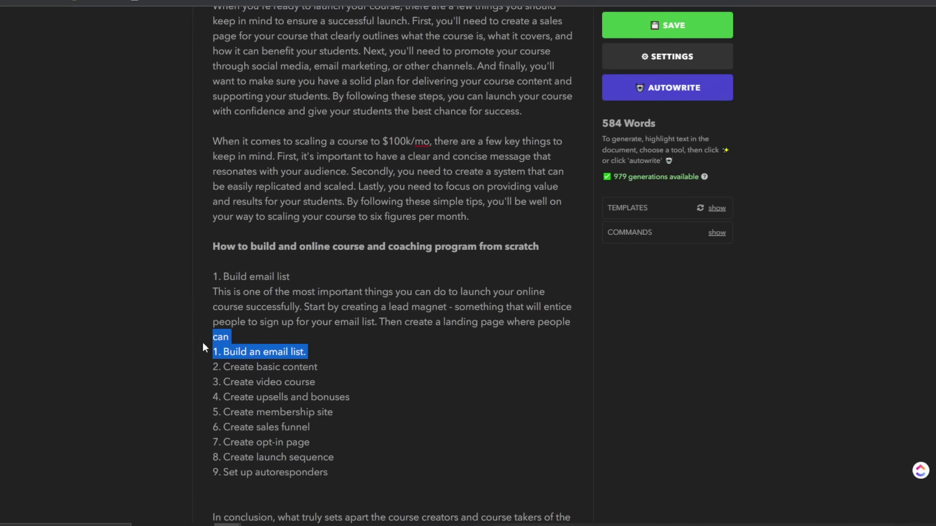
pyautogui.press('BackSpace')
pyautogui.press('BackSpace')
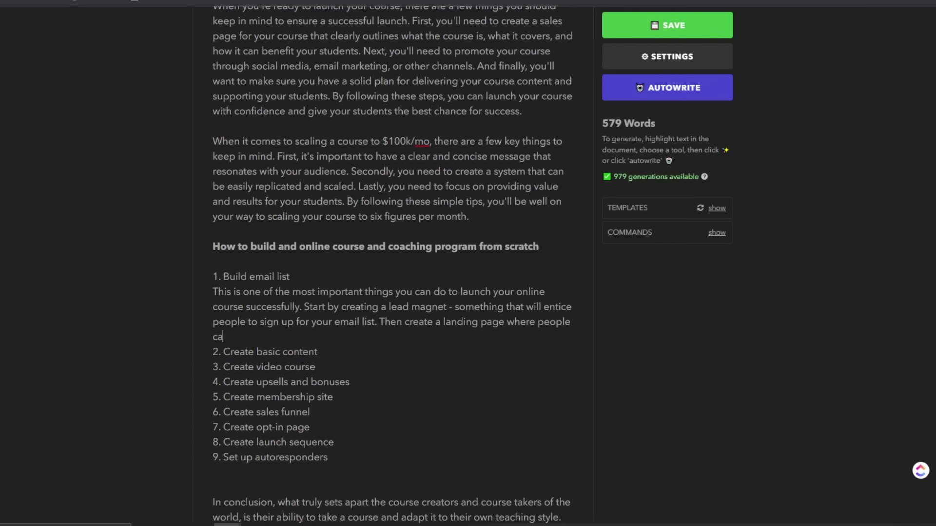
pyautogui.moveTo(286, 339); pyautogui.dragTo(379, 322)
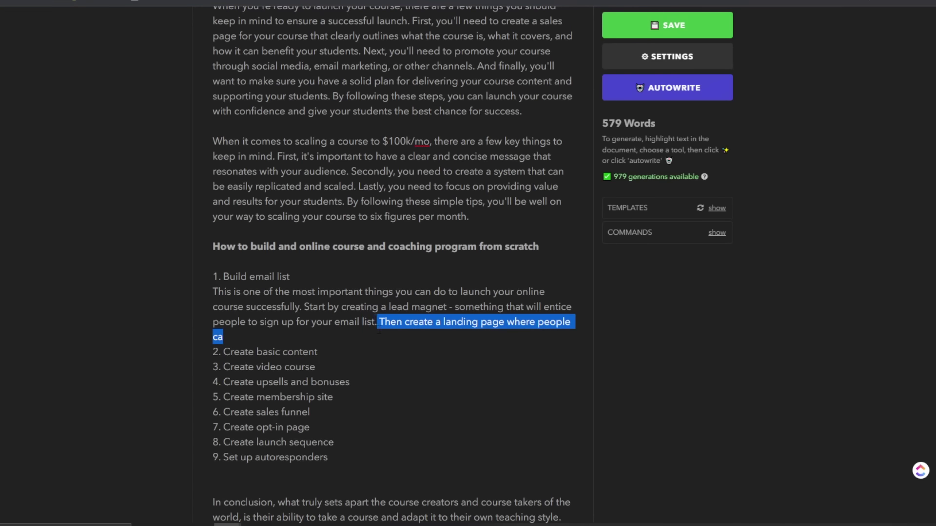
pyautogui.press('BackSpace')
pyautogui.moveTo(318, 352); pyautogui.dragTo(227, 355)
pyautogui.click(284, 308)
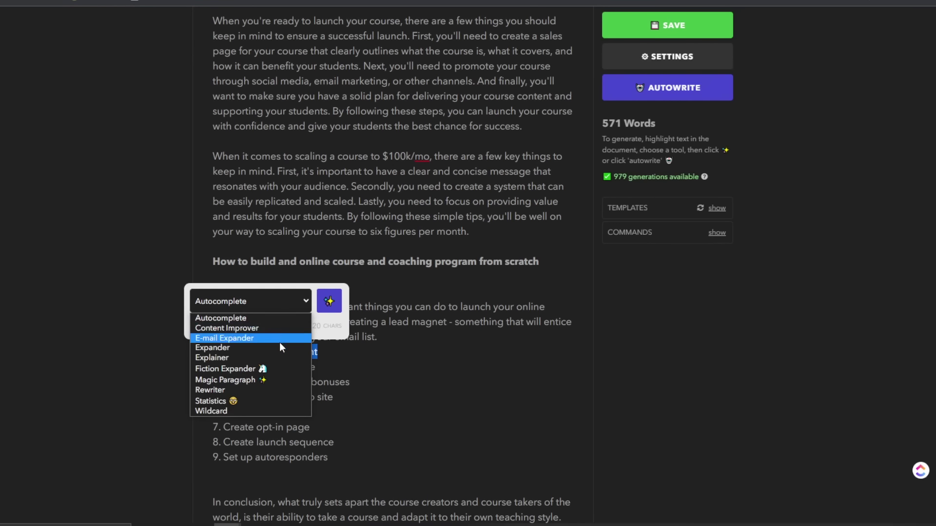
# Step: Generate a Magic Paragraph on content creation's importance on its own line under 'Create basic content'
pyautogui.click(287, 381)
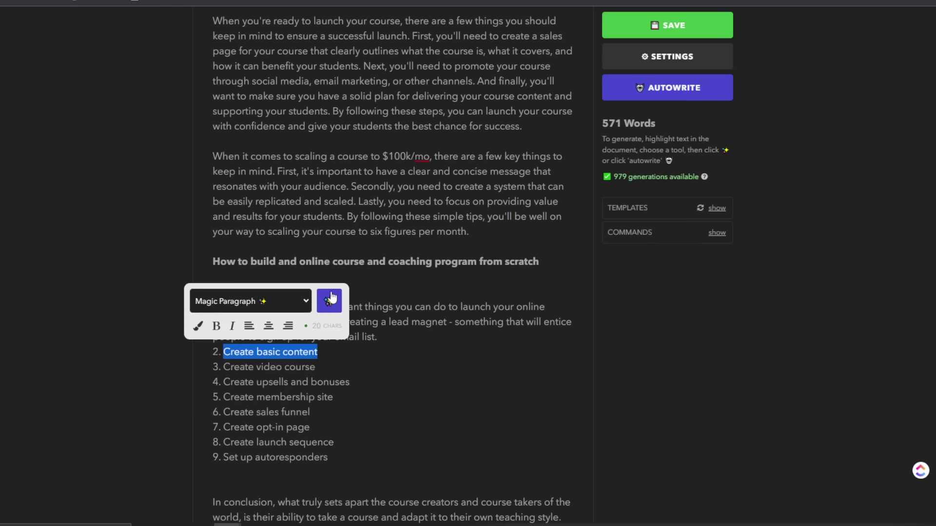
pyautogui.click(329, 300)
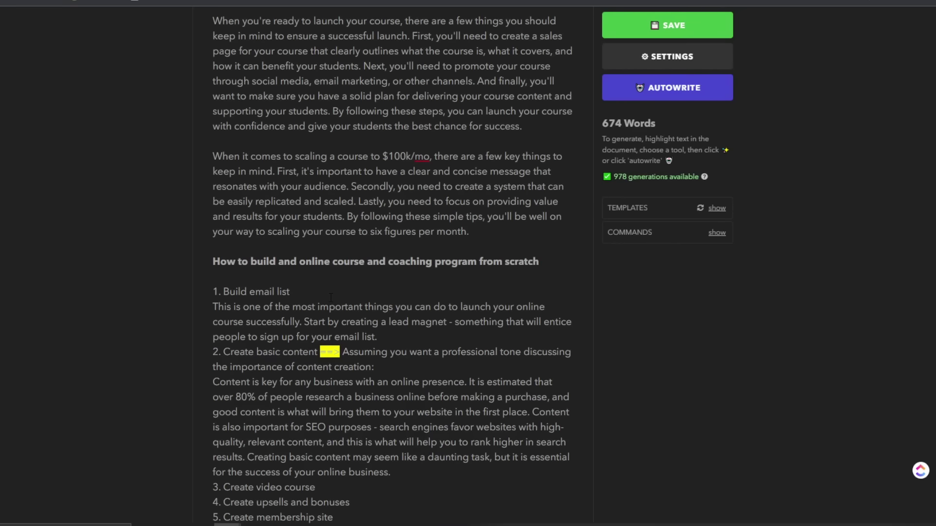
pyautogui.scroll(-2, 329, 297)
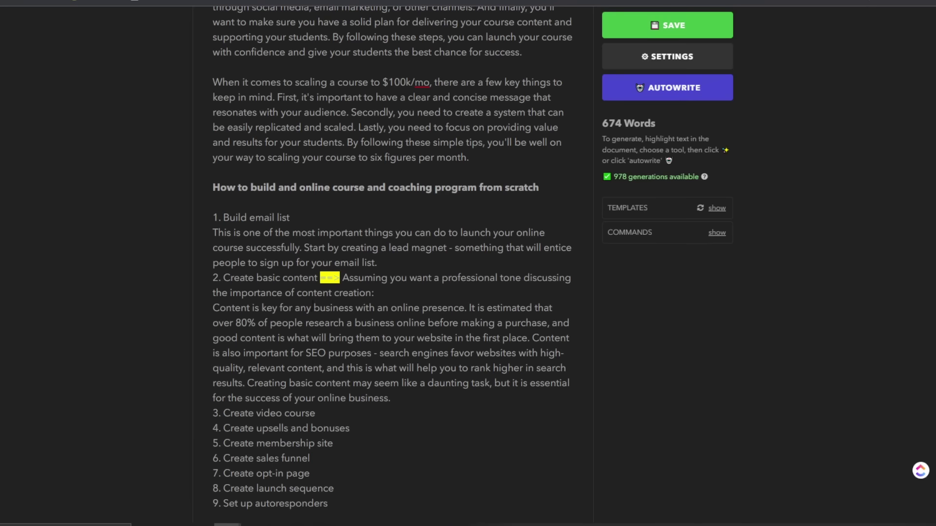
pyautogui.moveTo(318, 277); pyautogui.dragTo(342, 278)
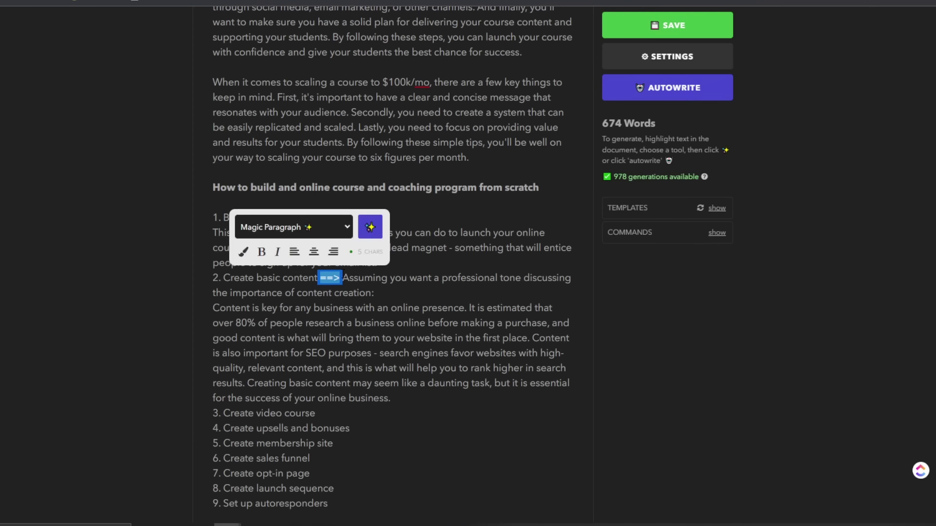
pyautogui.press('Return')
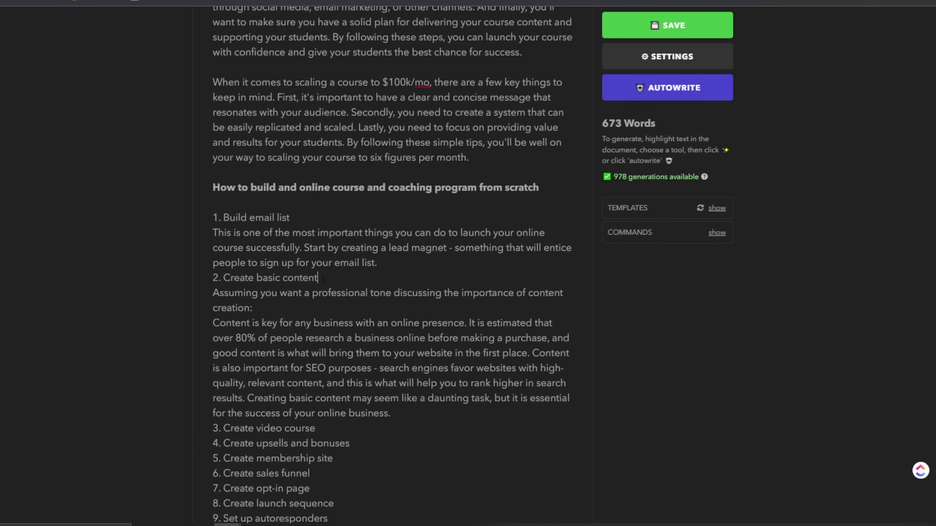
pyautogui.write('for yo')
pyautogui.press('BackSpace')
pyautogui.press('BackSpace')
pyautogui.press('BackSpace')
pyautogui.press('BackSpace')
pyautogui.press('BackSpace')
pyautogui.press('BackSpace')
pyautogui.scroll(-2, 73, 314)
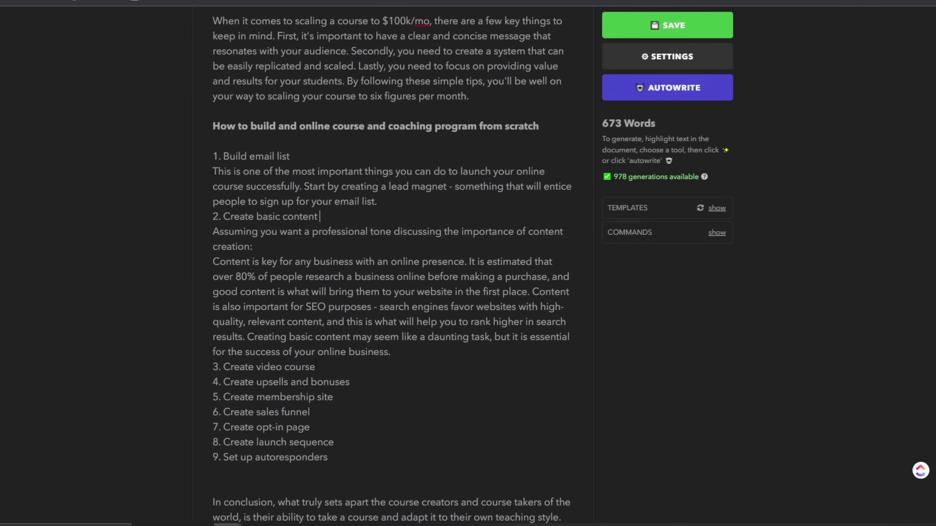
# Step: Rename step 3 to 'Create video course content' and generate a Magic Paragraph for it
pyautogui.moveTo(316, 367); pyautogui.dragTo(223, 367)
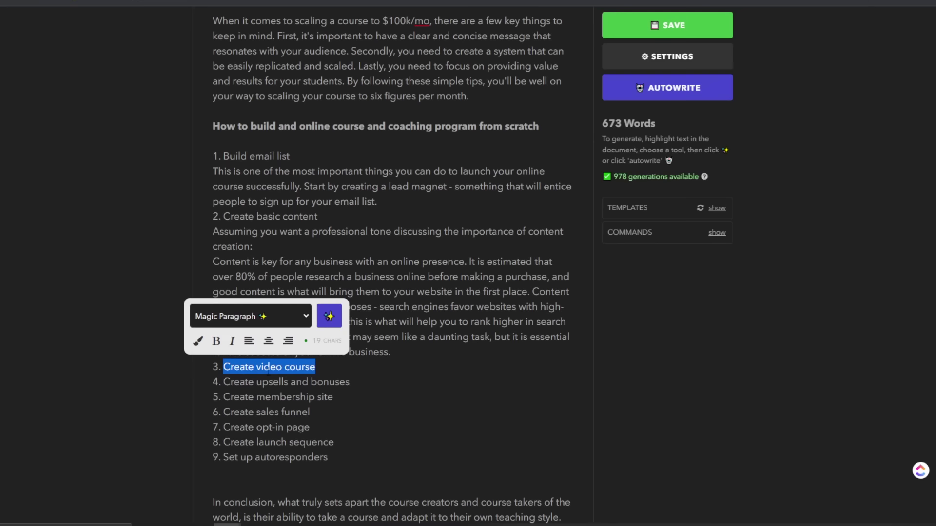
pyautogui.click(312, 351)
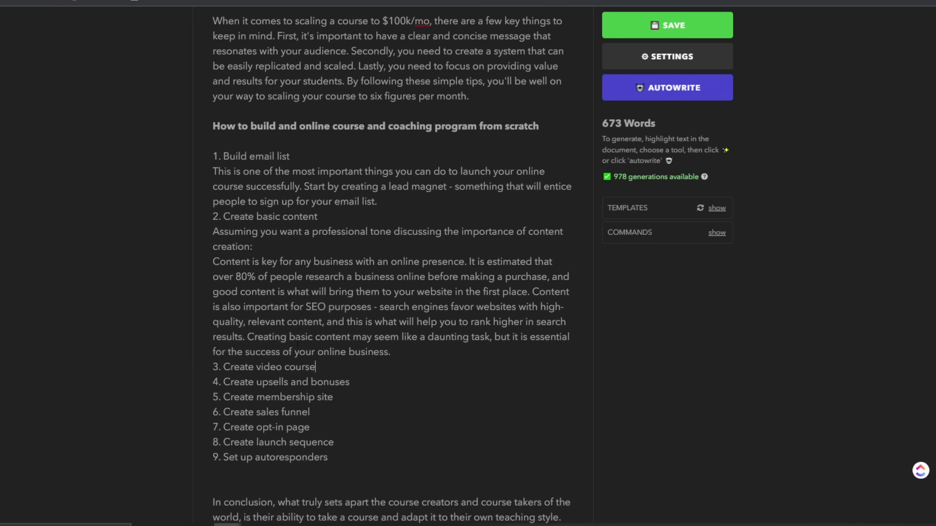
pyautogui.write('content')
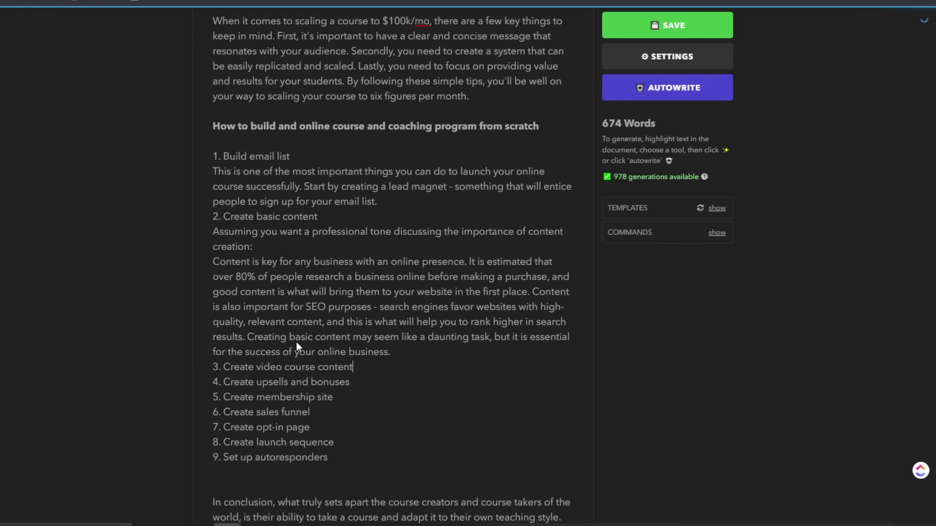
pyautogui.moveTo(352, 367); pyautogui.dragTo(213, 367)
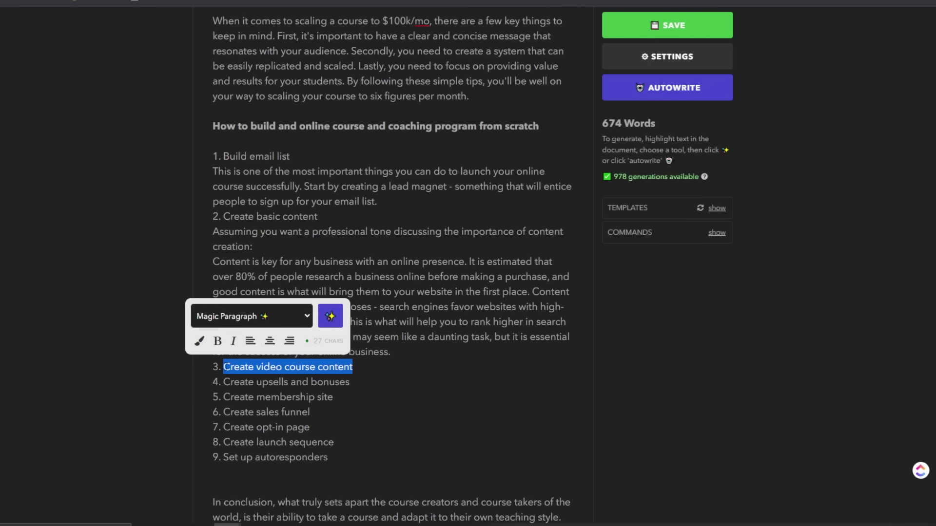
pyautogui.click(328, 317)
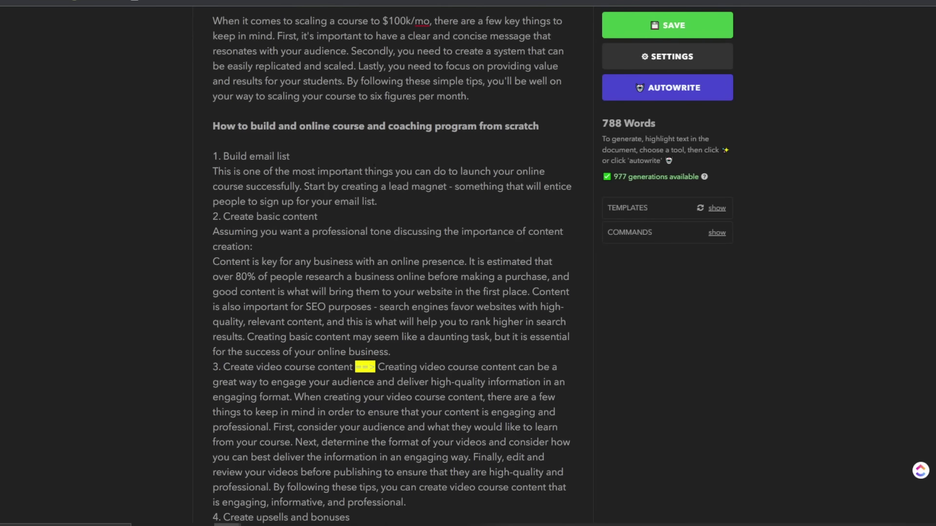
# Step: Add spacing after the step 1 and 2 paragraphs and move step 3's paragraph onto its own line
pyautogui.press('Return')
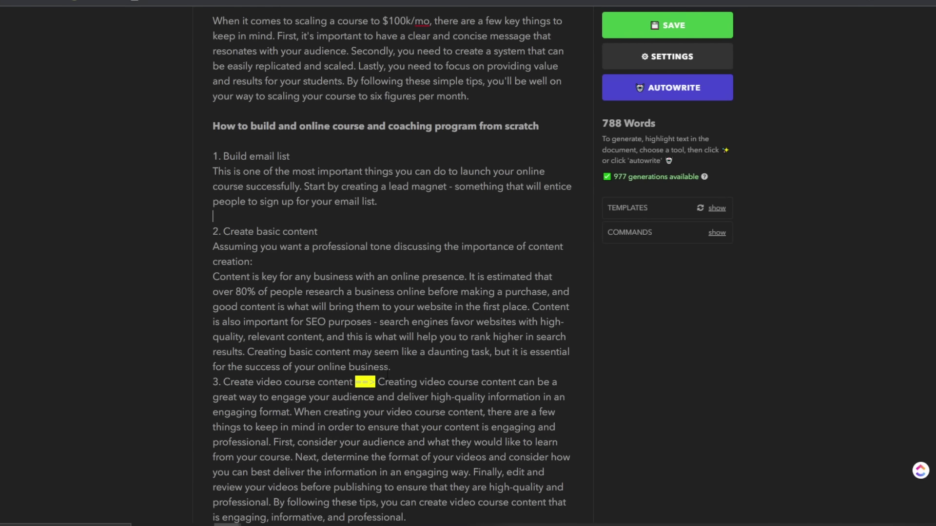
pyautogui.press('Return')
pyautogui.scroll(-3, 389, 341)
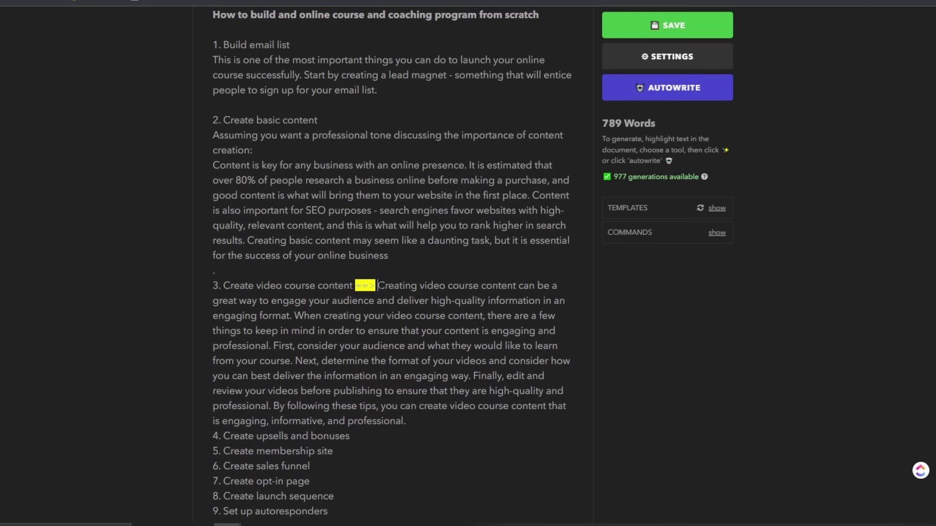
pyautogui.moveTo(378, 285); pyautogui.dragTo(213, 286)
pyautogui.doubleClick(365, 285)
pyautogui.press('Return')
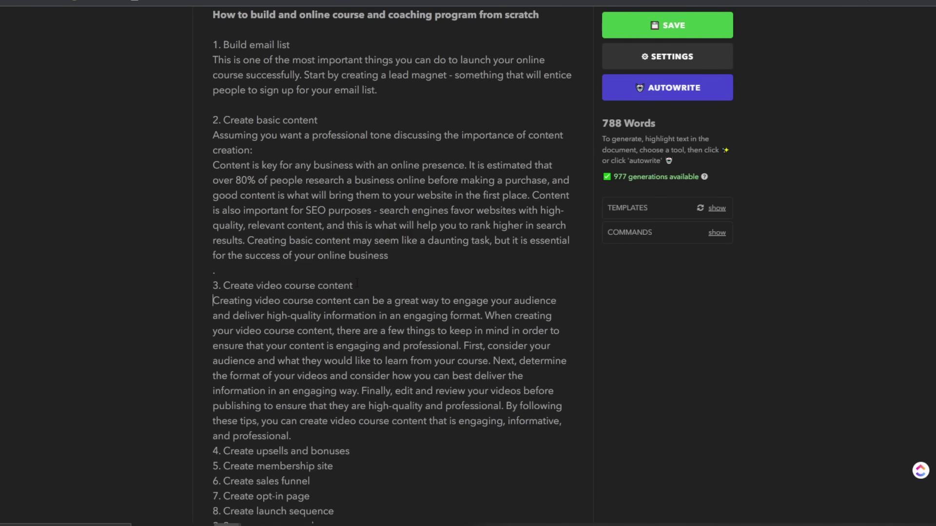
# Step: Add blank lines after the step 3 paragraph and after each of steps 4 through 8
pyautogui.scroll(-2, 357, 283)
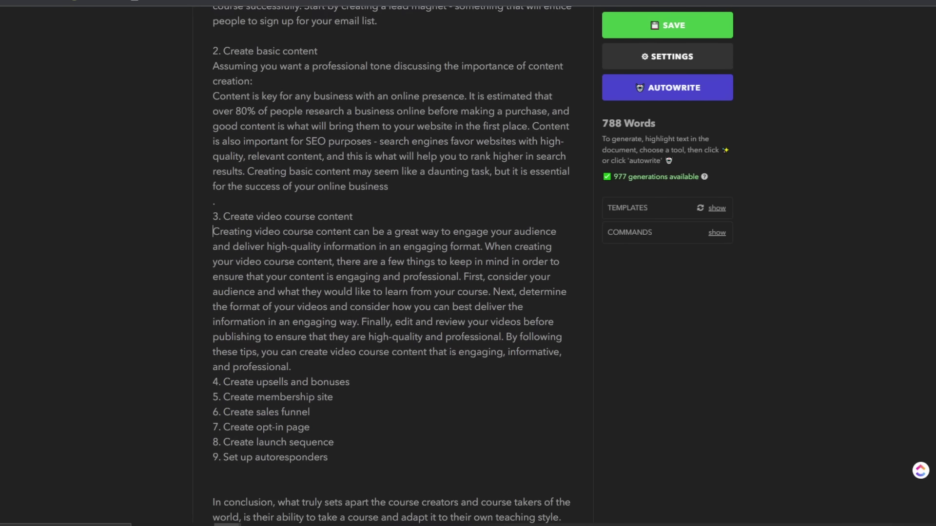
pyautogui.click(315, 370)
pyautogui.press('Return')
pyautogui.click(359, 382)
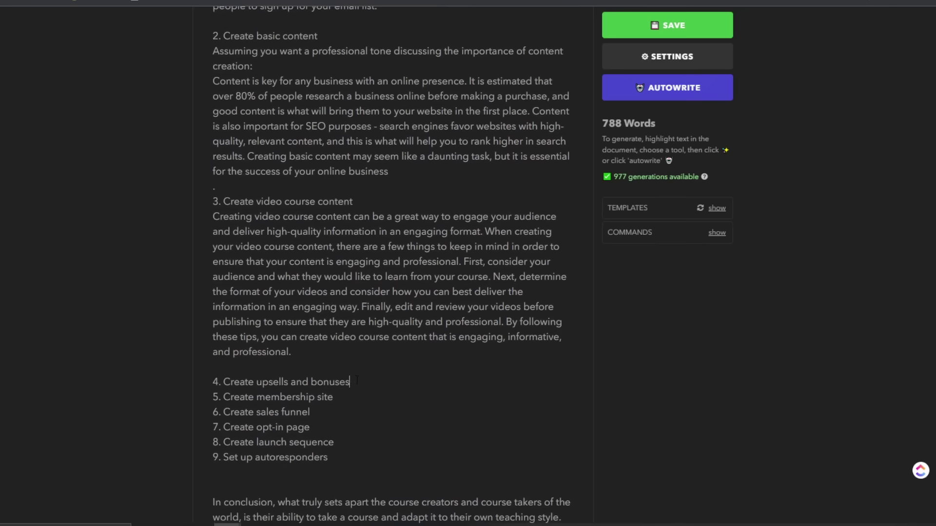
pyautogui.press('Return')
pyautogui.click(355, 412)
pyautogui.press('Return')
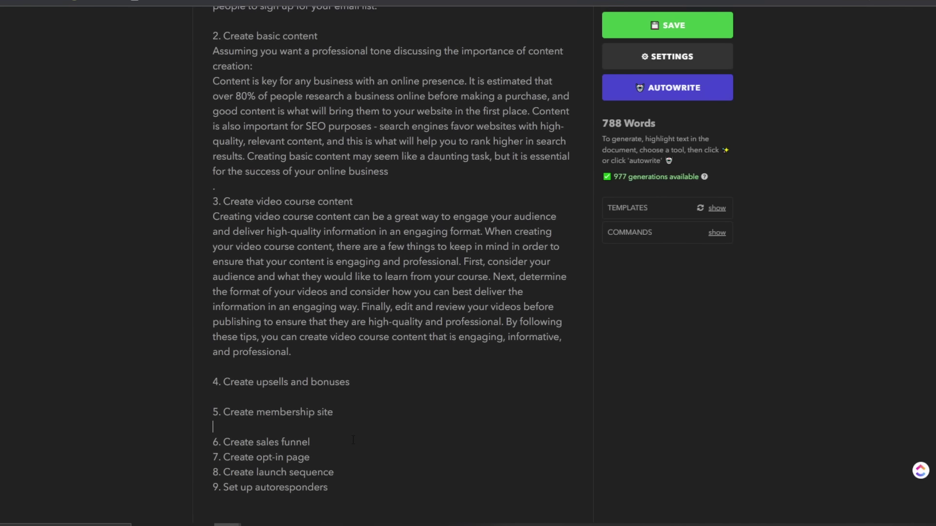
pyautogui.click(353, 441)
pyautogui.press('Return')
pyautogui.click(356, 472)
pyautogui.press('Return')
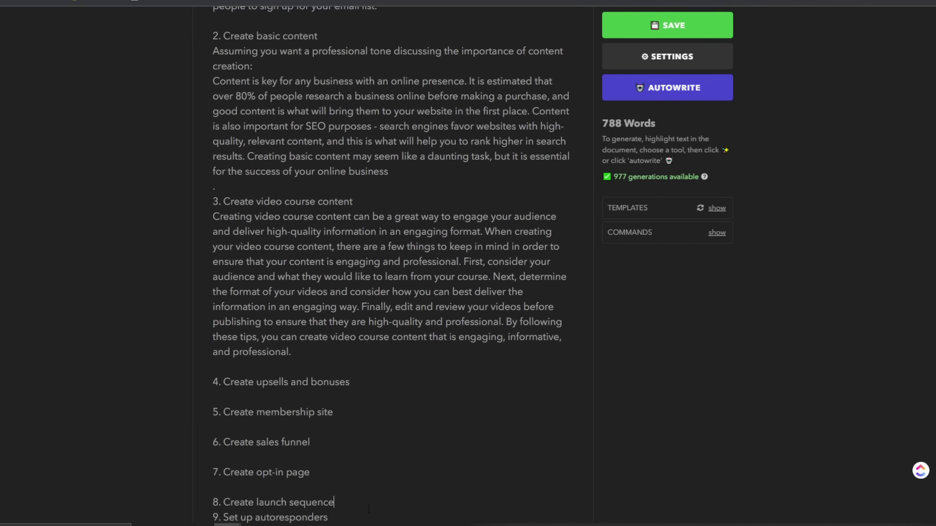
pyautogui.press('Return')
# Step: Generate a Magic Paragraph for 'Create upsells and bonuses', deleting the ==> marker and rejoining the heading
pyautogui.scroll(-2, 369, 509)
pyautogui.moveTo(350, 307); pyautogui.dragTo(223, 308)
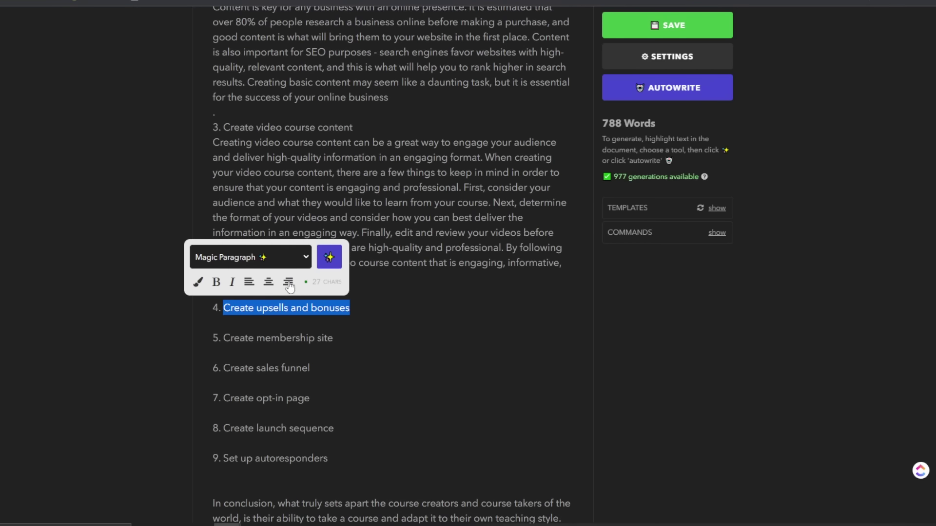
pyautogui.click(333, 265)
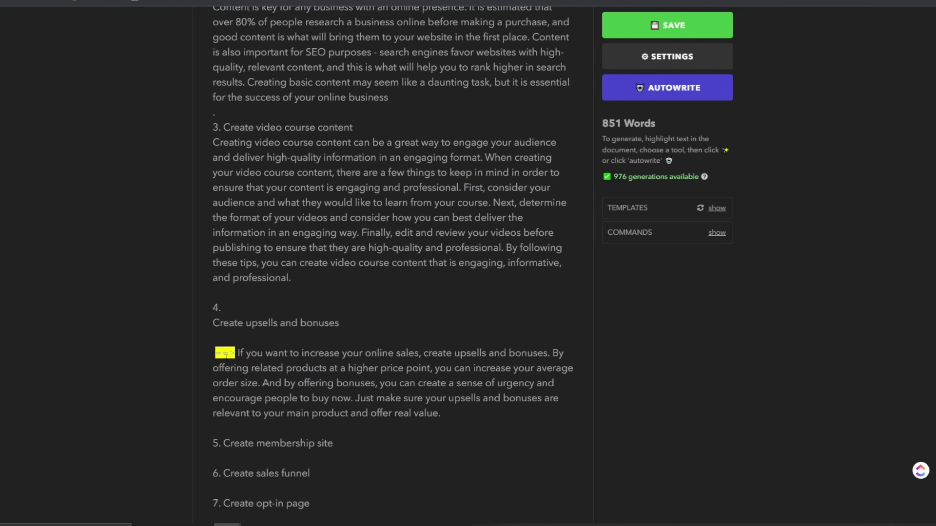
pyautogui.doubleClick(225, 352)
pyautogui.press('BackSpace')
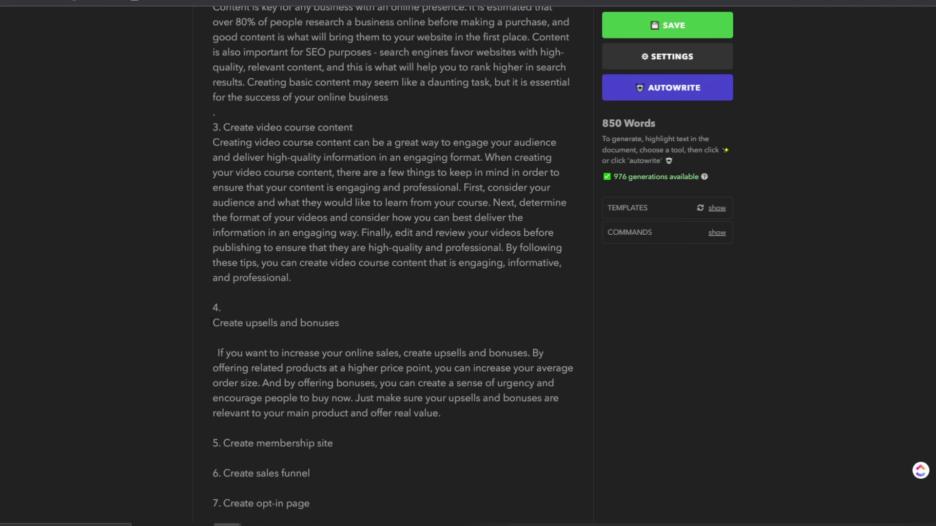
pyautogui.click(210, 323)
pyautogui.press('BackSpace')
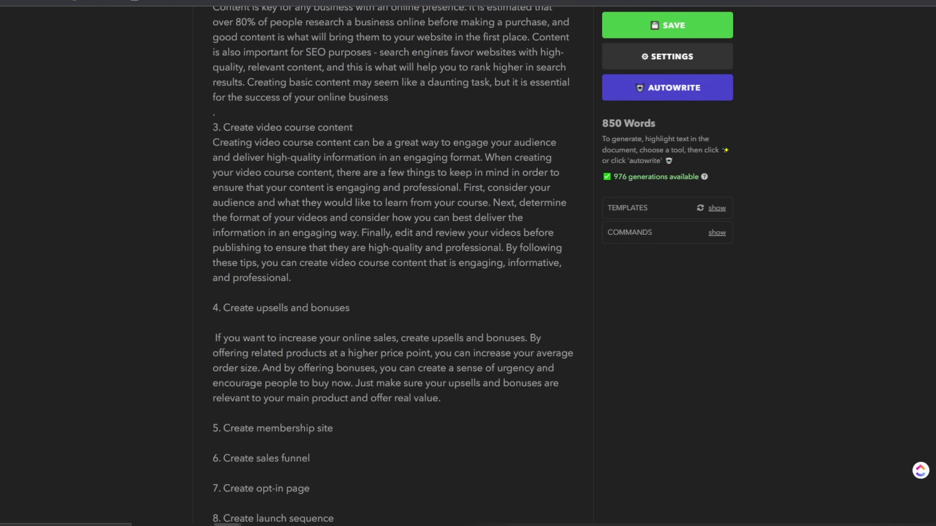
pyautogui.scroll(-4, 332, 337)
# Step: Generate a membership-site paragraph under step 5, replacing its ==> marker with a line break
pyautogui.moveTo(333, 336); pyautogui.dragTo(223, 337)
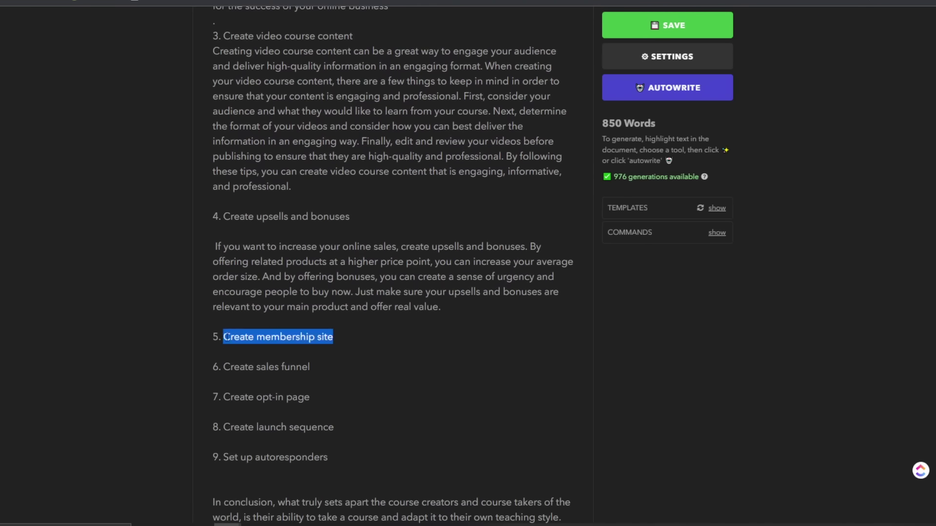
pyautogui.click(334, 289)
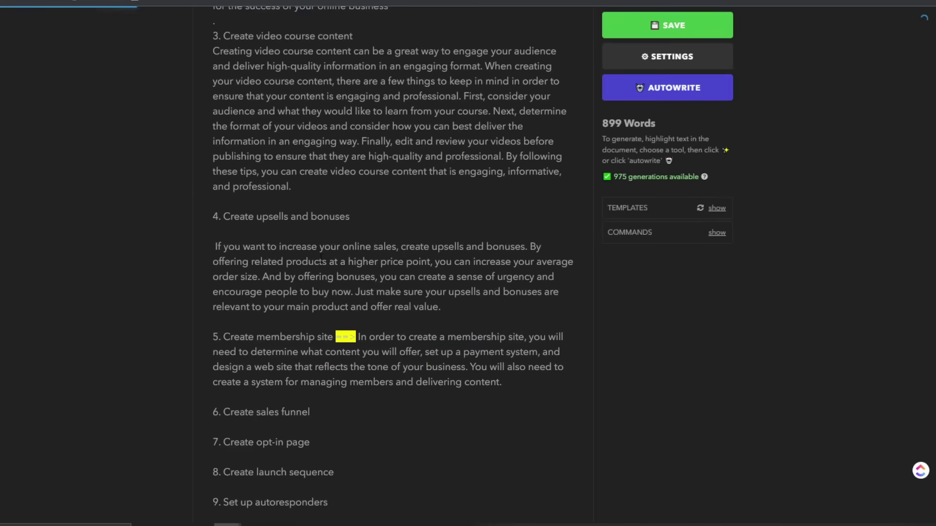
pyautogui.moveTo(333, 337); pyautogui.dragTo(357, 337)
pyautogui.press('Return')
# Step: Select the 'Create sales funnel' heading and generate a Magic Paragraph about sales funnels
pyautogui.scroll(-1, 393, 264)
pyautogui.click(310, 367)
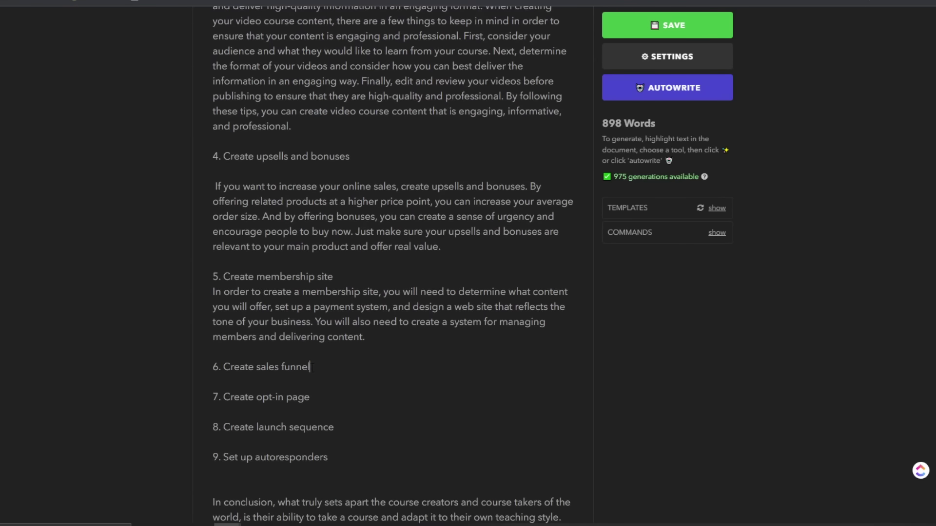
pyautogui.moveTo(310, 366); pyautogui.dragTo(224, 369)
pyautogui.click(327, 317)
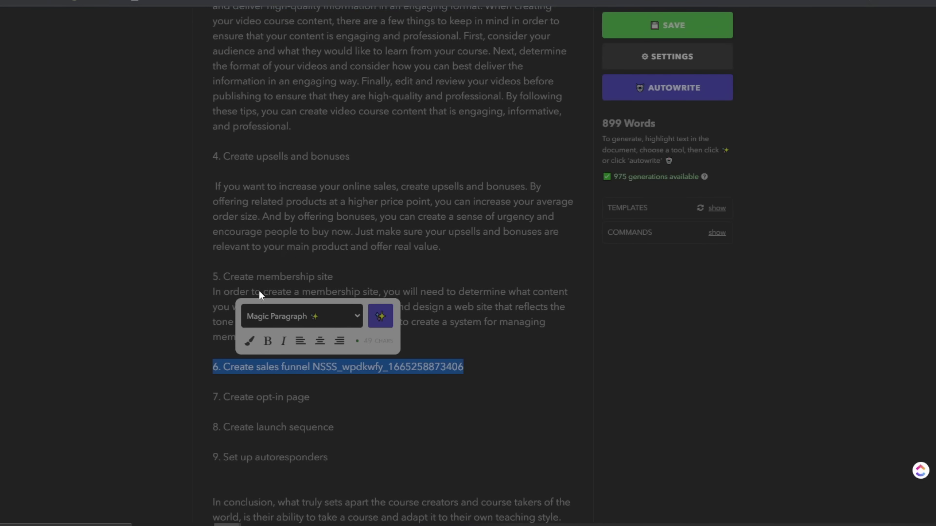
pyautogui.scroll(-1, 345, 349)
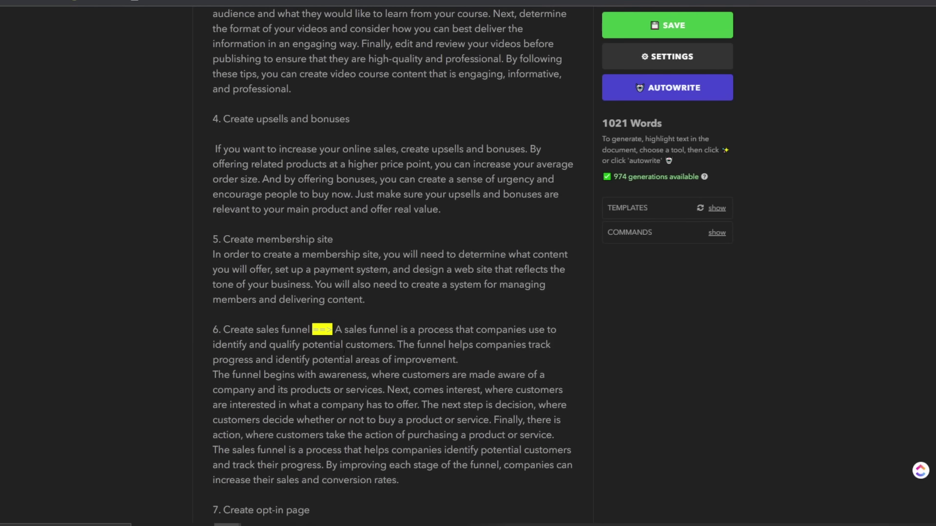
# Step: Put the sales funnel text on its own line, then add a generated upsells-and-bonuses explanation under step 4
pyautogui.moveTo(335, 330); pyautogui.dragTo(312, 329)
pyautogui.press('Return')
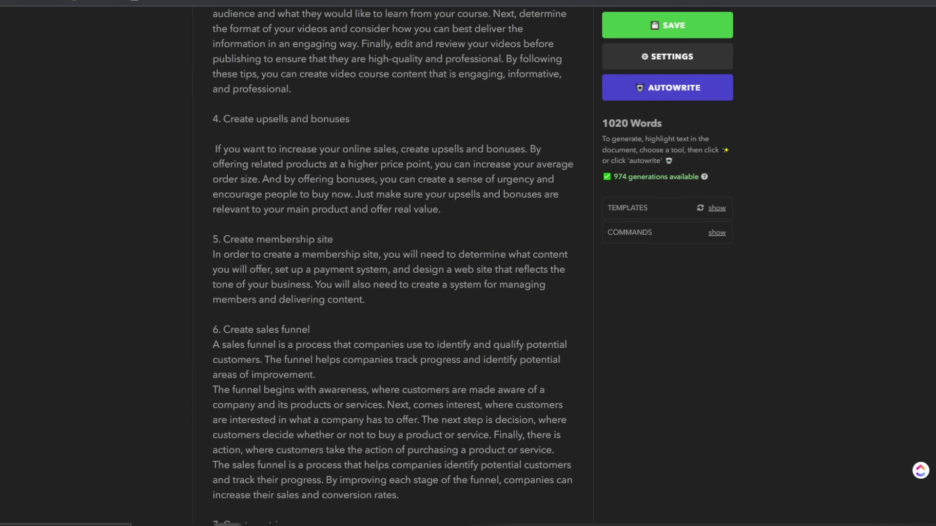
pyautogui.moveTo(350, 119); pyautogui.dragTo(219, 119)
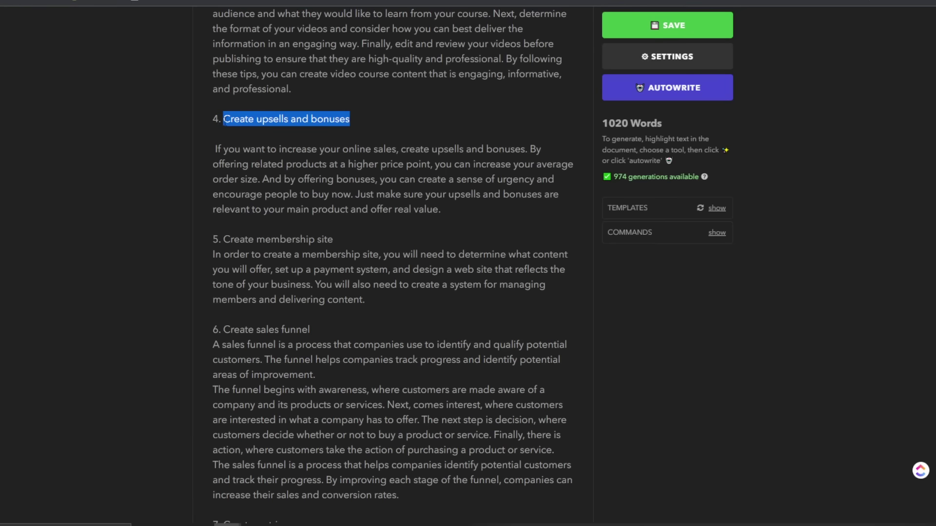
pyautogui.click(329, 69)
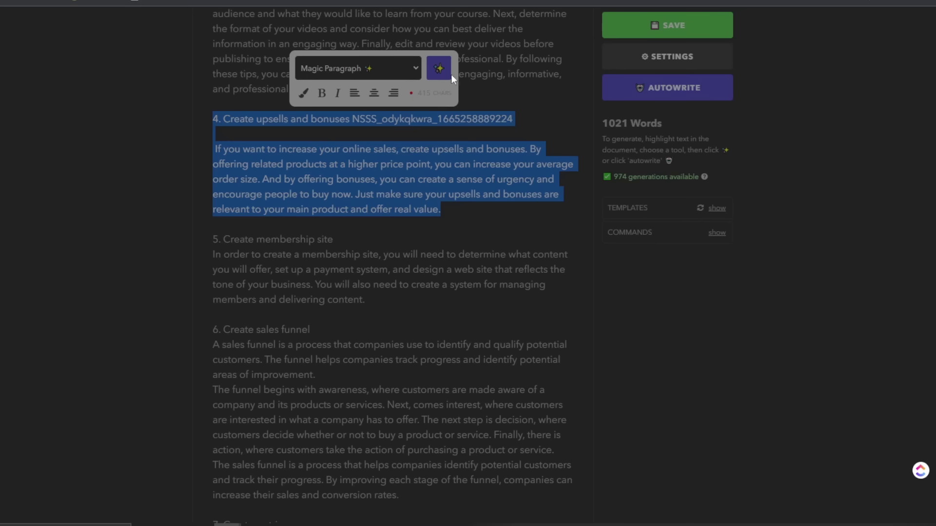
pyautogui.doubleClick(358, 119)
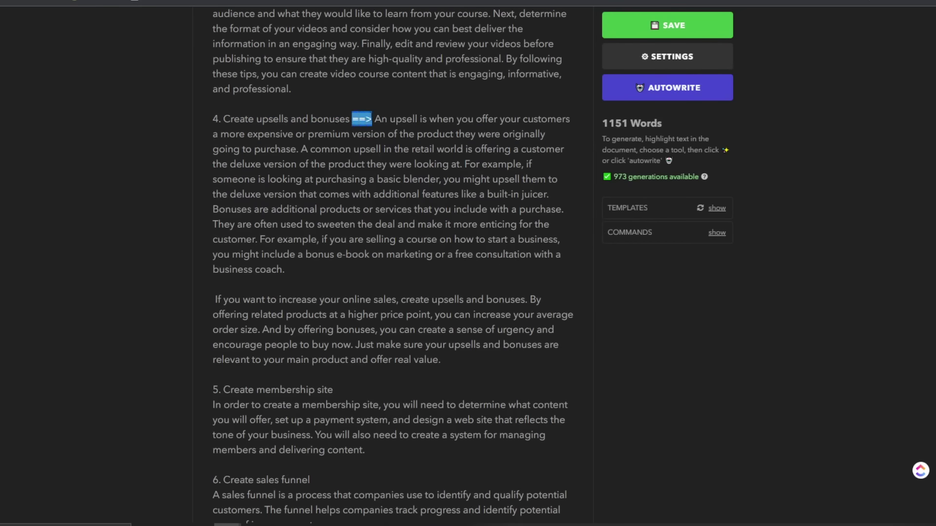
pyautogui.press('Return')
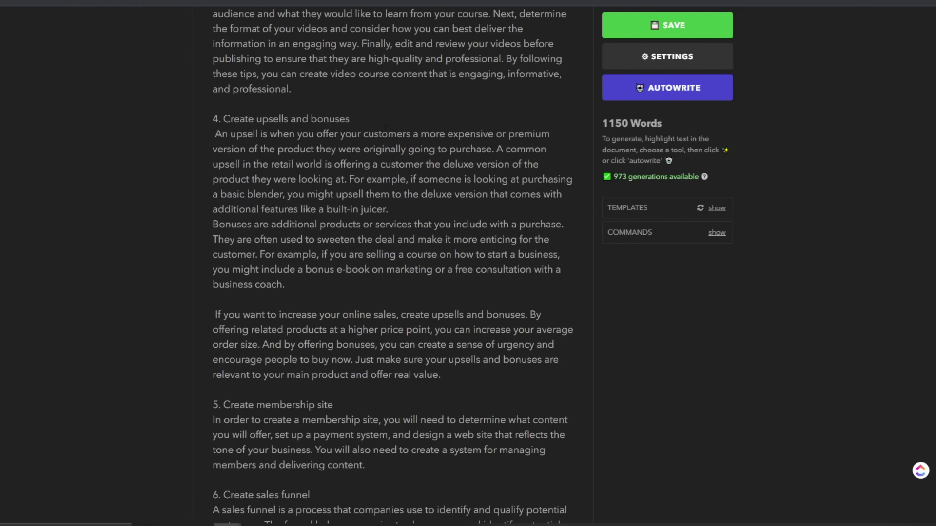
pyautogui.scroll(-6, 351, 278)
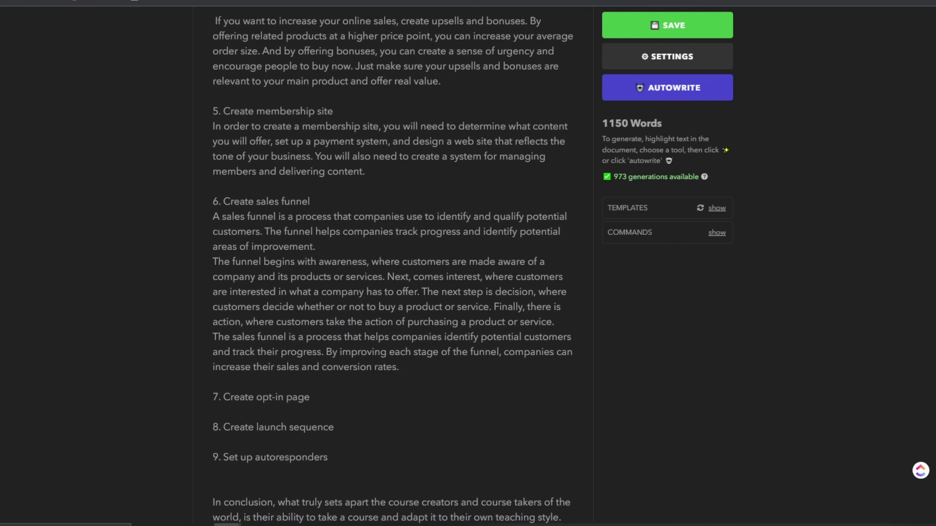
# Step: Generate a Magic Paragraph about opt-in pages under step 7, starting it on a new line
pyautogui.moveTo(310, 397); pyautogui.dragTo(223, 398)
pyautogui.click(329, 346)
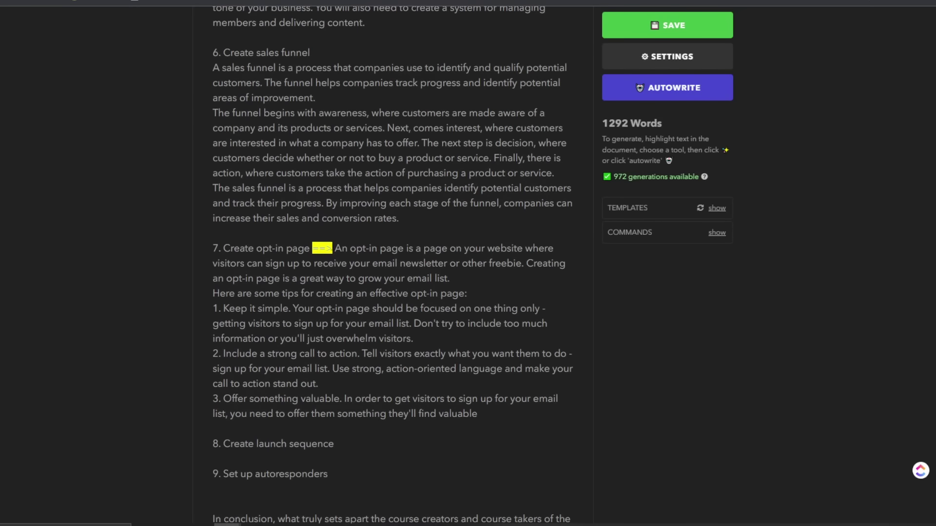
pyautogui.moveTo(334, 250); pyautogui.dragTo(312, 250)
pyautogui.press('Return')
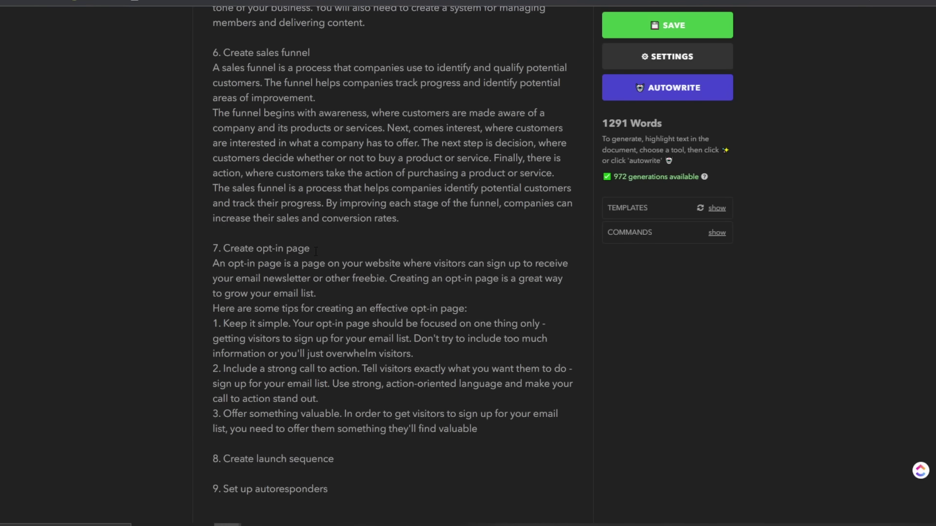
pyautogui.scroll(-1, 337, 360)
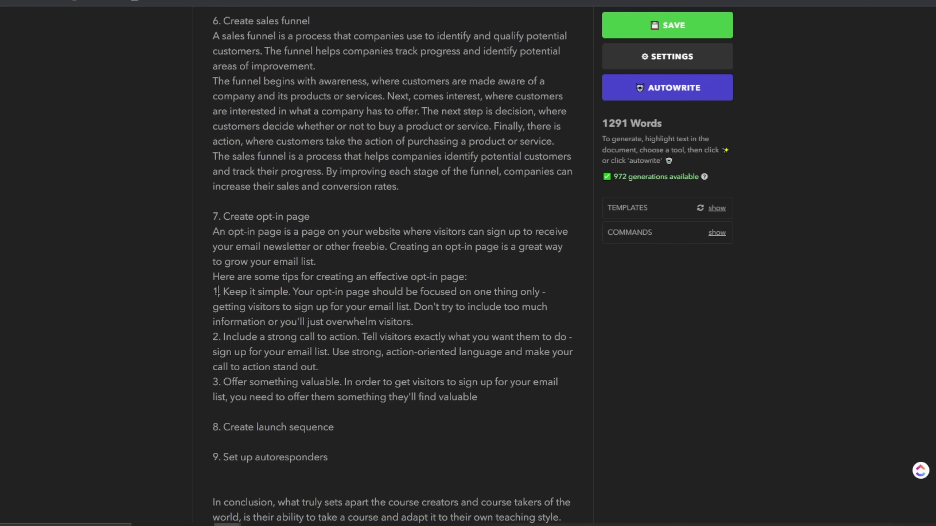
# Step: Generate a Magic Paragraph about launch sequences under step 8, starting it on a new line
pyautogui.moveTo(336, 420); pyautogui.dragTo(223, 427)
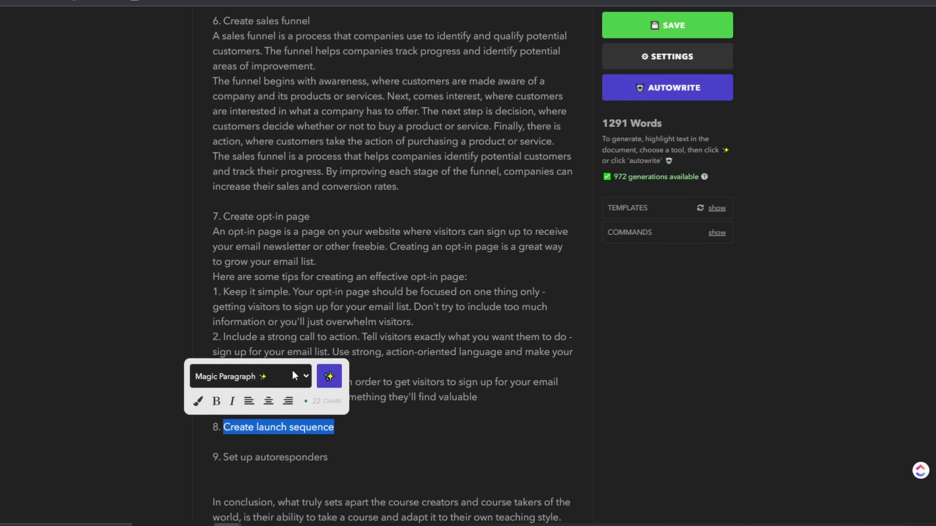
pyautogui.click(322, 378)
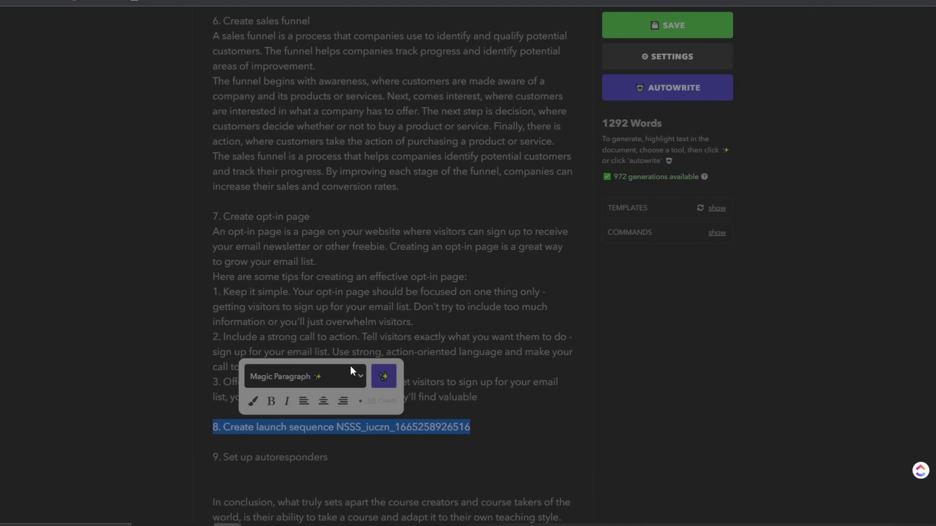
pyautogui.scroll(-3, 435, 277)
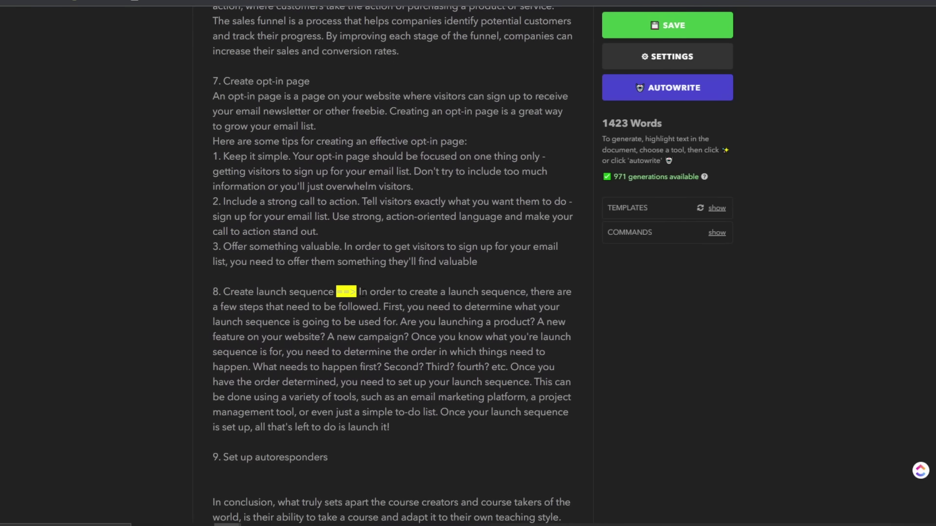
pyautogui.moveTo(359, 292); pyautogui.dragTo(336, 292)
pyautogui.press('Return')
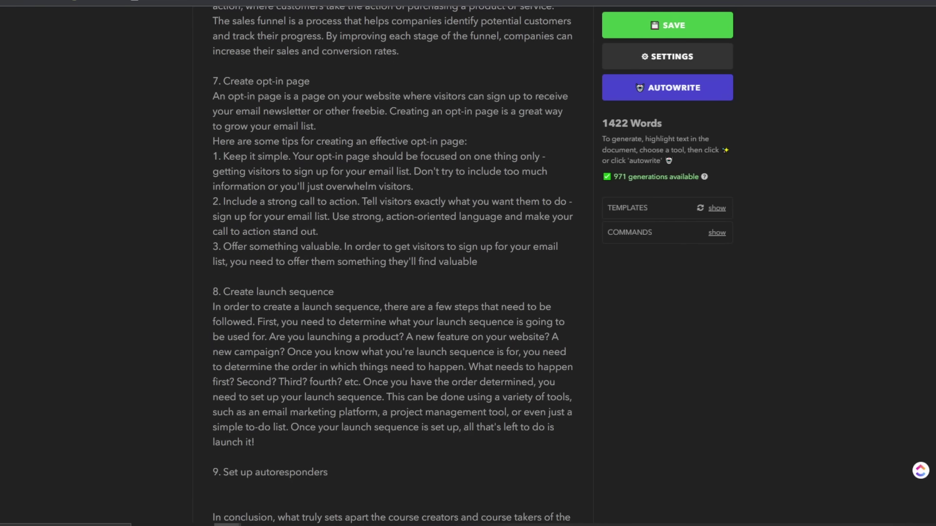
pyautogui.scroll(-1, 351, 464)
pyautogui.moveTo(362, 459); pyautogui.dragTo(247, 443)
pyautogui.click(201, 470)
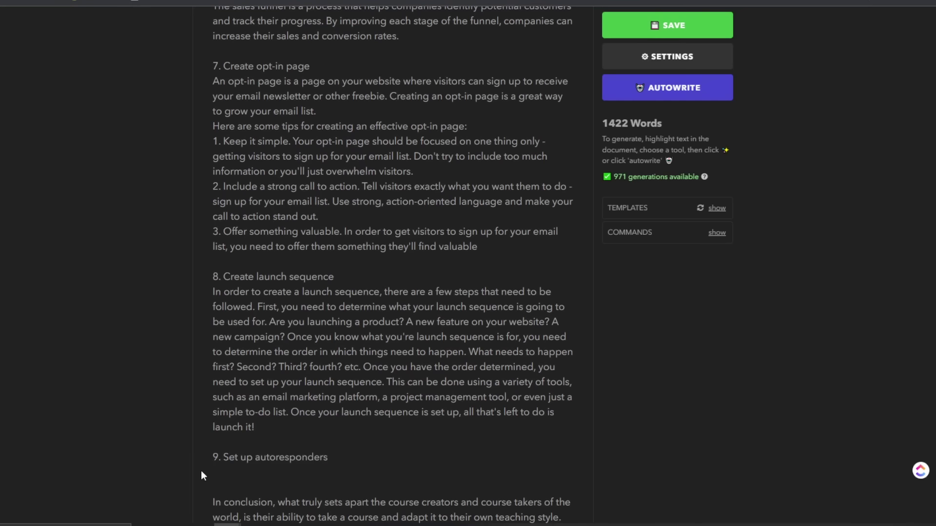
# Step: Generate a Magic Paragraph under 'Set up autoresponders' and start it on its own line
pyautogui.moveTo(336, 460); pyautogui.dragTo(224, 461)
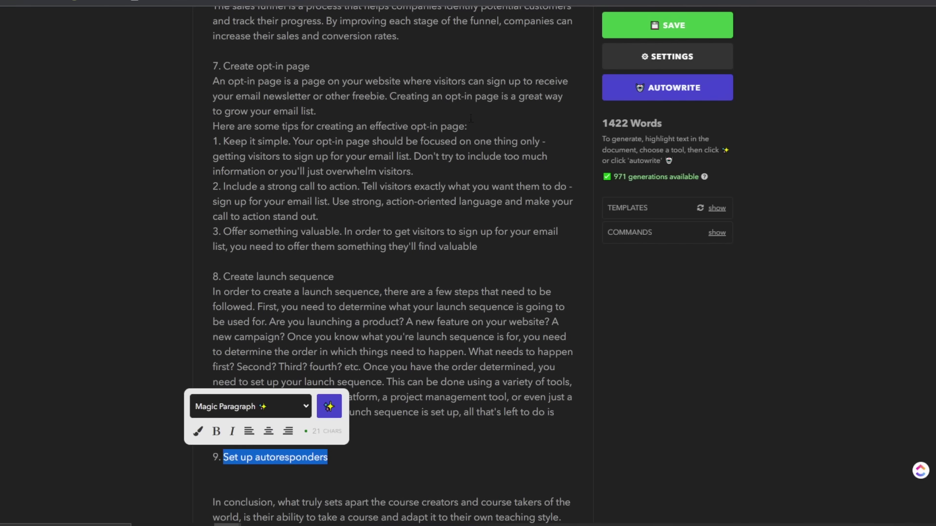
pyautogui.click(329, 406)
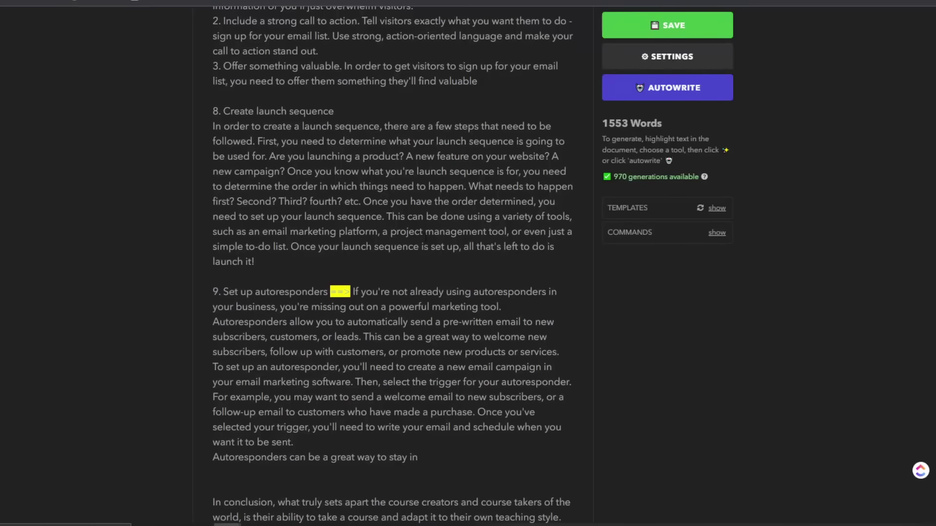
pyautogui.moveTo(355, 293); pyautogui.dragTo(331, 291)
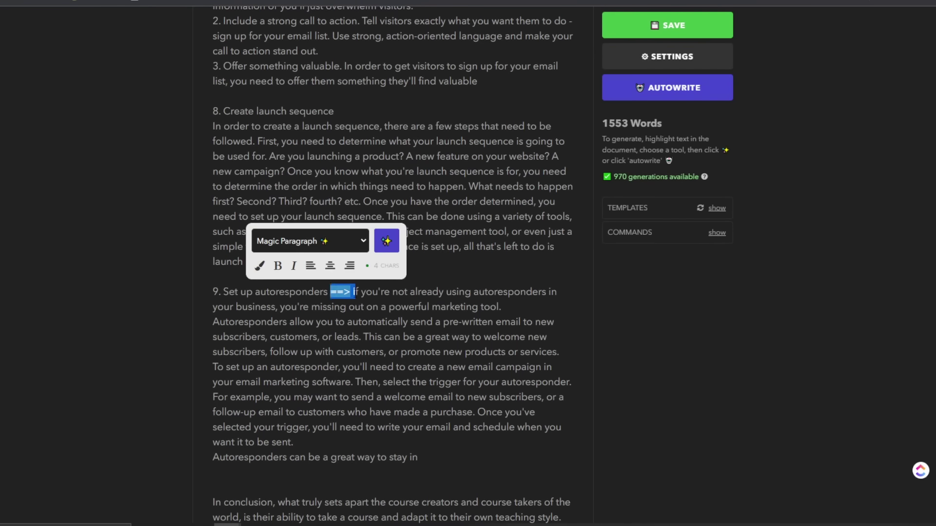
pyautogui.press('Return')
pyautogui.scroll(20, 353, 293)
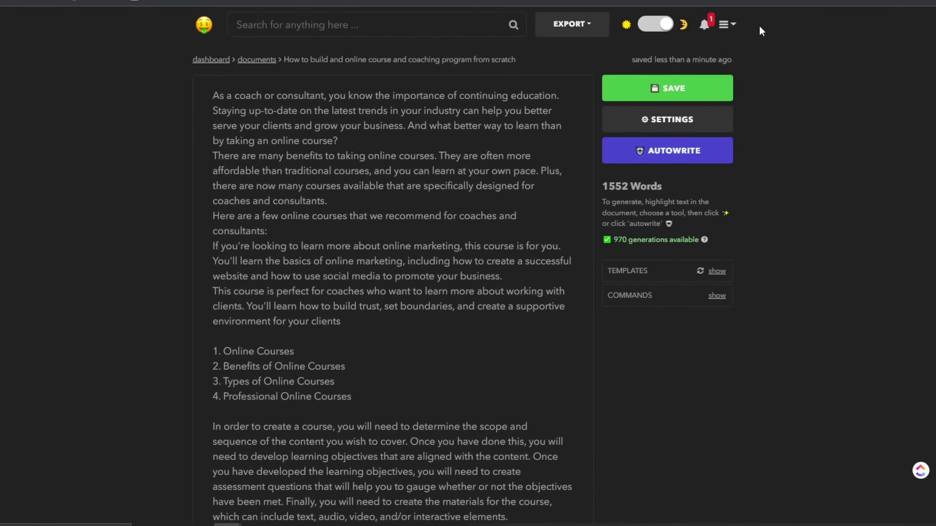
# Step: Save the 1552-word blog post and check its Document Settings before closing the dialog
pyautogui.click(684, 98)
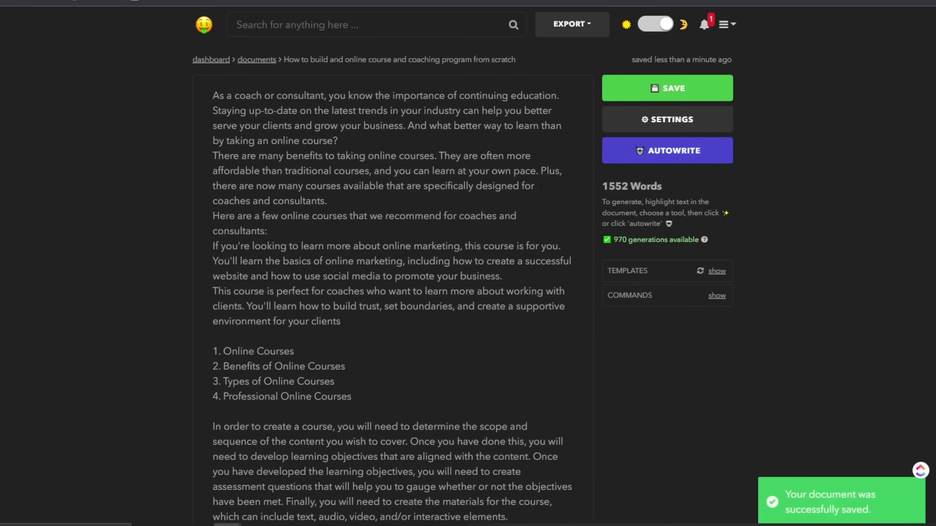
pyautogui.click(615, 118)
pyautogui.scroll(-2, 322, 419)
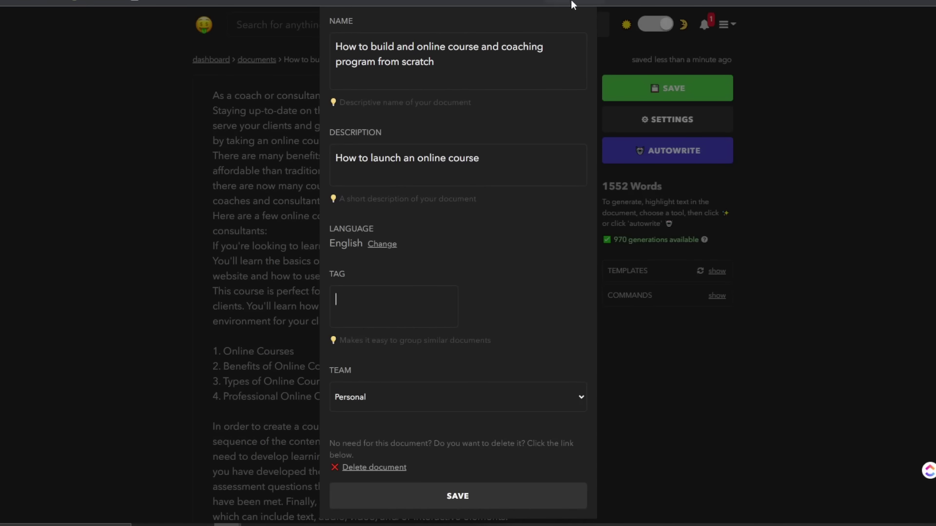
pyautogui.scroll(2, 589, 26)
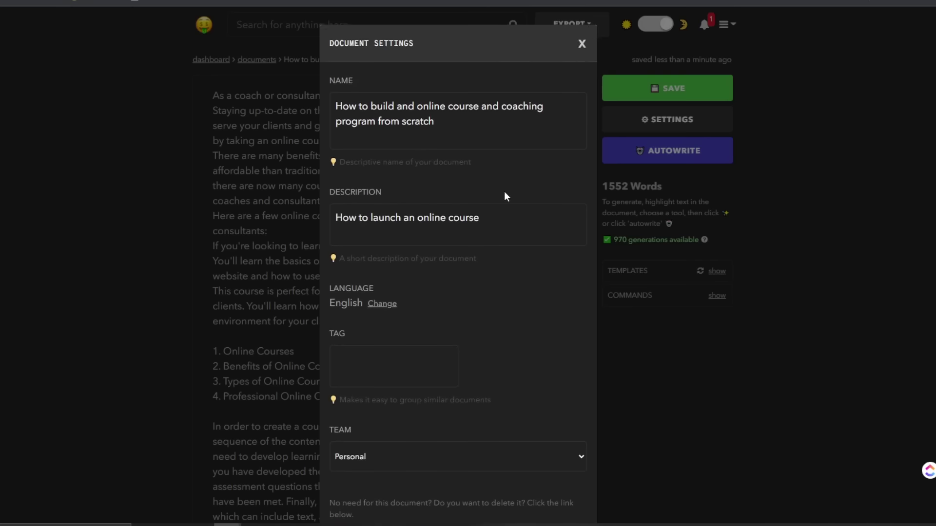
pyautogui.click(580, 43)
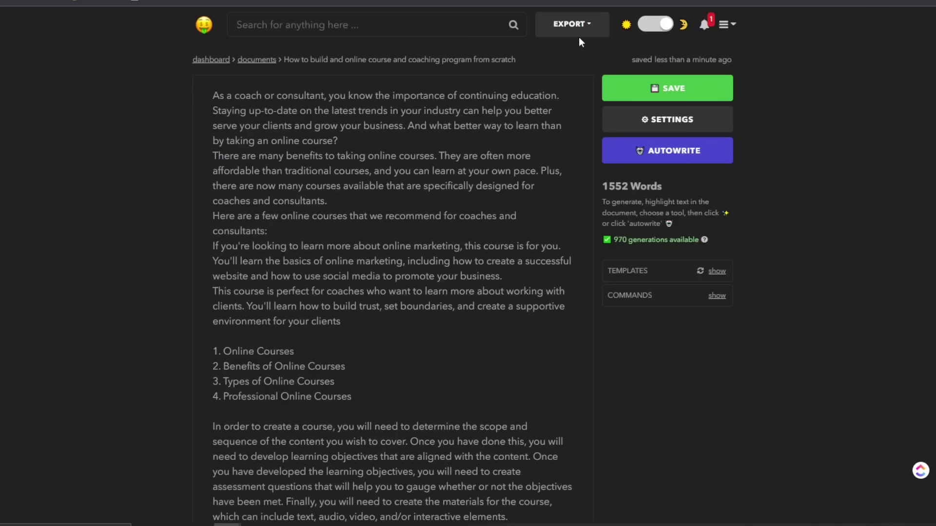
pyautogui.scroll(-1, 537, 117)
# Step: Remove the stray backslash line and end the paragraph with a period after 'business'
pyautogui.scroll(1, 536, 117)
pyautogui.scroll(-2, 524, 132)
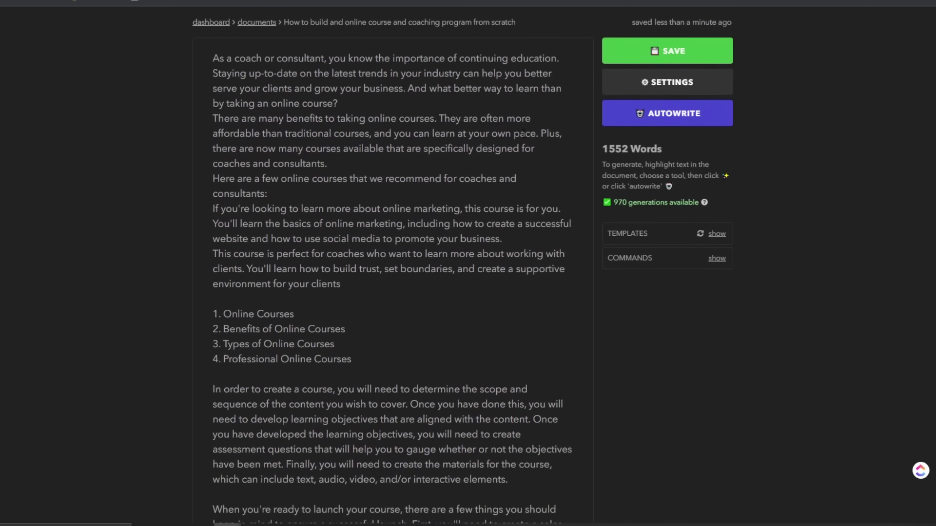
pyautogui.scroll(-2, 136, 133)
pyautogui.scroll(4, 126, 58)
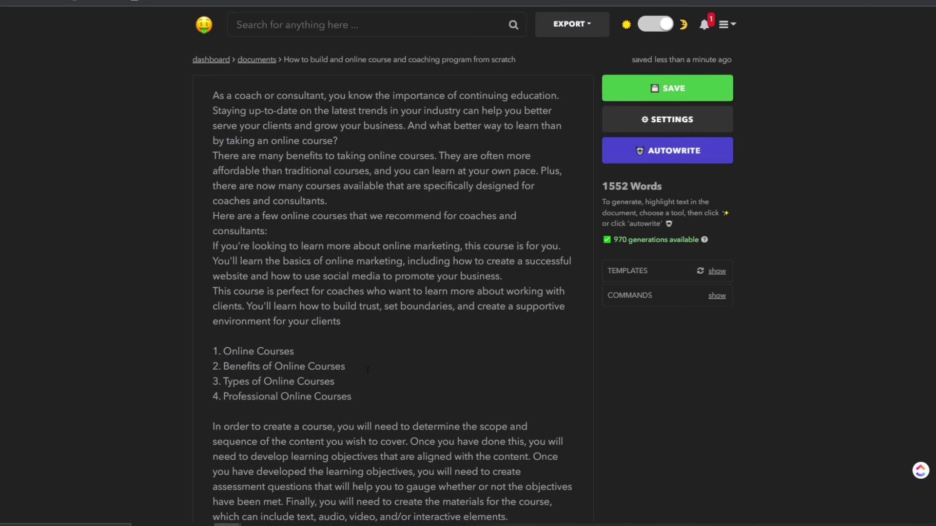
pyautogui.scroll(-4, 275, 175)
pyautogui.scroll(-8, 276, 175)
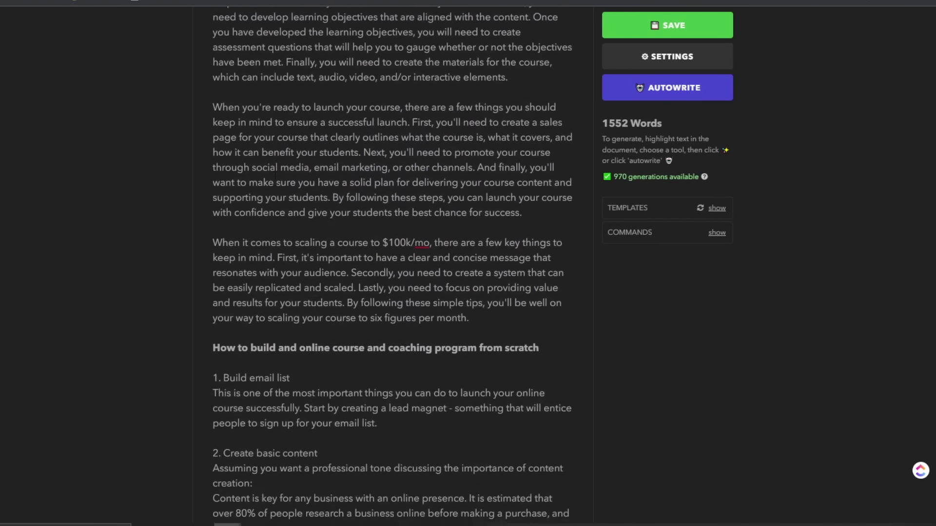
pyautogui.scroll(-6, 392, 265)
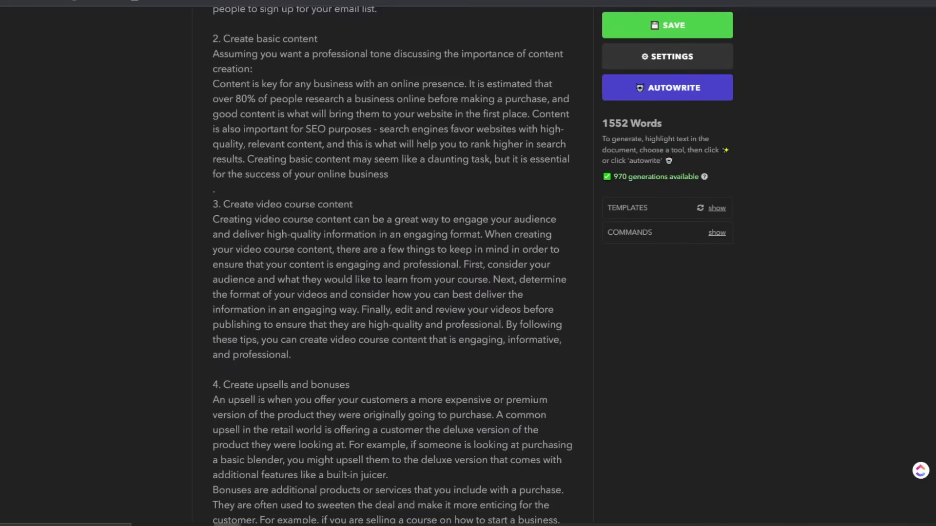
pyautogui.scroll(-3, 414, 244)
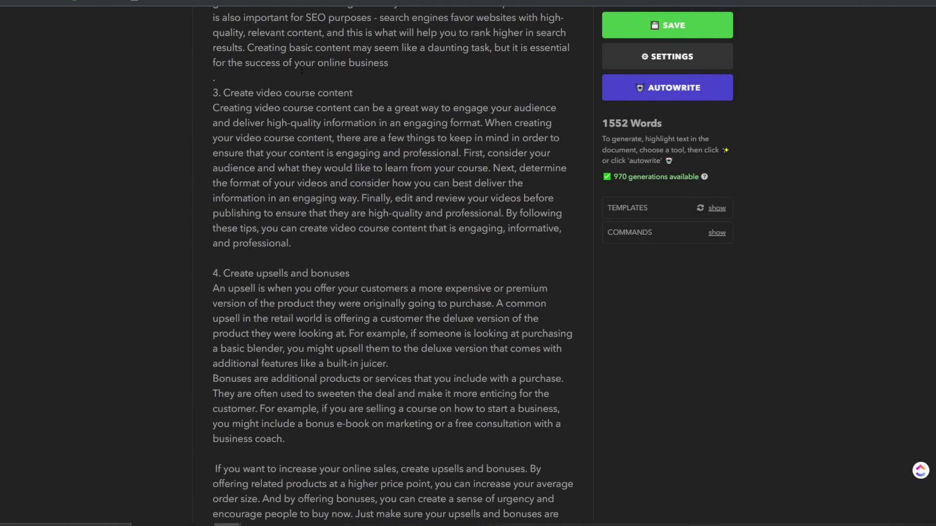
pyautogui.write('\\')
pyautogui.press('BackSpace')
pyautogui.press('BackSpace')
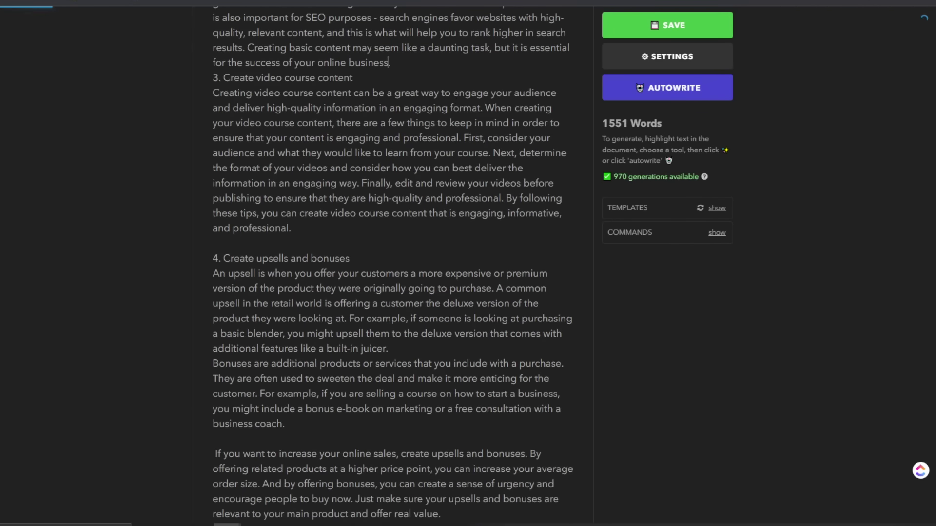
pyautogui.write('.')
pyautogui.press('Return')
pyautogui.scroll(15, 438, 62)
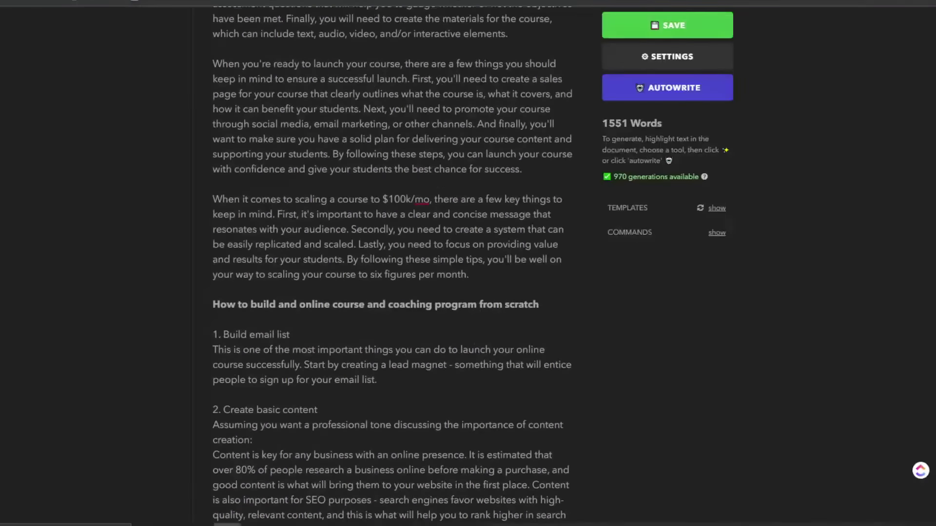
pyautogui.scroll(4, 489, 80)
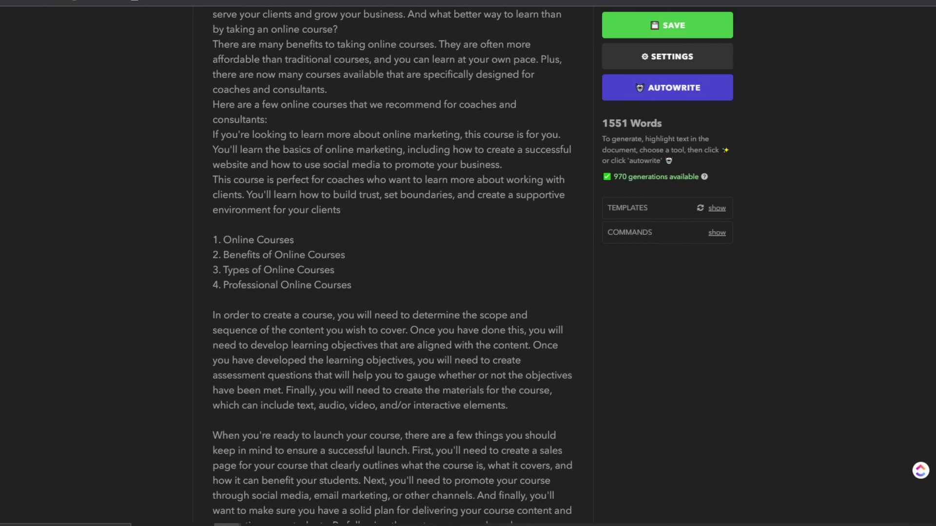
pyautogui.scroll(3, 499, 129)
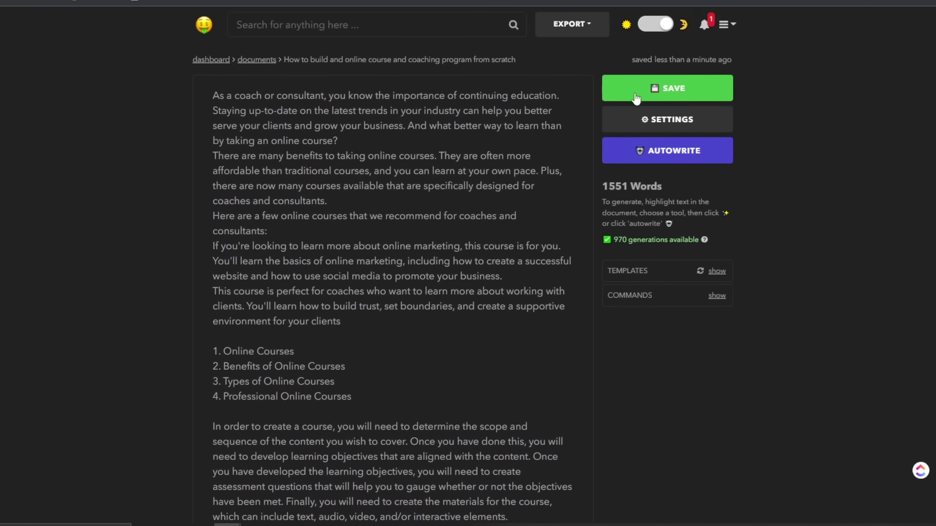
# Step: Save the 1551-word course post and scroll through it to review the content
pyautogui.click(633, 95)
pyautogui.scroll(-5, 634, 98)
pyautogui.scroll(-8, 588, 110)
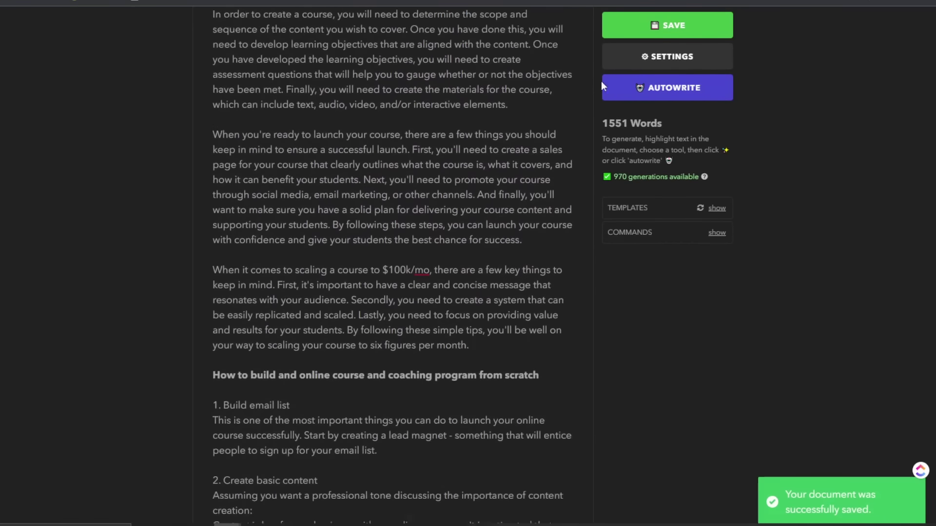
pyautogui.scroll(-3, 589, 112)
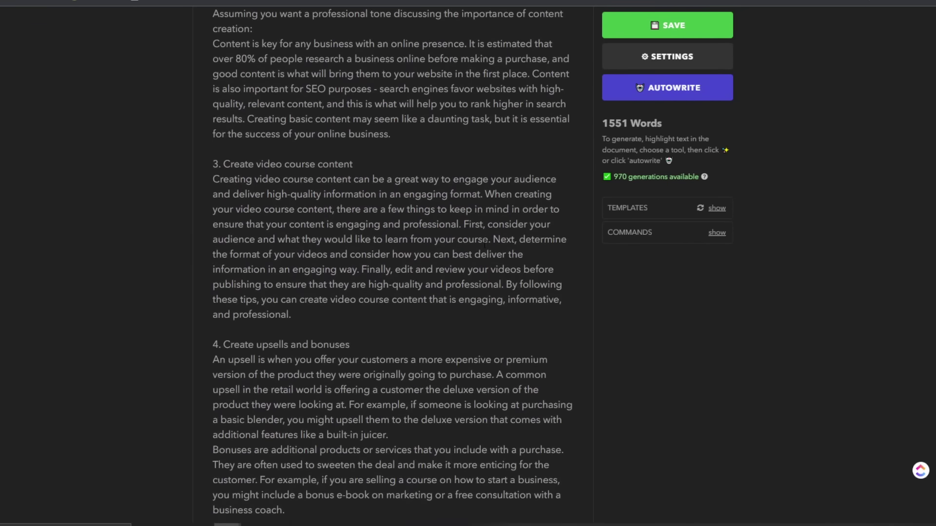
pyautogui.scroll(-1, 485, 243)
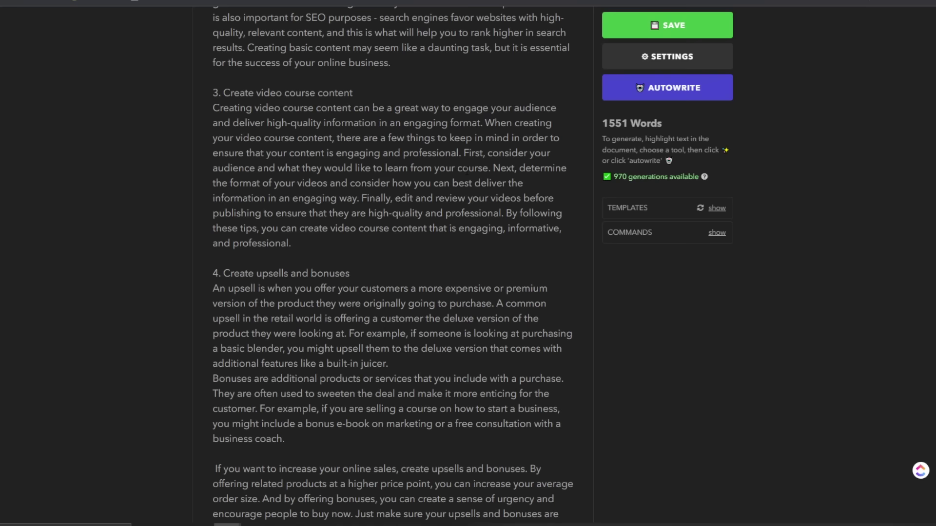
pyautogui.scroll(-15, 392, 266)
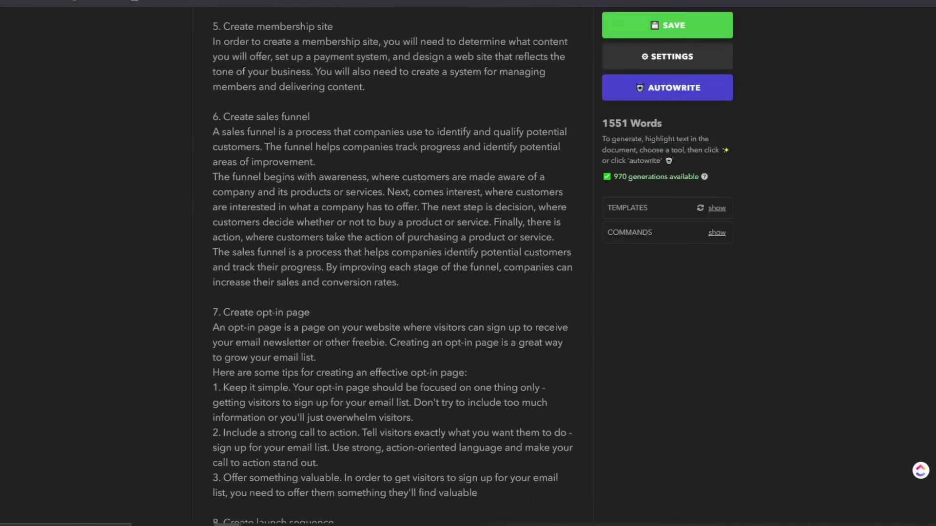
pyautogui.scroll(-3, 393, 266)
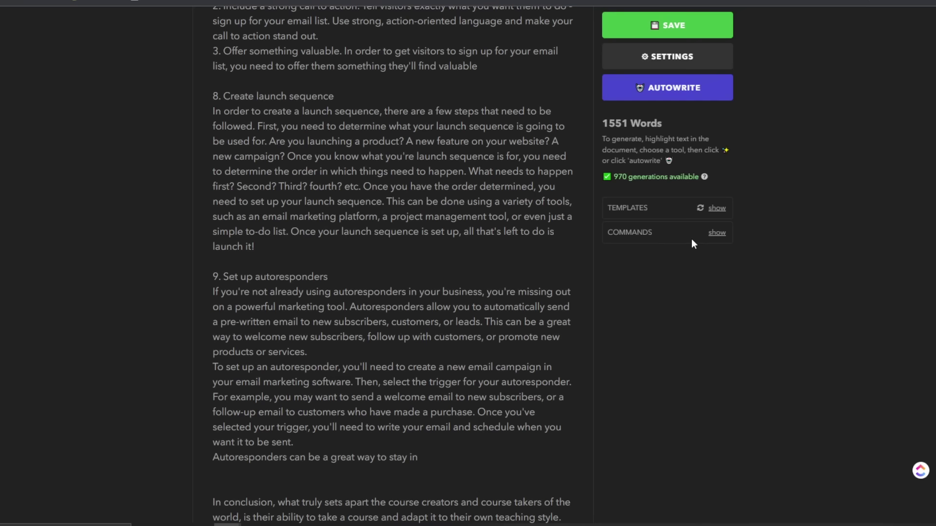
pyautogui.scroll(5, 662, 184)
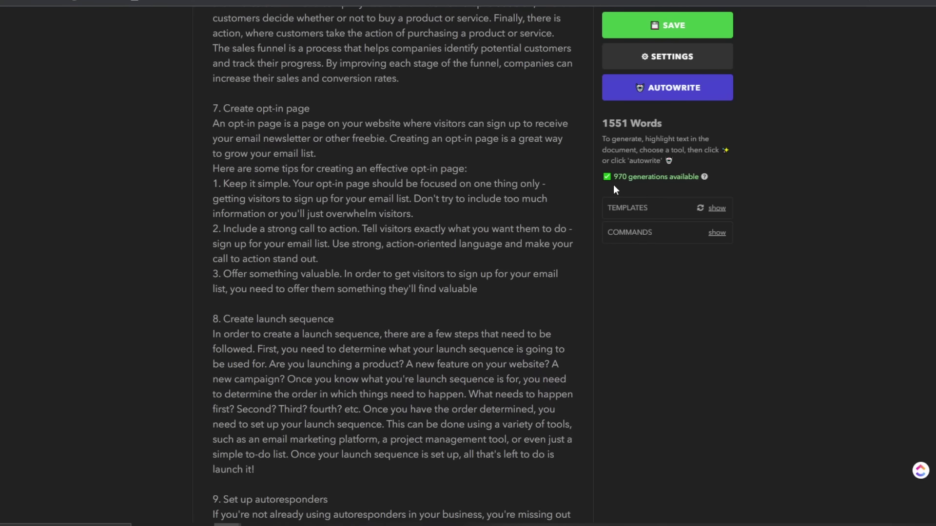
pyautogui.scroll(9, 578, 145)
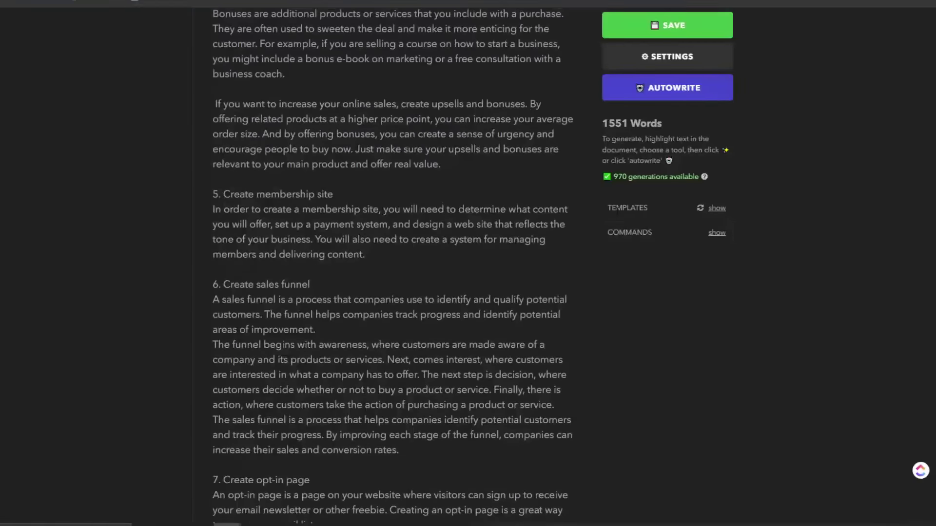
pyautogui.scroll(6, 660, 194)
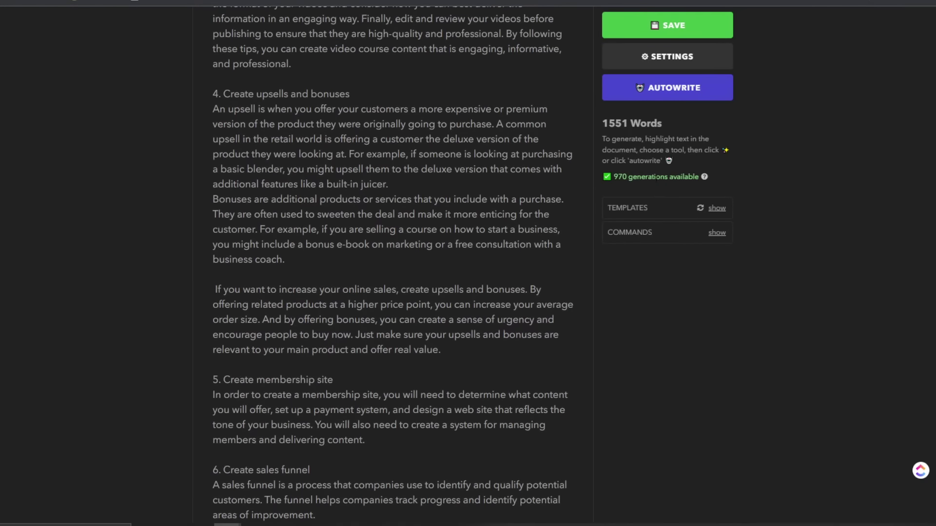
pyautogui.scroll(12, 655, 182)
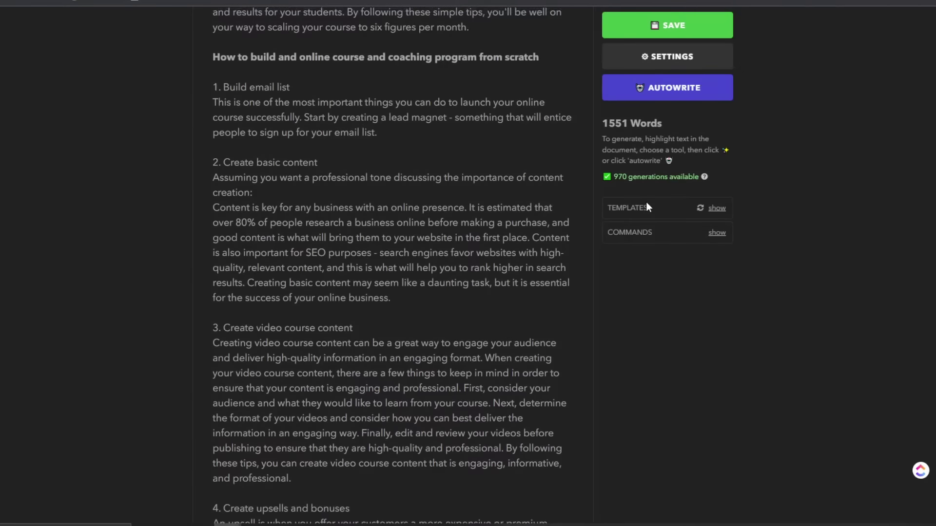
pyautogui.scroll(12, 647, 207)
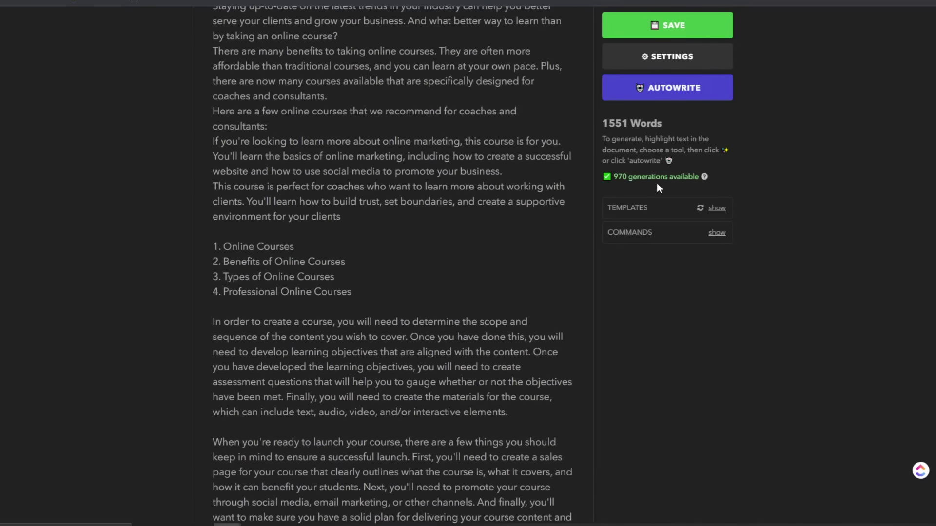
pyautogui.scroll(-2, 657, 183)
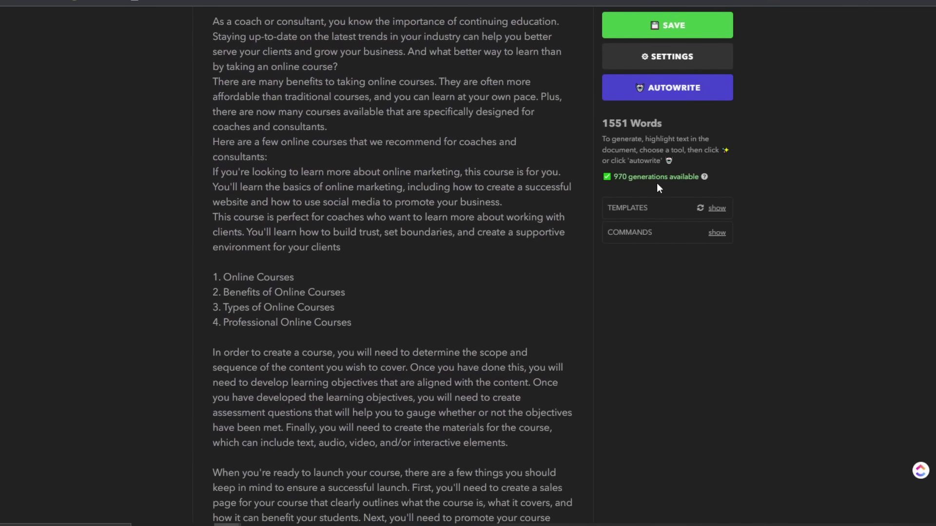
pyautogui.scroll(1, 656, 183)
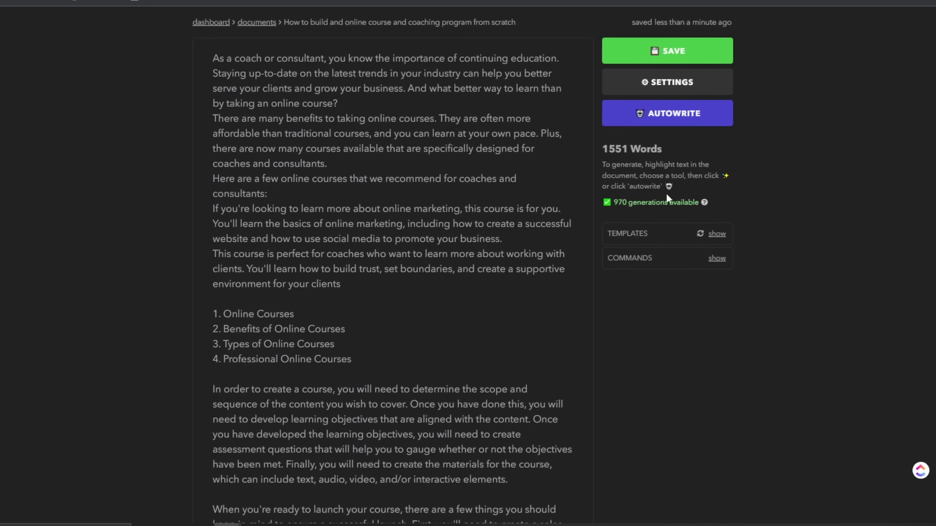
pyautogui.scroll(1, 410, 63)
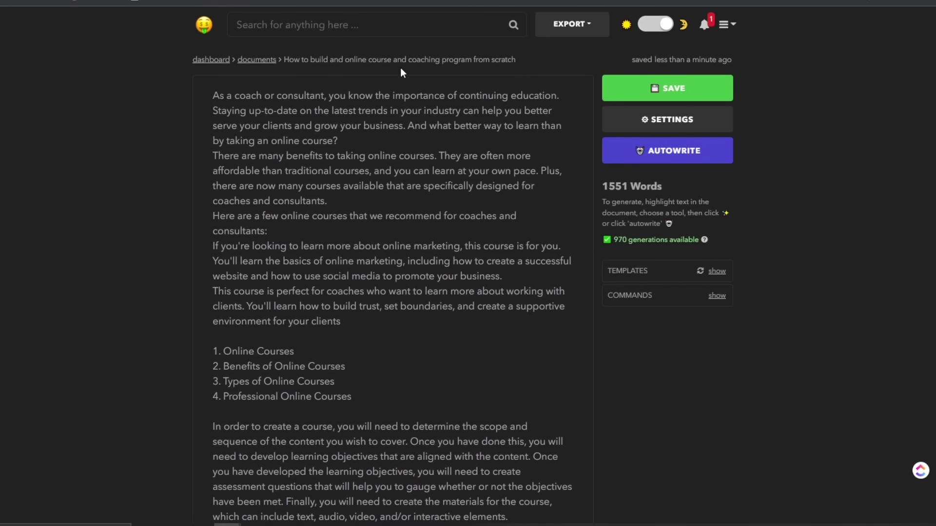
# Step: Return to the dashboard and toggle between the light and dark themes twice
pyautogui.click(209, 33)
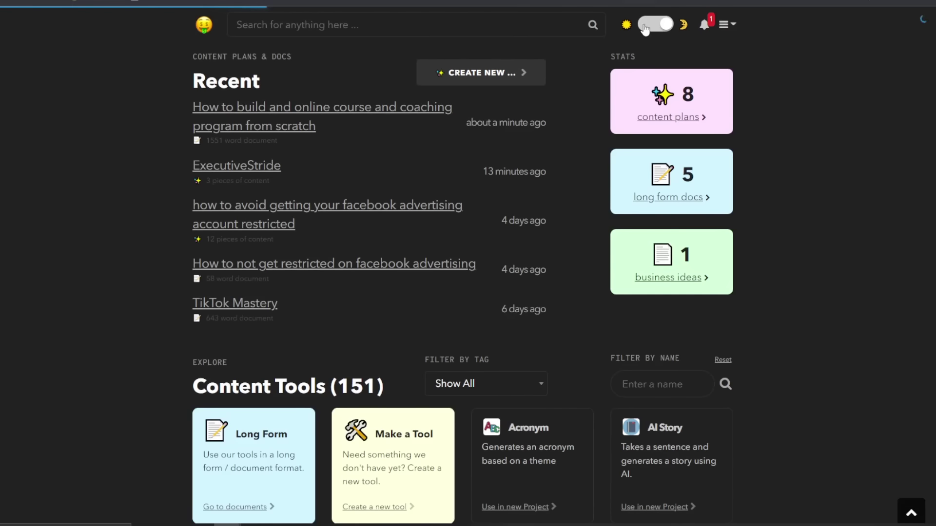
pyautogui.click(660, 25)
pyautogui.click(660, 26)
pyautogui.scroll(-2, 644, 39)
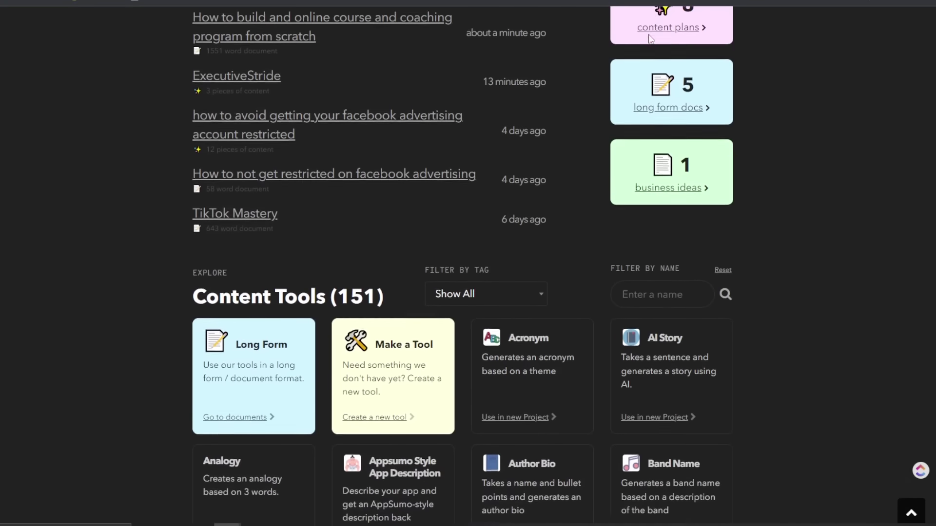
pyautogui.scroll(3, 640, 44)
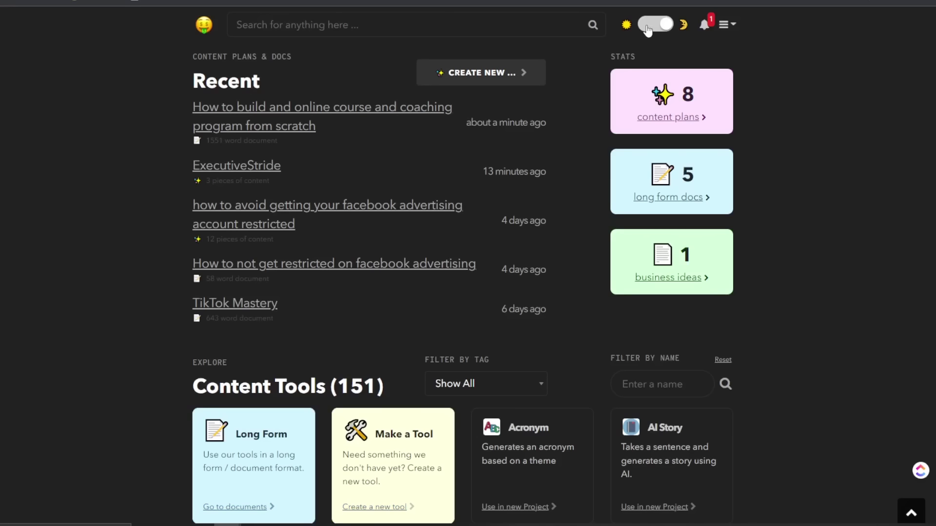
pyautogui.click(647, 29)
pyautogui.click(647, 29)
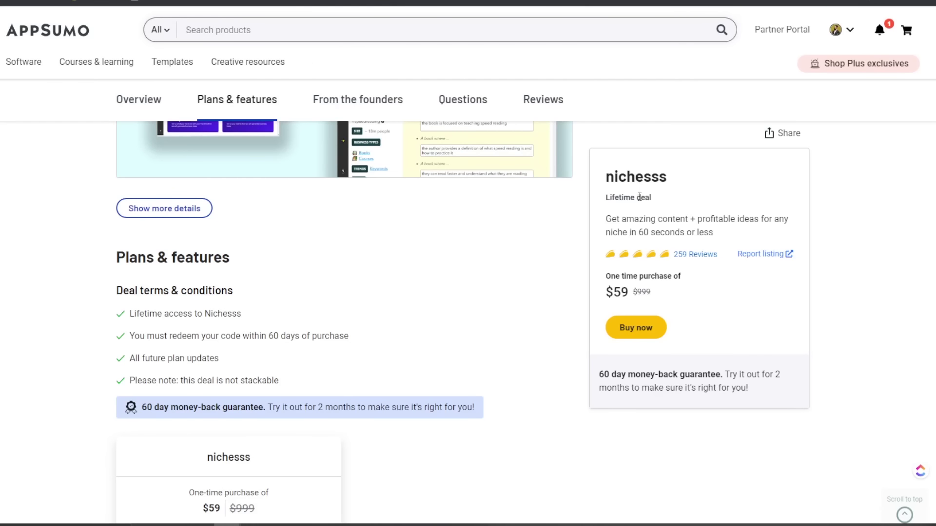
# Step: View the AppSumo Nichesss lifetime deal page showing the $59 one-time price
pyautogui.scroll(5, 657, 149)
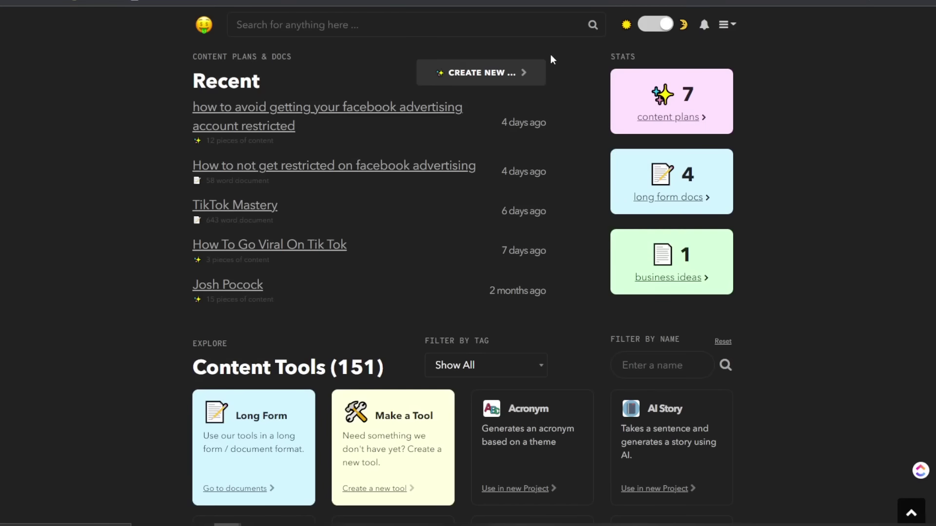
# Step: Scroll through the Content Tools grid on the Nichesss dashboard
pyautogui.scroll(-2, 285, 30)
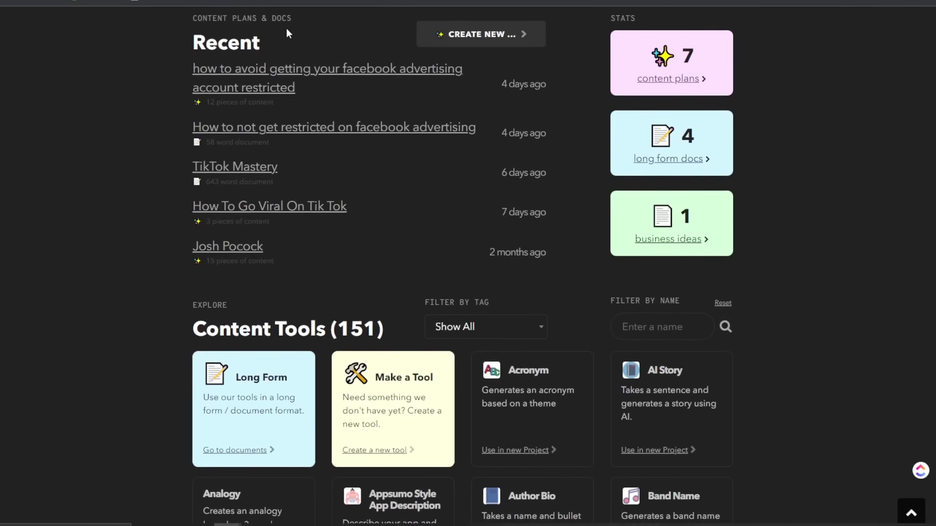
pyautogui.scroll(-8, 342, 166)
pyautogui.scroll(6, 344, 165)
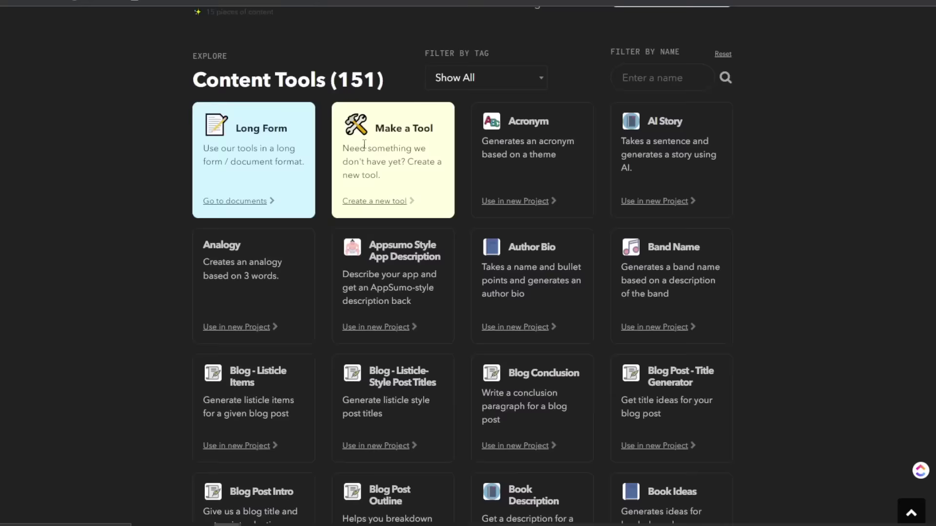
pyautogui.scroll(3, 361, 151)
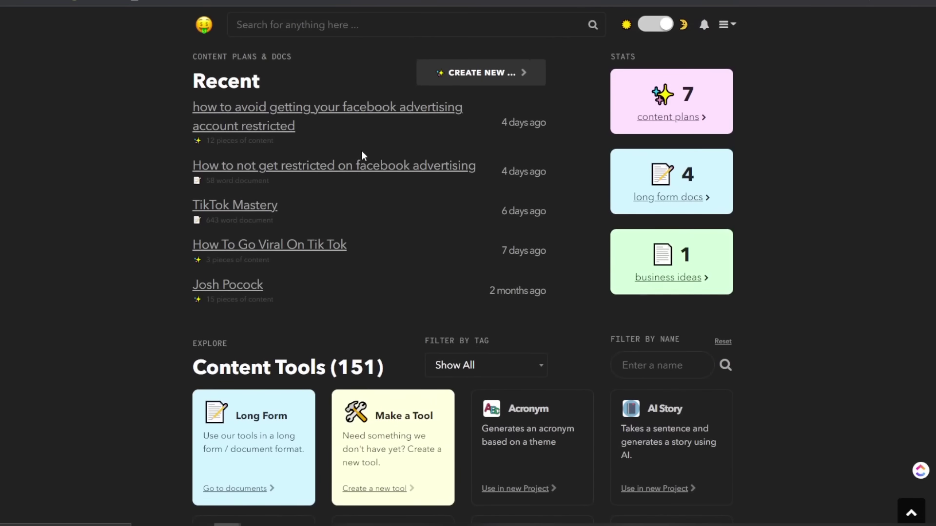
pyautogui.scroll(-5, 363, 155)
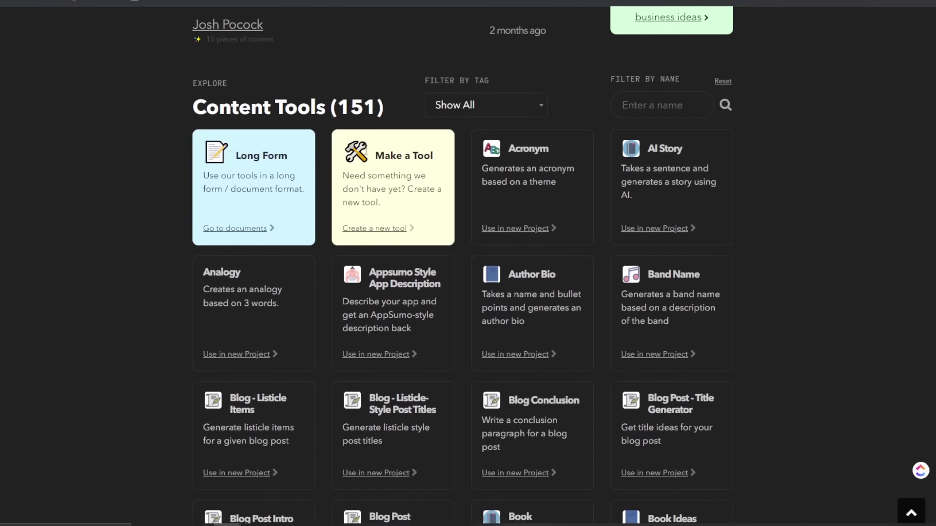
pyautogui.scroll(5, 468, 263)
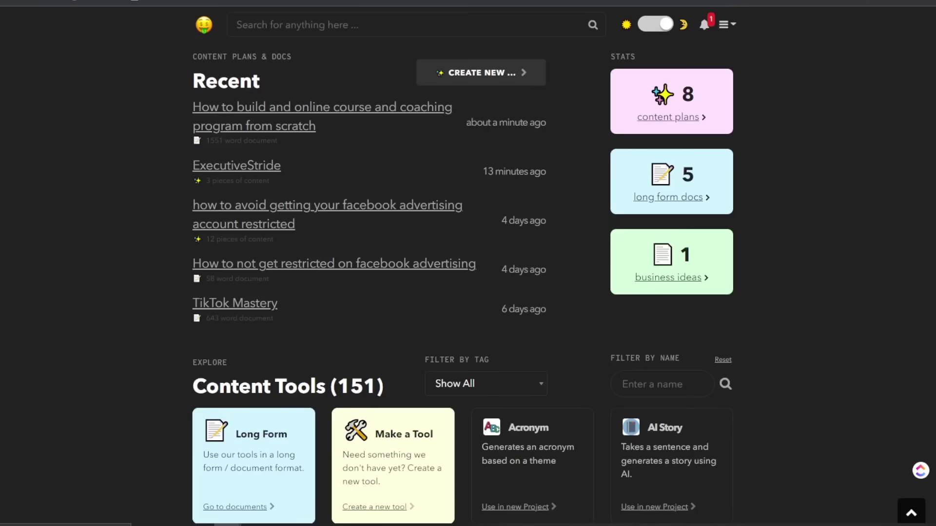
pyautogui.hotkey('ctrl', 't')
pyautogui.write('neu')
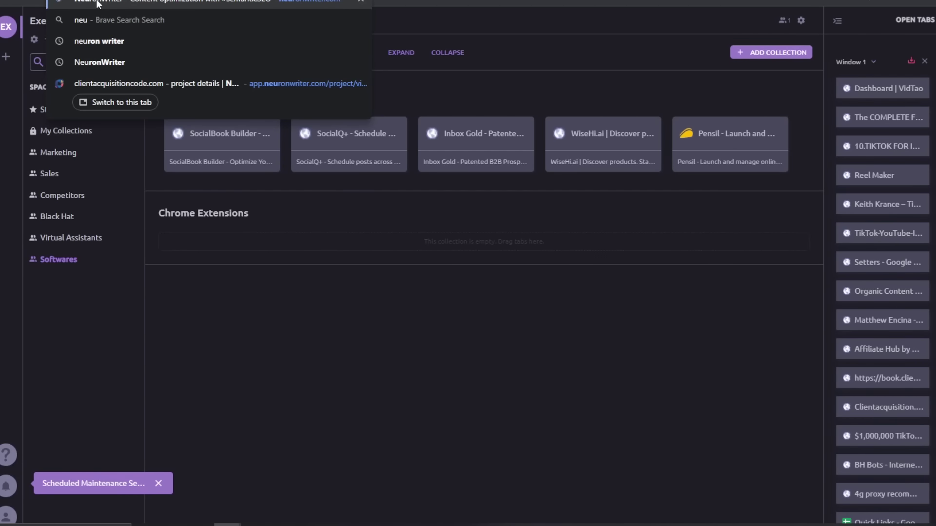
pyautogui.click(318, 42)
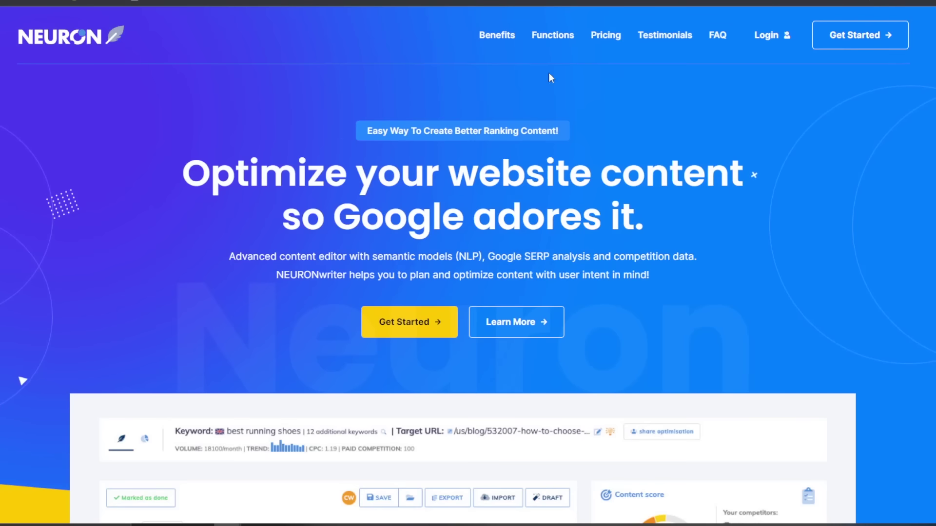